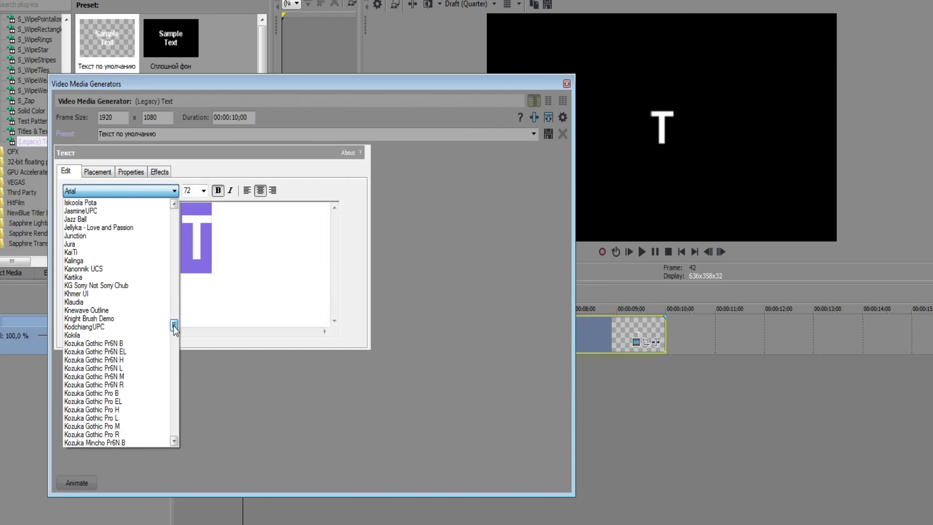
Step: Set the letter T's font to KG Sorry Not Sorry Chub at size 144 and close the text generator
{"action": "left_click", "coordinate": [95, 249]}
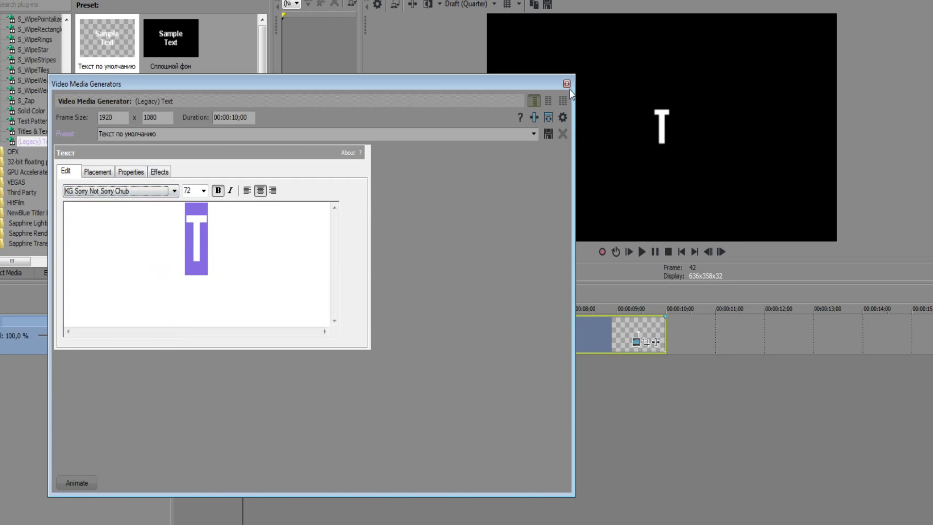
{"action": "left_click", "coordinate": [203, 190]}
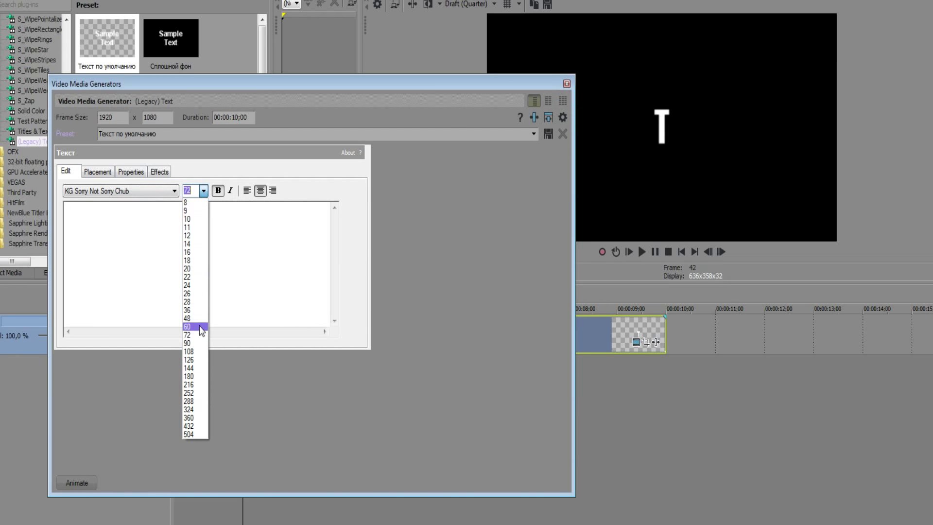
{"action": "left_click", "coordinate": [195, 368]}
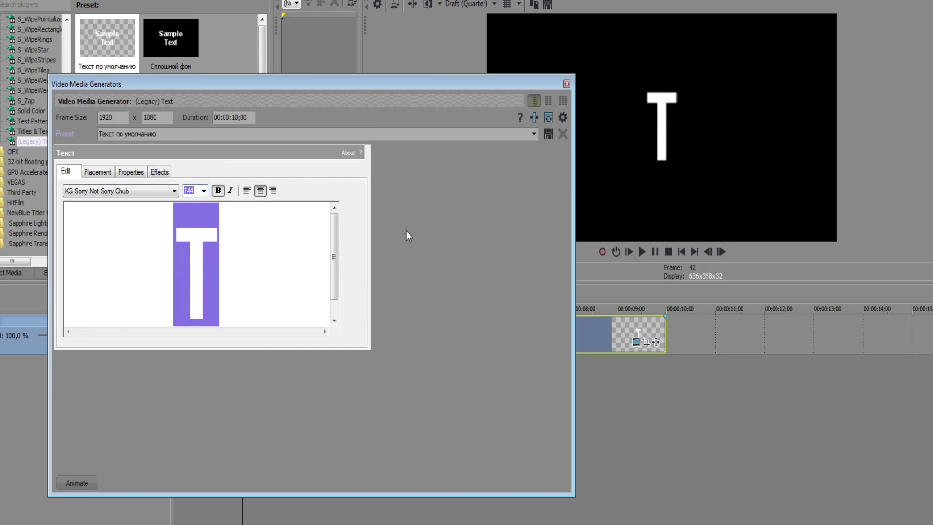
{"action": "left_click", "coordinate": [566, 83]}
Step: Add the S_BlurMoCurves video event effect to the text event
{"action": "right_click", "coordinate": [285, 340]}
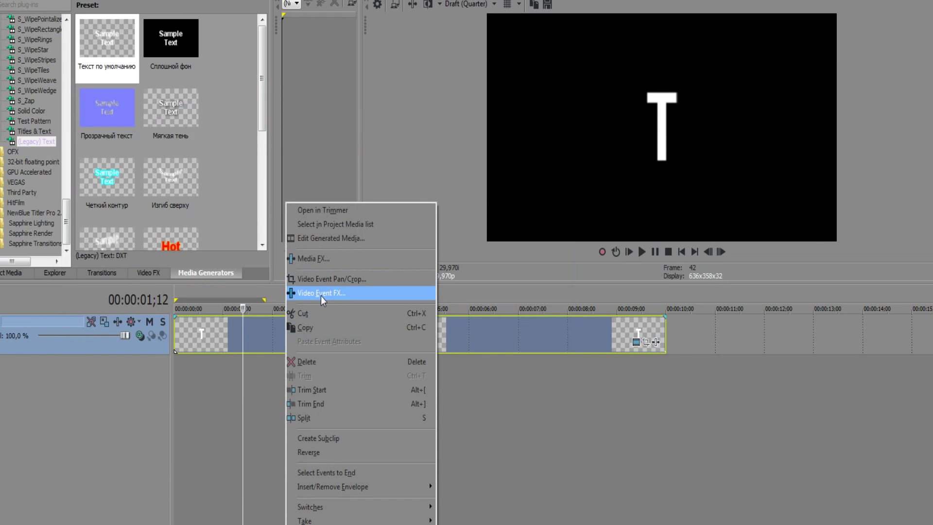
{"action": "left_click", "coordinate": [301, 294]}
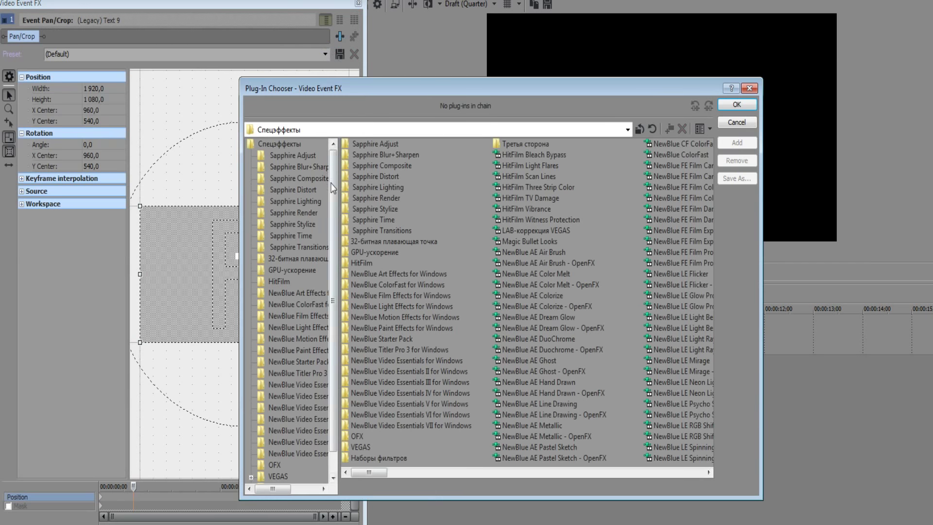
{"action": "left_click", "coordinate": [582, 471]}
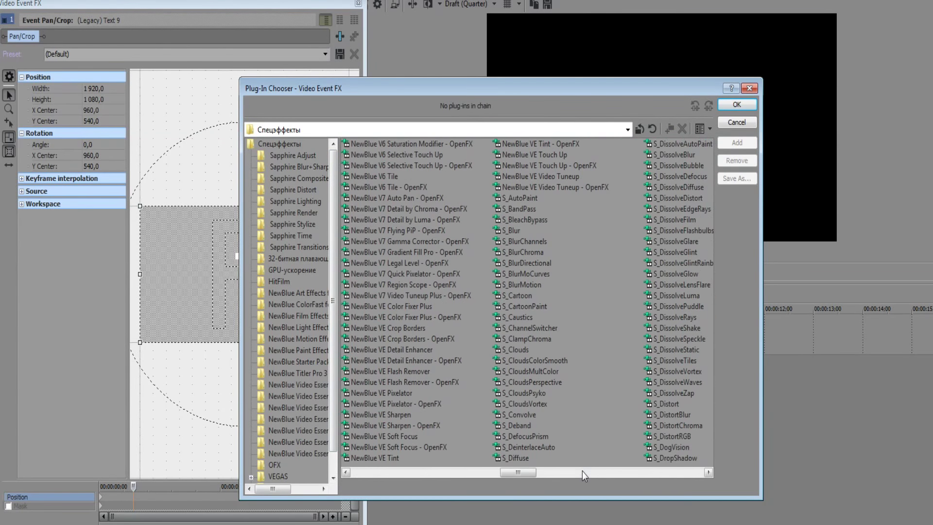
{"action": "left_click", "coordinate": [482, 471]}
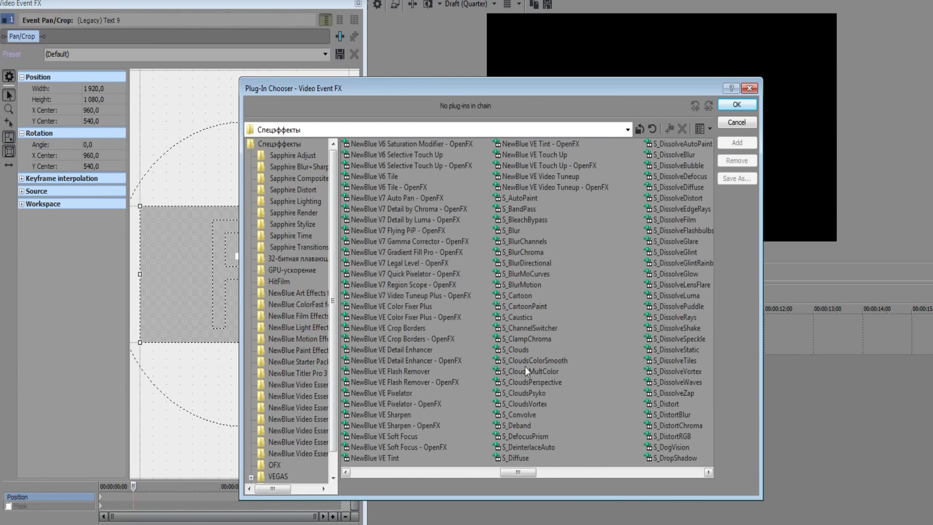
{"action": "double_click", "coordinate": [549, 274]}
{"action": "left_click", "coordinate": [736, 105]}
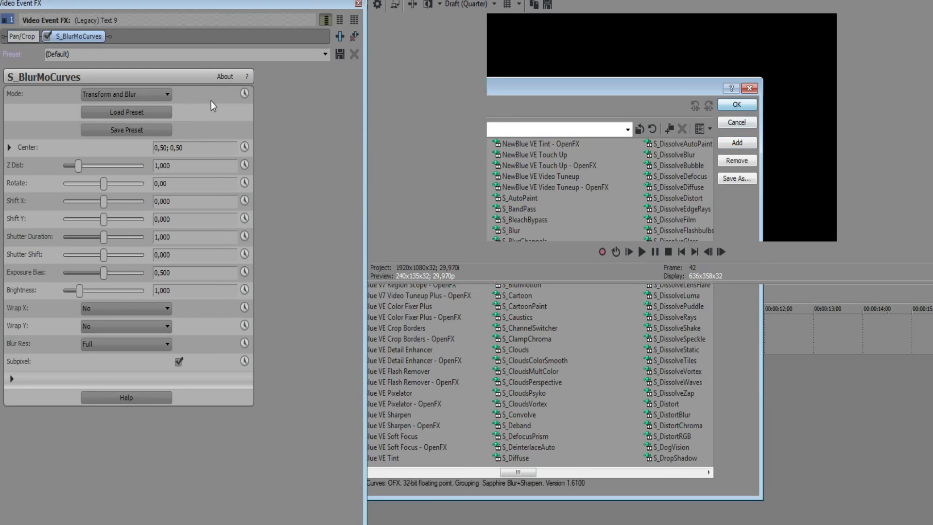
Step: Enable animation for Z Dist and Rotate, and set them to 5,000 and 301,22 at the first keyframe
{"action": "left_click", "coordinate": [244, 166]}
{"action": "left_click", "coordinate": [246, 183]}
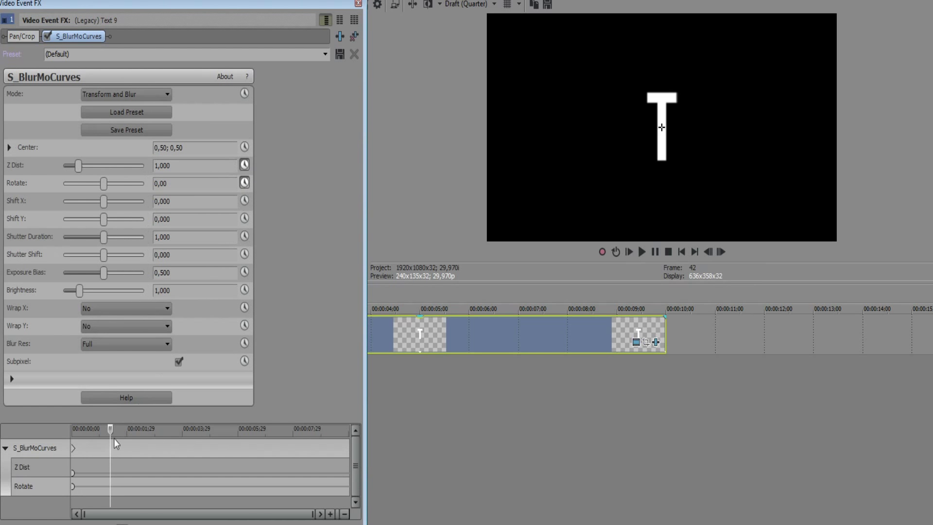
{"action": "left_click", "coordinate": [74, 449]}
{"action": "left_click_drag", "start_coordinate": [80, 166], "coordinate": [163, 169]}
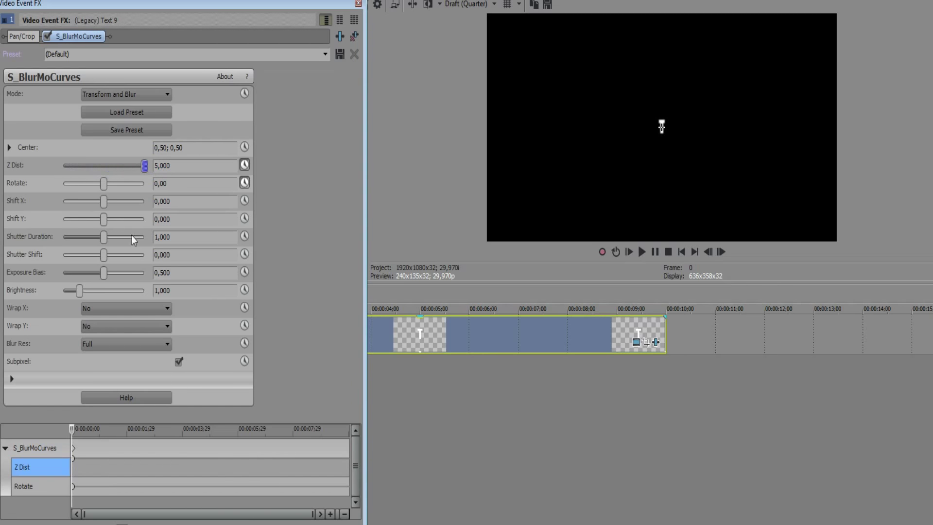
{"action": "left_click_drag", "start_coordinate": [103, 183], "coordinate": [138, 186]}
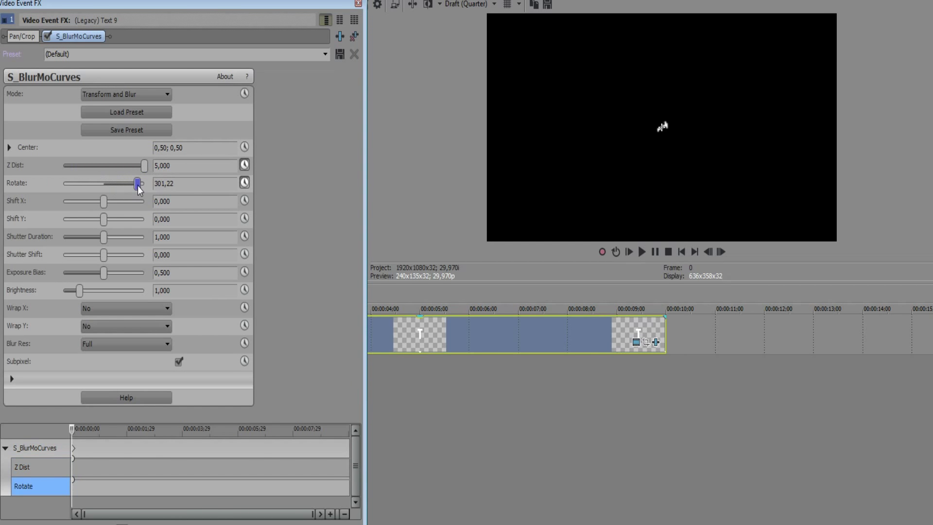
Step: Keyframe Z Dist 2,467 and Rotate 183,67 at frame 11, and Z Dist 0,967 and Rotate 85,71 at frame 25
{"action": "left_click", "coordinate": [83, 449]}
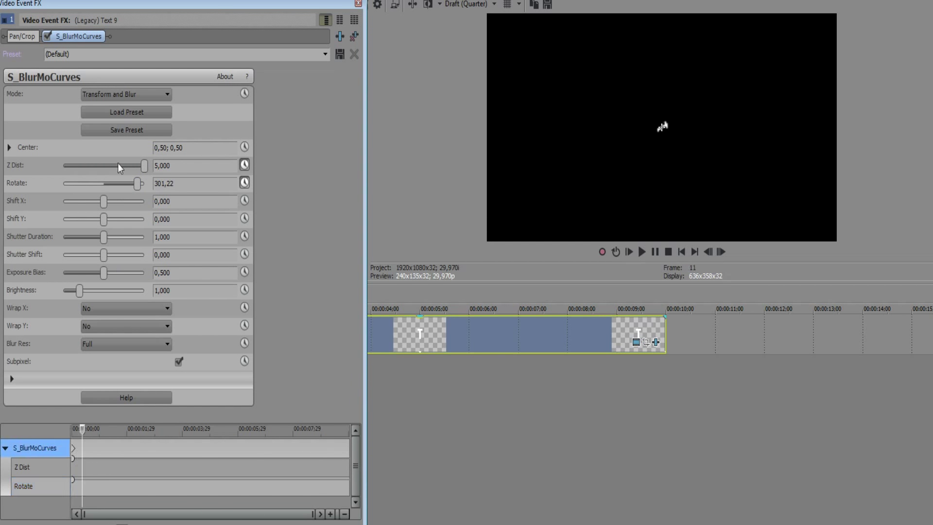
{"action": "left_click_drag", "start_coordinate": [144, 167], "coordinate": [124, 187]}
{"action": "left_click", "coordinate": [93, 451]}
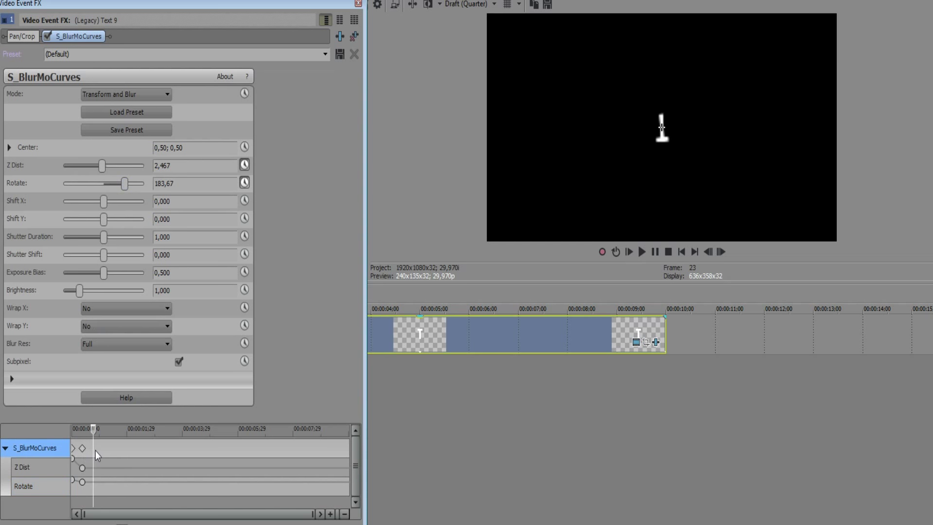
{"action": "left_click", "coordinate": [95, 451]}
{"action": "left_click_drag", "start_coordinate": [124, 188], "coordinate": [78, 174]}
{"action": "left_click", "coordinate": [103, 168]}
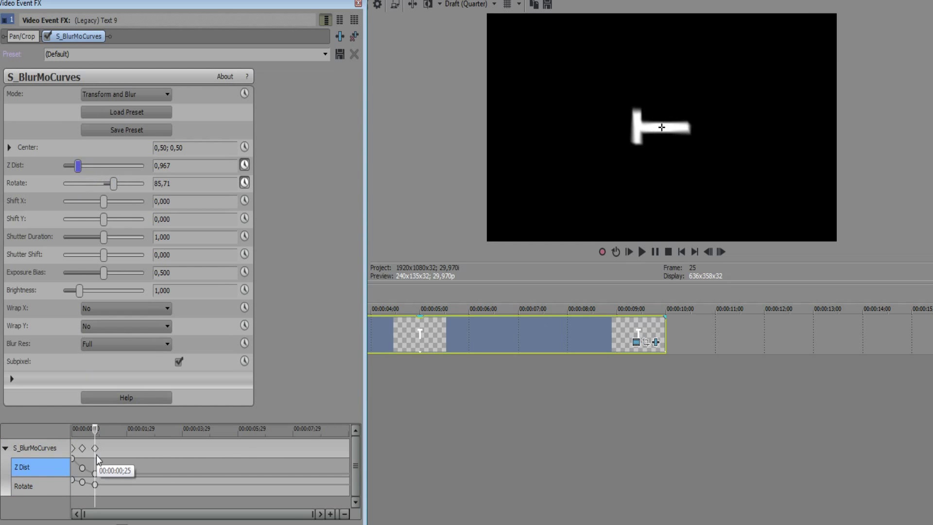
Step: Set Rotate to 1,00 at frame 38
{"action": "left_click", "coordinate": [107, 461]}
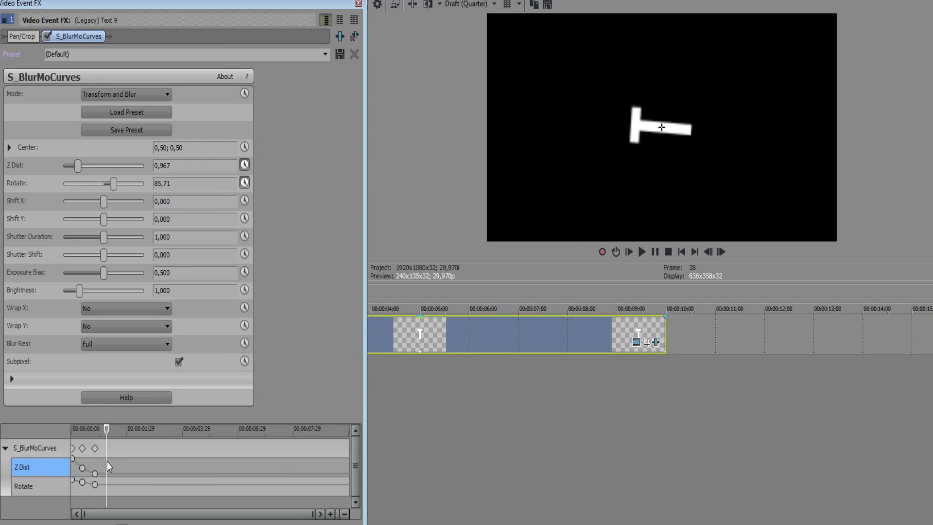
{"action": "left_click", "coordinate": [188, 185]}
{"action": "key", "text": "Return"}
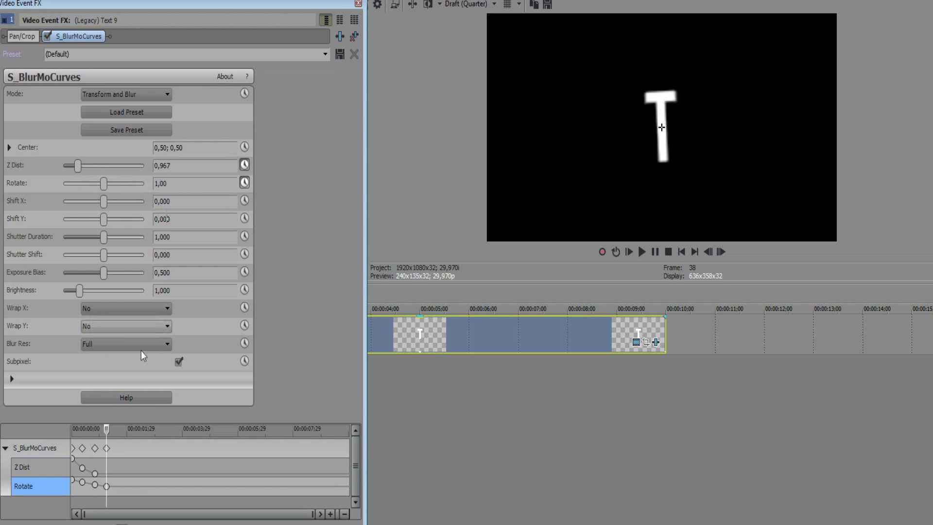
Step: Delete the Z Dist keyframes at frames 25 and 11 and add two new ones, the last with Z Dist 1,000 at frame 40
{"action": "left_click", "coordinate": [95, 474]}
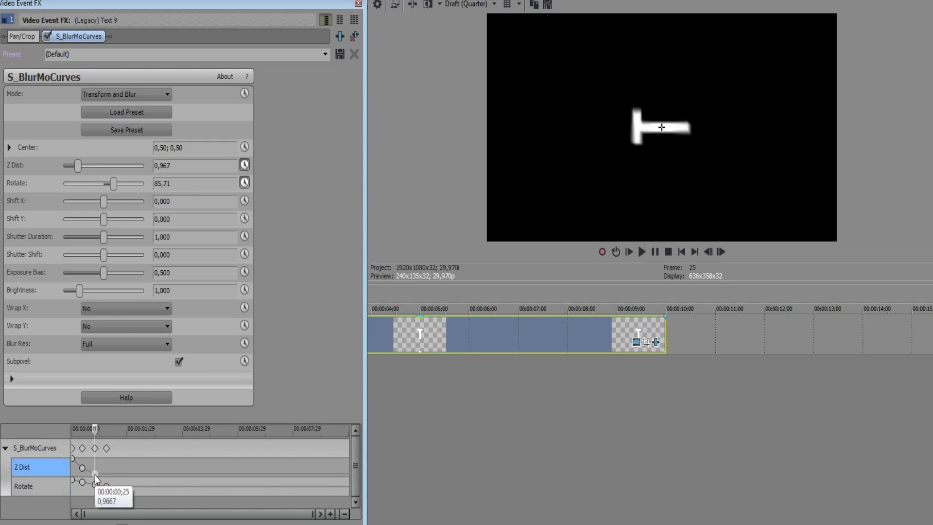
{"action": "left_click", "coordinate": [82, 468]}
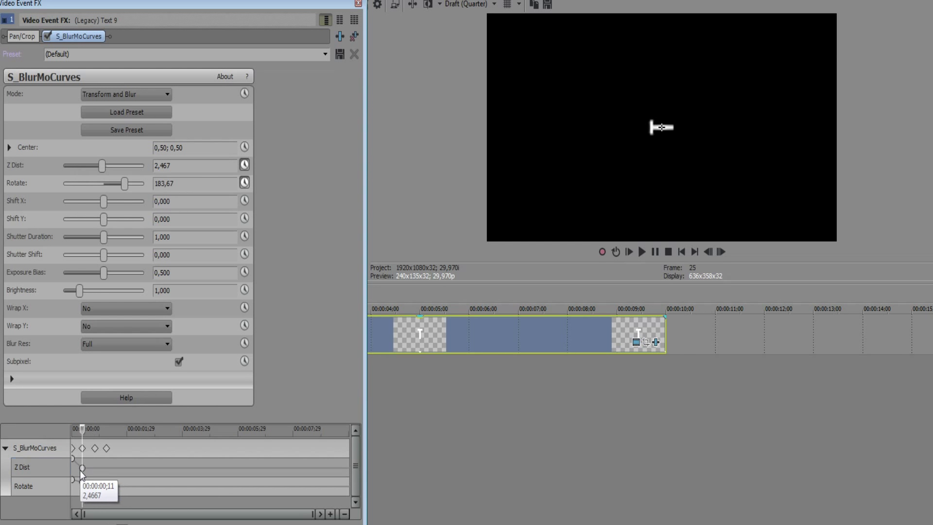
{"action": "key", "text": "Delete"}
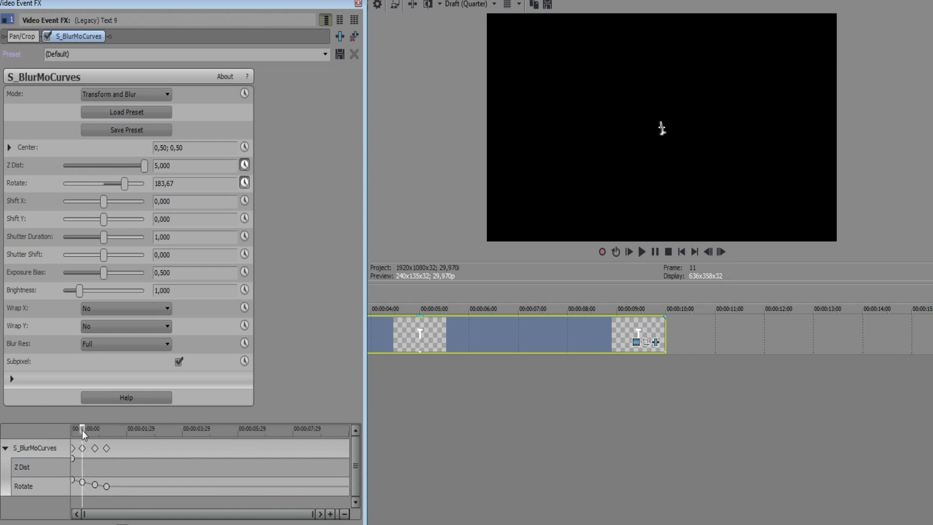
{"action": "left_click", "coordinate": [89, 429]}
{"action": "left_click_drag", "start_coordinate": [144, 166], "coordinate": [81, 171]}
{"action": "left_click", "coordinate": [107, 465]}
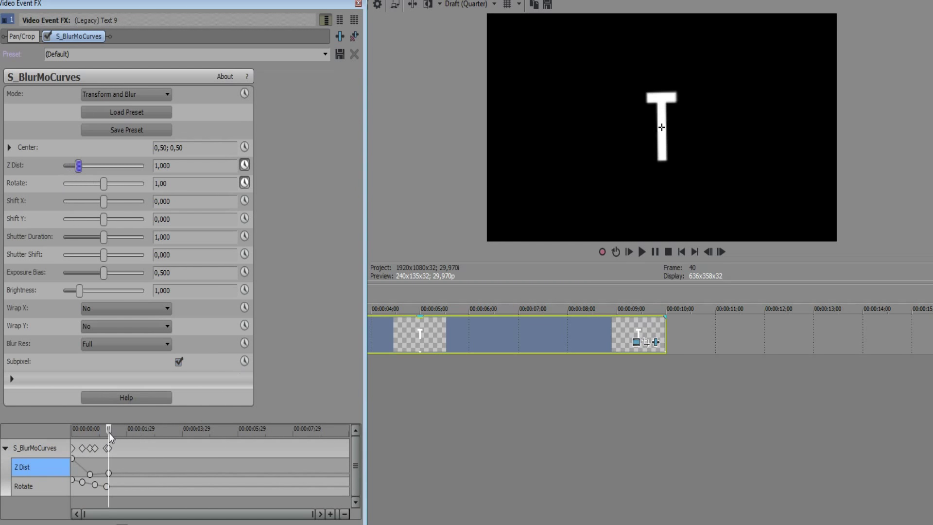
Step: Play the letter animation from the start to check the zoom and rotation
{"action": "left_click_drag", "start_coordinate": [109, 432], "coordinate": [62, 409]}
{"action": "left_click", "coordinate": [643, 252]}
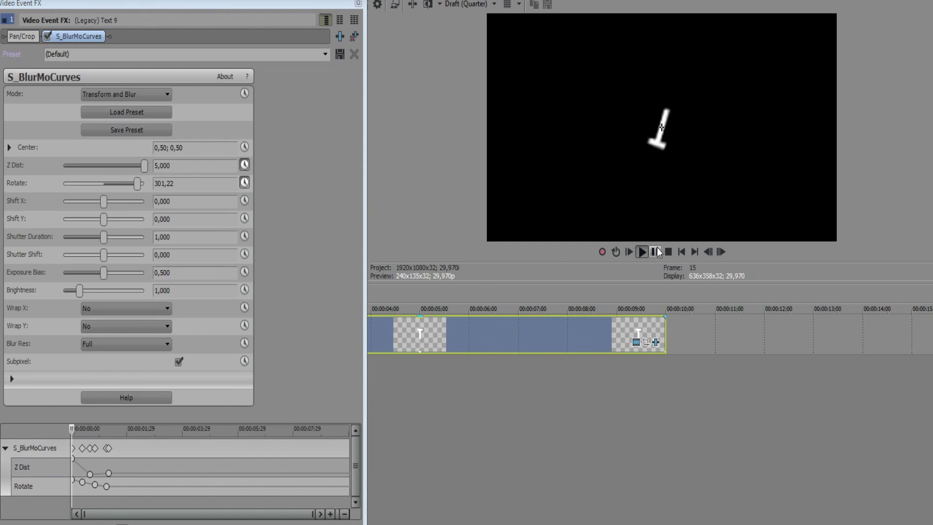
{"action": "left_click", "coordinate": [656, 250]}
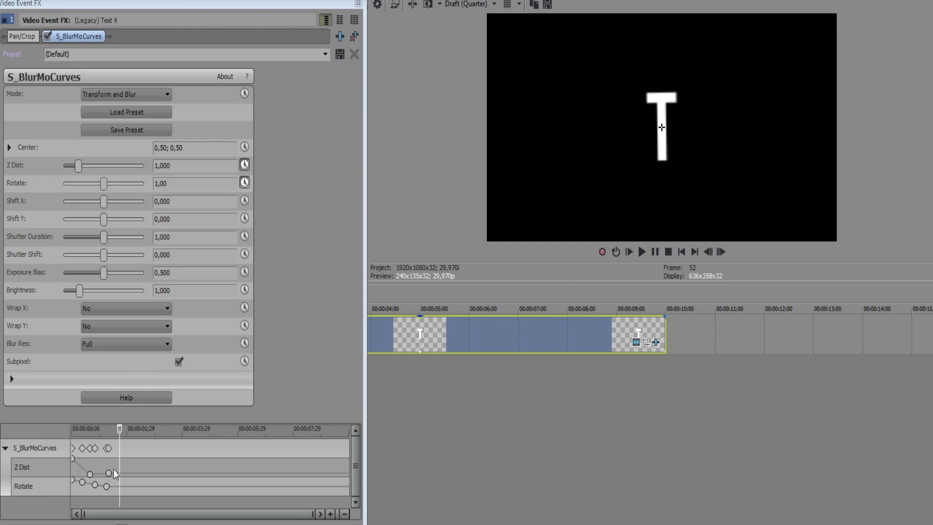
Step: Move the two later Z Dist keyframes earlier, aligning the last with the third Rotate keyframe, and preview the animation
{"action": "left_click_drag", "start_coordinate": [110, 450], "coordinate": [95, 474]}
{"action": "key", "text": "Home"}
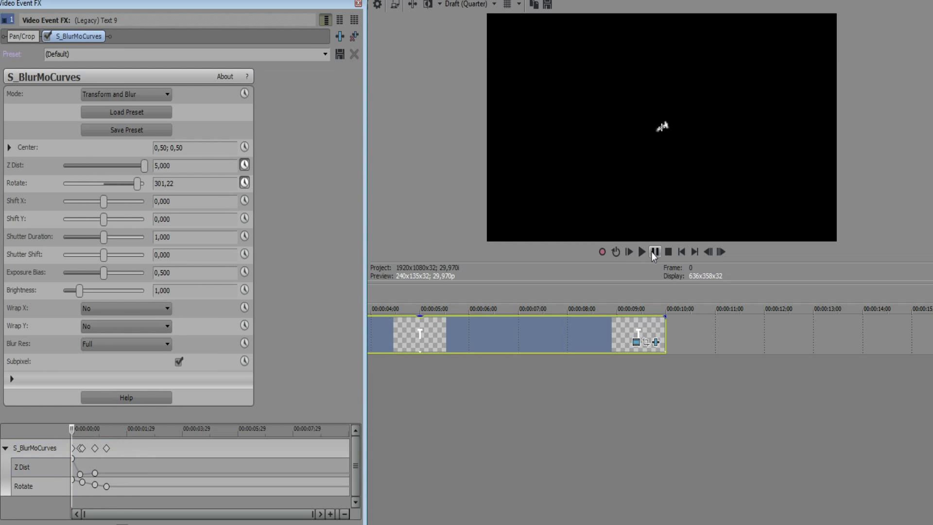
{"action": "left_click", "coordinate": [654, 252]}
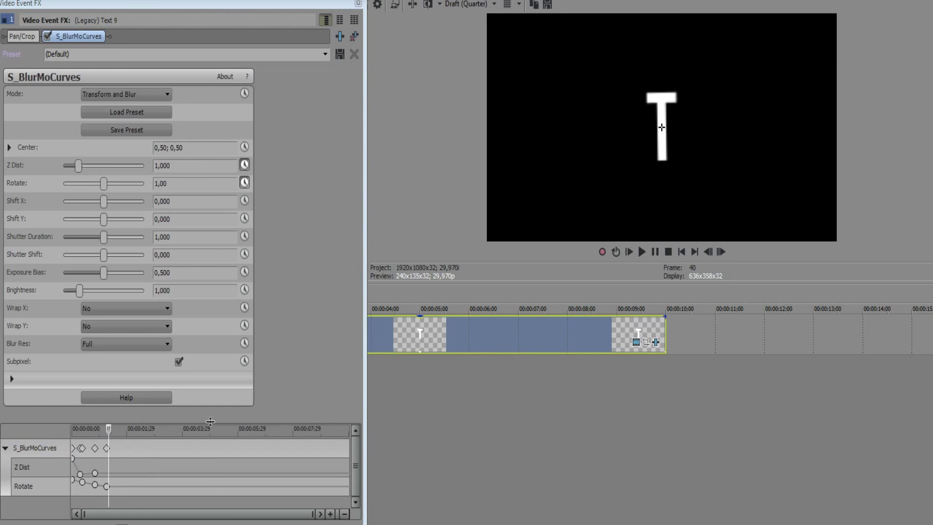
Step: Shift the Rotate keyframes after the first one closer to the start and preview the faster rotation
{"action": "left_click_drag", "start_coordinate": [312, 514], "coordinate": [163, 514]}
{"action": "mouse_move", "coordinate": [101, 484]}
{"action": "left_mouse_down"}
{"action": "mouse_move", "coordinate": [85, 486]}
{"action": "mouse_move", "coordinate": [107, 487]}
{"action": "left_mouse_up"}
{"action": "left_click_drag", "start_coordinate": [169, 487], "coordinate": [128, 486]}
{"action": "left_click", "coordinate": [75, 496]}
{"action": "left_click", "coordinate": [658, 250]}
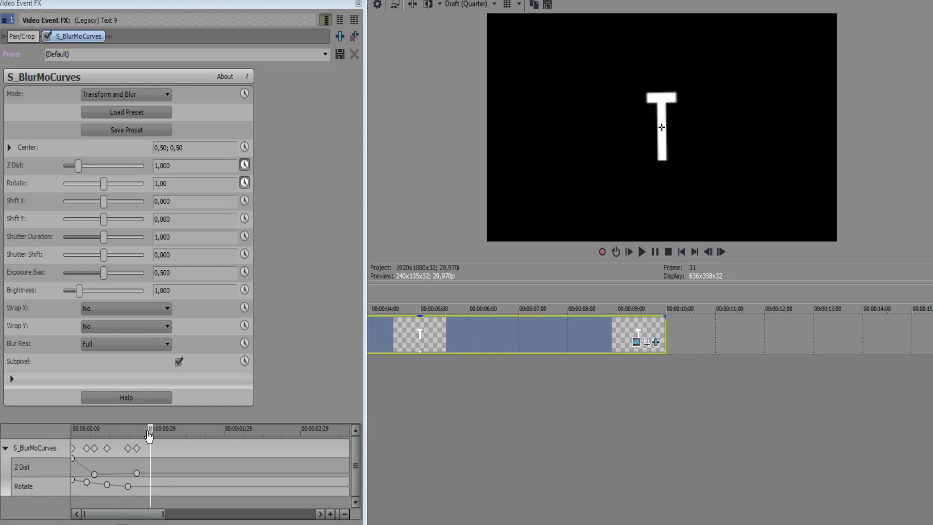
Step: Move the last two Z Dist keyframes slightly later, preview the animation from the start, and close the effect settings
{"action": "left_click_drag", "start_coordinate": [94, 474], "coordinate": [142, 473]}
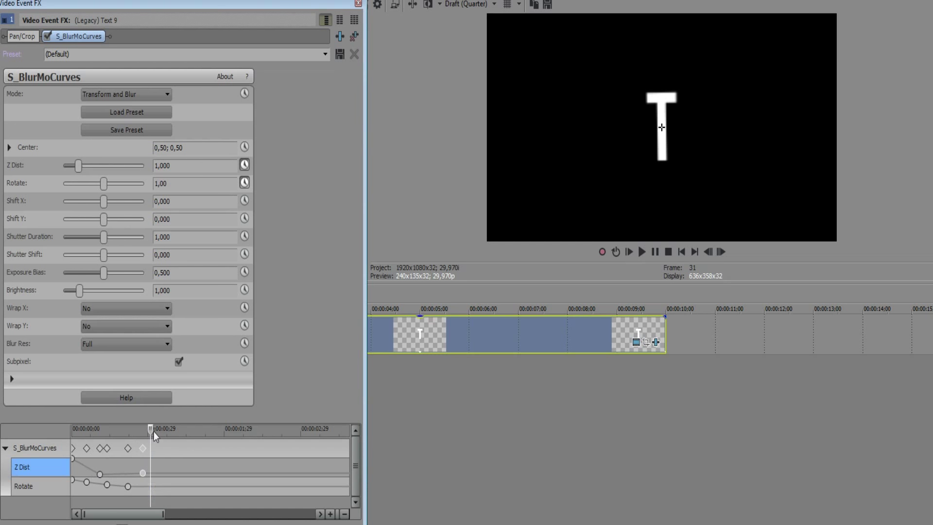
{"action": "left_click_drag", "start_coordinate": [151, 430], "coordinate": [71, 430]}
{"action": "left_click", "coordinate": [654, 252]}
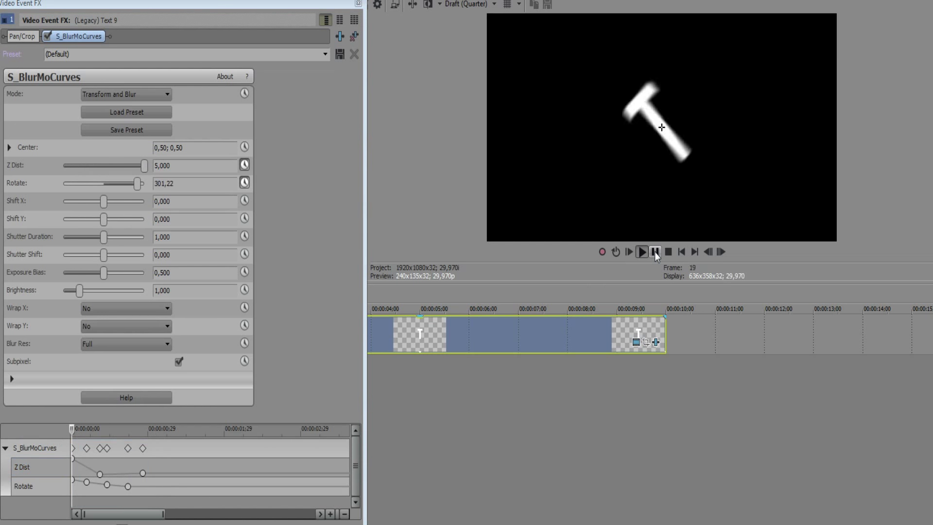
{"action": "left_click", "coordinate": [359, 3]}
Step: Insert a new video track above the text track
{"action": "right_click", "coordinate": [708, 332]}
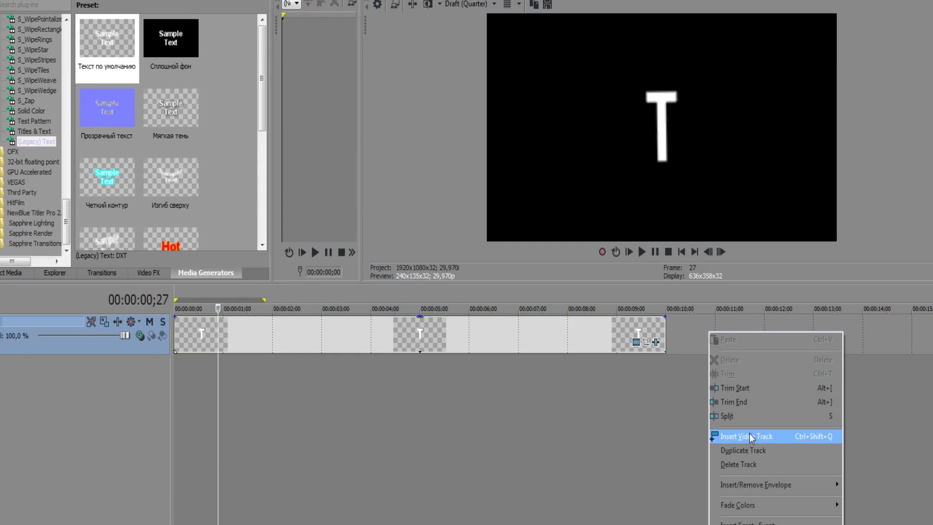
{"action": "left_click", "coordinate": [751, 436]}
{"action": "right_click", "coordinate": [308, 378]}
{"action": "left_click", "coordinate": [346, 92]}
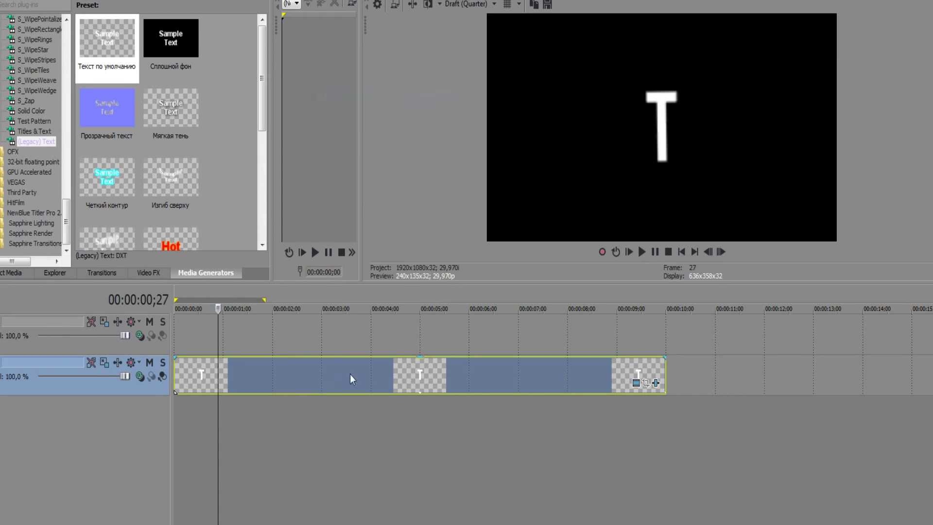
Step: Open Pan/Crop for the text event and reposition the letter by setting the frame's X Center to 1 329,7
{"action": "left_click", "coordinate": [645, 383]}
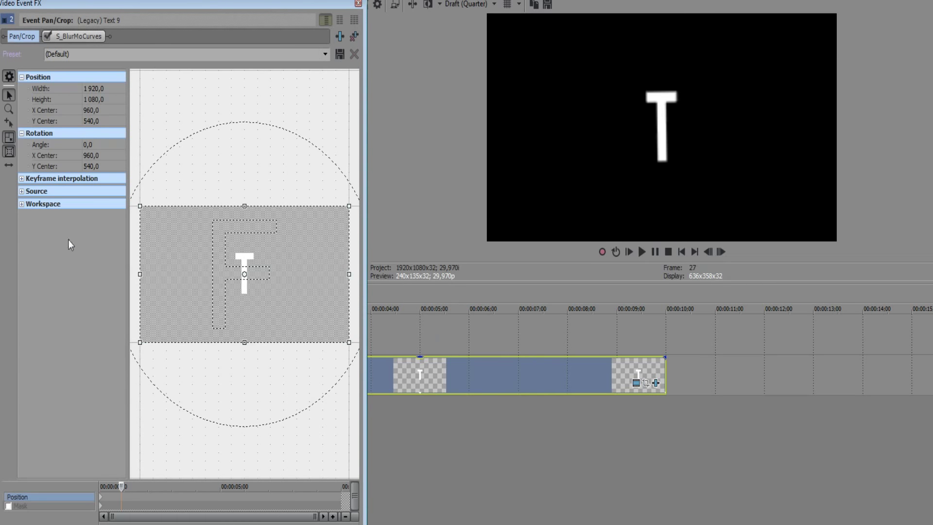
{"action": "left_click_drag", "start_coordinate": [244, 262], "coordinate": [249, 332]}
{"action": "key", "text": "ctrl+z"}
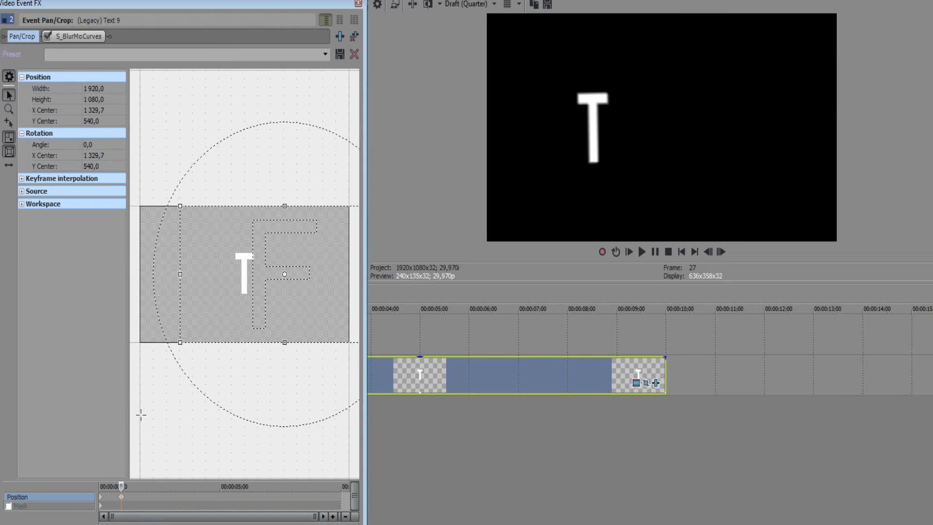
Step: Delete the Position keyframe at the start of the event and close the Pan/Crop settings
{"action": "left_click", "coordinate": [101, 497]}
{"action": "right_click", "coordinate": [101, 498]}
{"action": "left_click", "coordinate": [130, 355]}
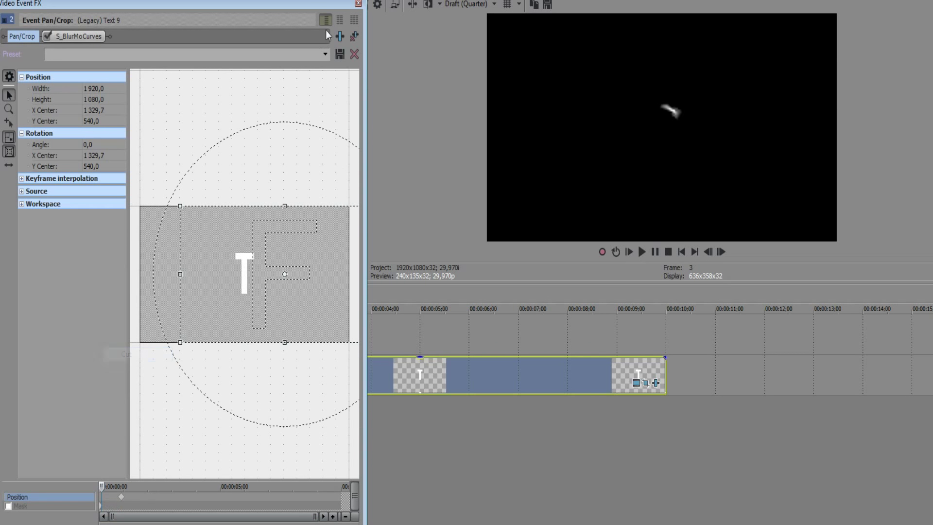
{"action": "left_click", "coordinate": [358, 3]}
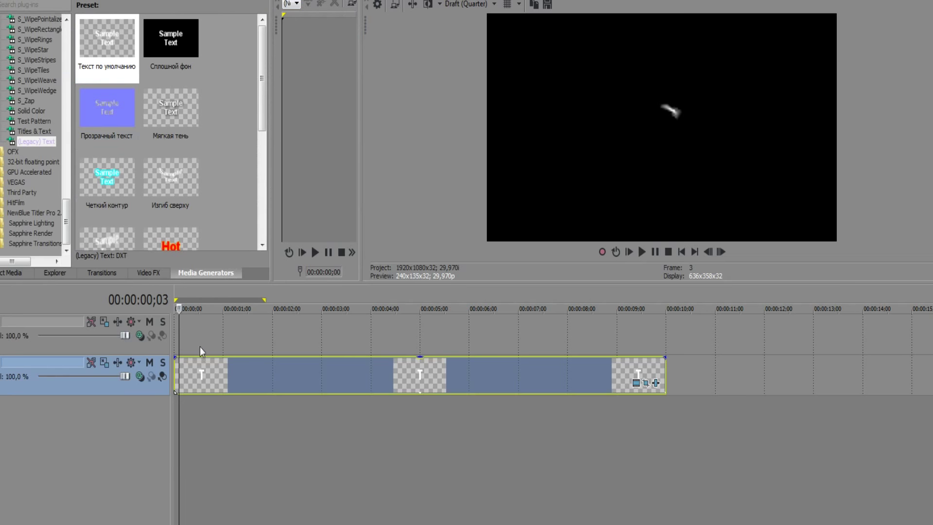
Step: Copy the T text event and paste it as a separate copy onto the empty upper track, starting at 00:00:00;04
{"action": "scroll", "coordinate": [187, 366], "scroll_direction": "up", "scroll_amount": 4}
{"action": "left_click", "coordinate": [176, 340]}
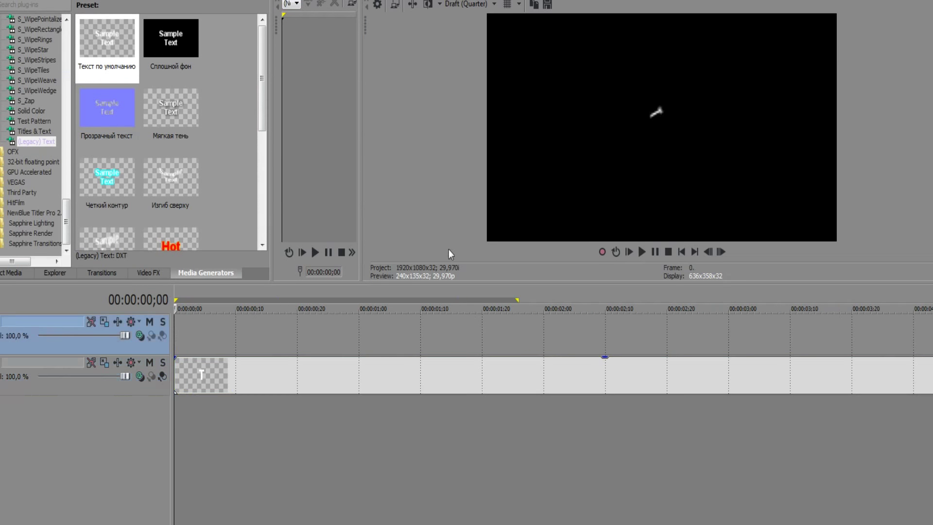
{"action": "left_click", "coordinate": [720, 251]}
{"action": "left_click", "coordinate": [721, 251]}
{"action": "left_click", "coordinate": [721, 251]}
{"action": "left_click", "coordinate": [721, 252]}
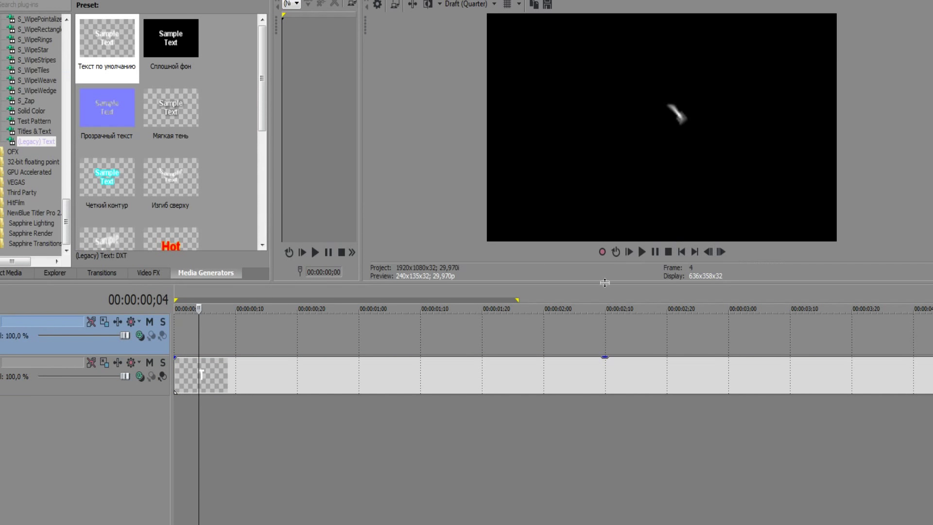
{"action": "right_click", "coordinate": [531, 312]}
{"action": "right_click", "coordinate": [515, 329]}
{"action": "right_click", "coordinate": [282, 376]}
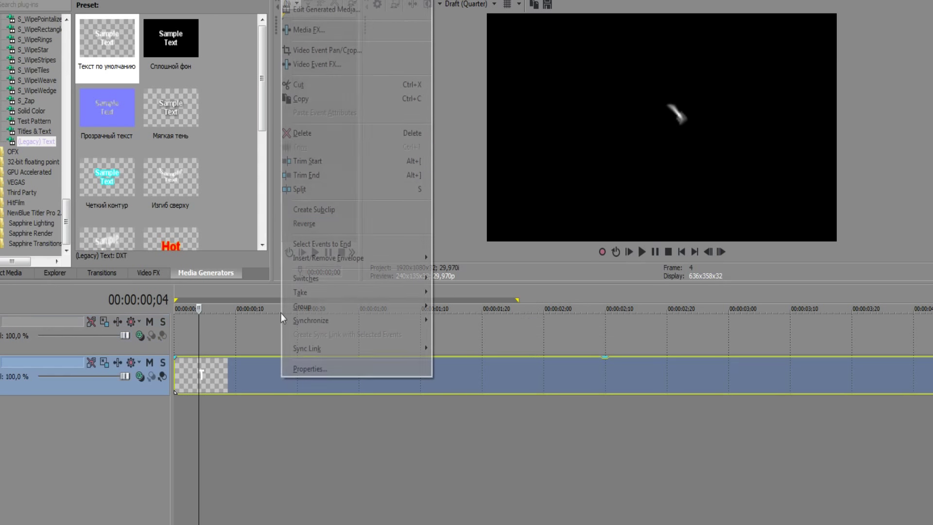
{"action": "left_click", "coordinate": [315, 100]}
{"action": "right_click", "coordinate": [337, 317]}
{"action": "left_click", "coordinate": [349, 323]}
{"action": "key", "text": "Return"}
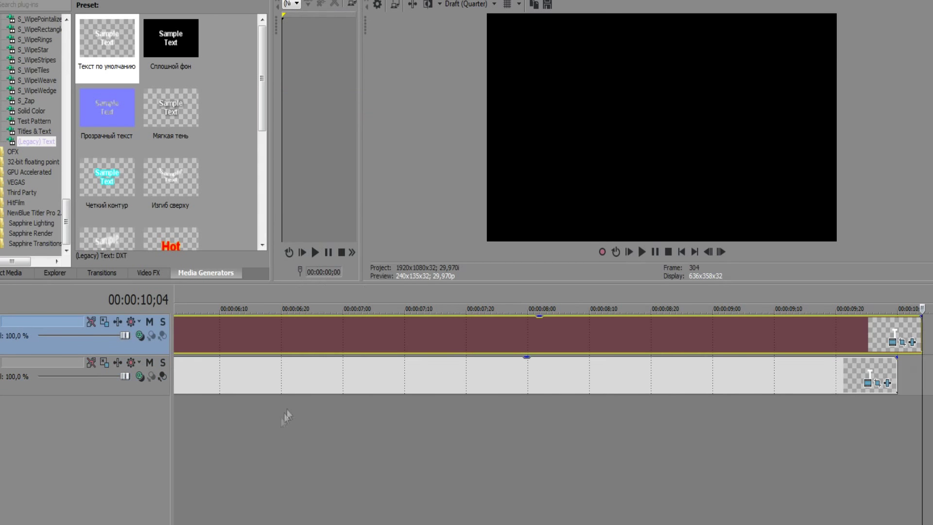
Step: Insert two more video tracks above the two tracks with text events
{"action": "scroll", "coordinate": [287, 410], "scroll_direction": "left", "scroll_amount": 5}
{"action": "right_click", "coordinate": [216, 443]}
{"action": "left_click", "coordinate": [247, 479]}
{"action": "right_click", "coordinate": [248, 481]}
{"action": "left_click", "coordinate": [279, 516]}
Step: Paste a separate copy of the T event on the third track from below, starting at 00:00:00;08
{"action": "left_click", "coordinate": [200, 379]}
{"action": "double_click", "coordinate": [719, 251]}
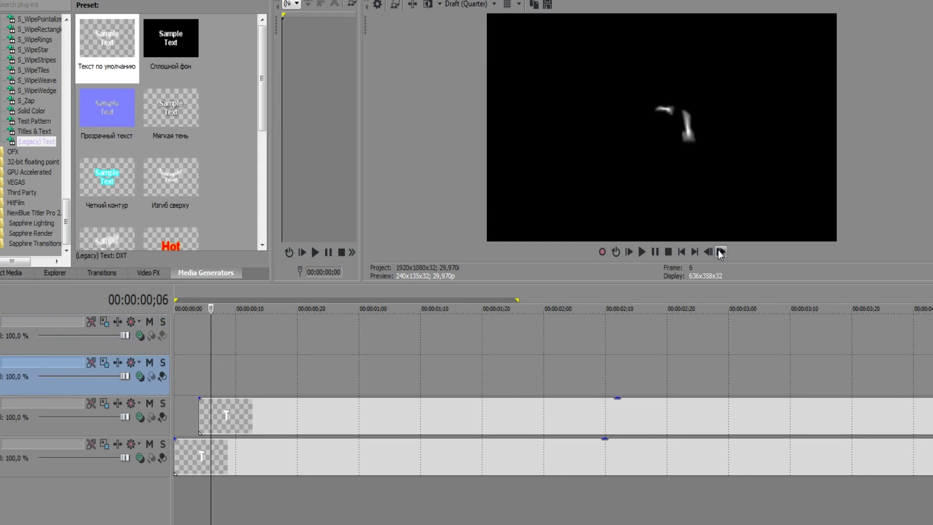
{"action": "left_click", "coordinate": [721, 252]}
{"action": "left_click", "coordinate": [720, 251]}
{"action": "right_click", "coordinate": [388, 383]}
{"action": "left_click", "coordinate": [408, 161]}
{"action": "left_click", "coordinate": [572, 226]}
Step: Paste a separate copy of the T event on the uppermost track, four frames after the third letter's start
{"action": "scroll", "coordinate": [292, 375], "scroll_direction": "left", "scroll_amount": 5}
{"action": "left_click", "coordinate": [224, 336]}
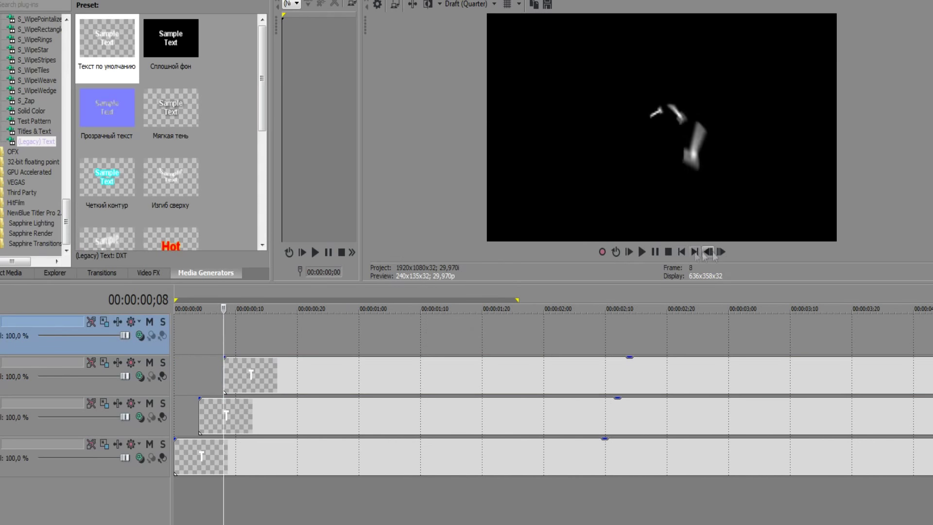
{"action": "left_click", "coordinate": [721, 252]}
{"action": "left_click", "coordinate": [721, 251]}
{"action": "left_click", "coordinate": [720, 251]}
{"action": "left_click", "coordinate": [721, 252]}
{"action": "right_click", "coordinate": [408, 327]}
{"action": "left_click", "coordinate": [421, 334]}
{"action": "left_click", "coordinate": [574, 225]}
{"action": "scroll", "coordinate": [222, 515], "scroll_direction": "left", "scroll_amount": 5}
Step: Edit the generated text of the event starting at 00:00:00;04 to read E, and close the generator window
{"action": "left_click", "coordinate": [241, 415]}
{"action": "right_click", "coordinate": [258, 413]}
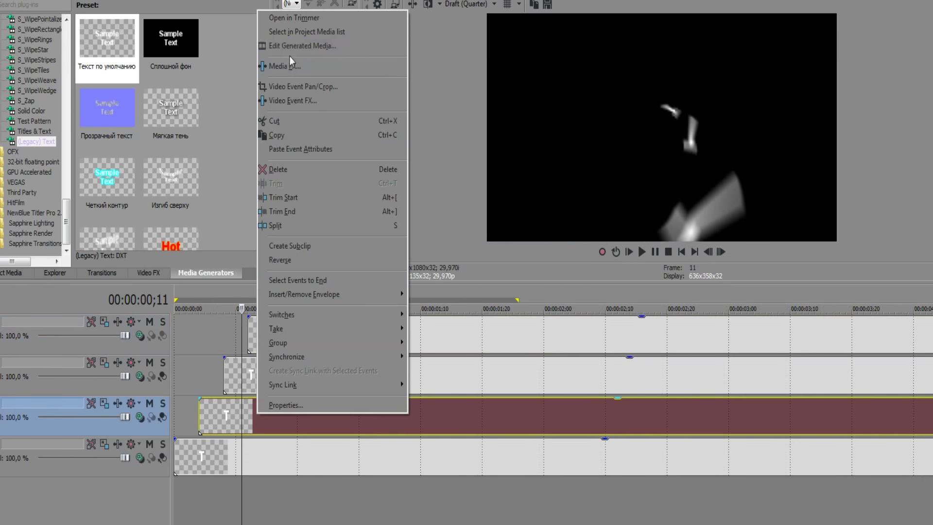
{"action": "left_click", "coordinate": [299, 48]}
{"action": "left_click_drag", "start_coordinate": [248, 254], "coordinate": [165, 267]}
{"action": "type", "text": "E"}
{"action": "left_click", "coordinate": [567, 80]}
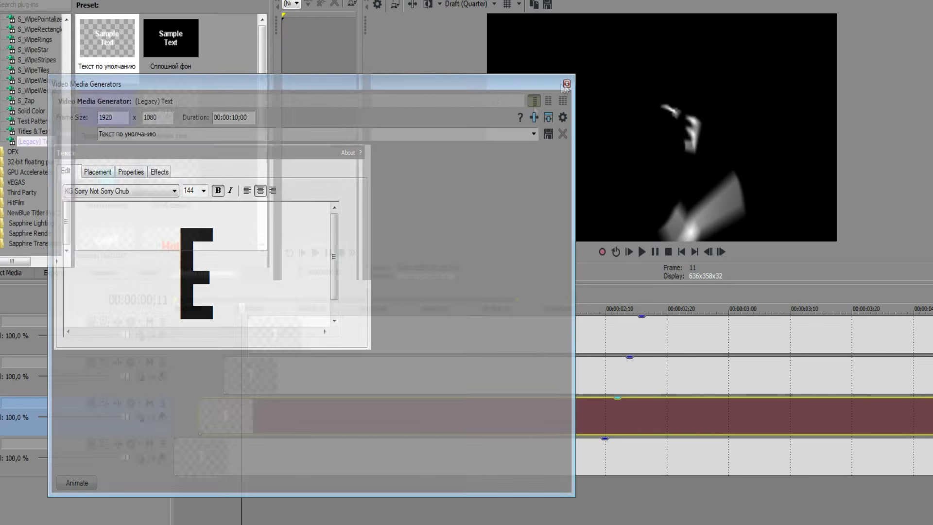
Step: Edit the generated text of the event starting at 00:00:00;08 to read X, and close the generator window
{"action": "right_click", "coordinate": [292, 379]}
{"action": "left_click", "coordinate": [337, 11]}
{"action": "left_click_drag", "start_coordinate": [248, 254], "coordinate": [167, 264]}
{"action": "type", "text": "X"}
{"action": "left_click", "coordinate": [563, 88]}
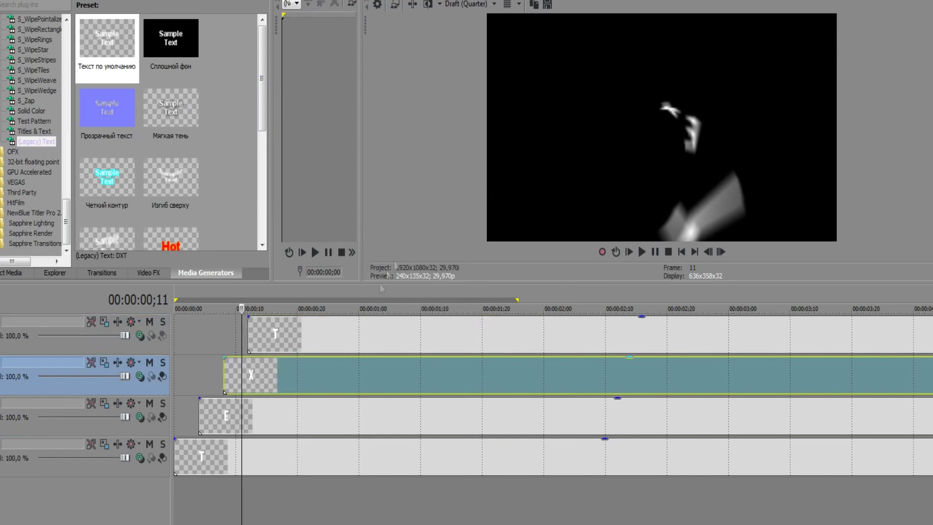
Step: In Pan/Crop for the E event, set the frame's X Center to 1 122,1 and delete the earlier Position keyframe
{"action": "right_click", "coordinate": [322, 322]}
{"action": "left_click", "coordinate": [631, 333]}
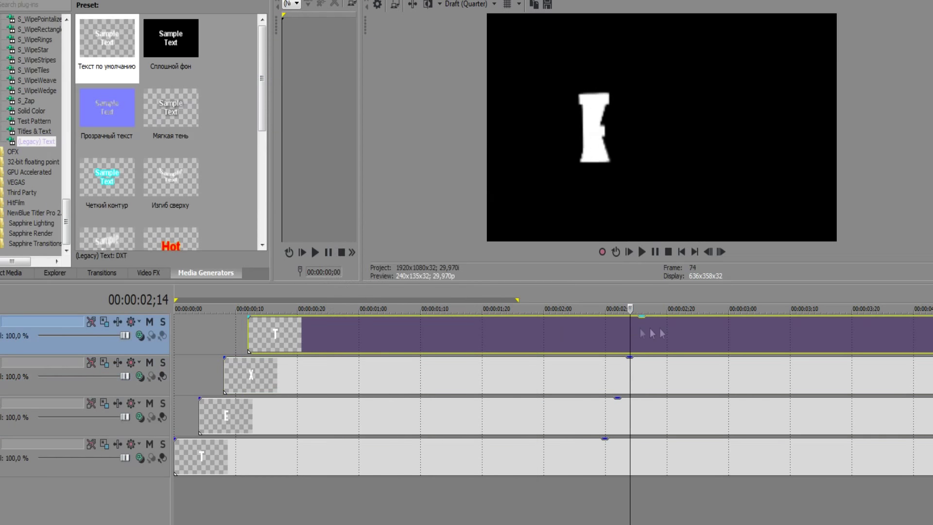
{"action": "right_click", "coordinate": [215, 413]}
{"action": "left_click", "coordinate": [252, 80]}
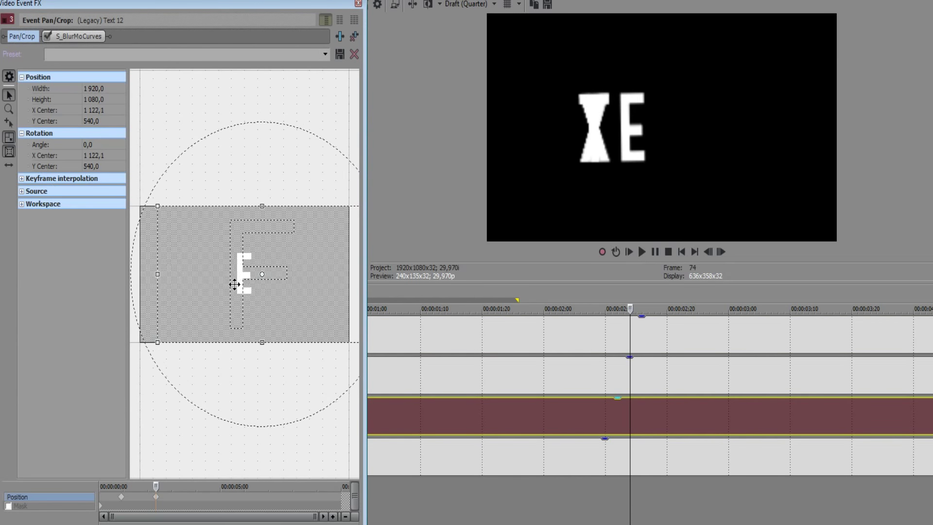
{"action": "right_click", "coordinate": [120, 495]}
{"action": "left_click", "coordinate": [148, 365]}
Step: In Pan/Crop for the X event, set the frame's X Center to 894,2 and delete the earlier Position keyframe
{"action": "right_click", "coordinate": [440, 363]}
{"action": "left_click", "coordinate": [484, 37]}
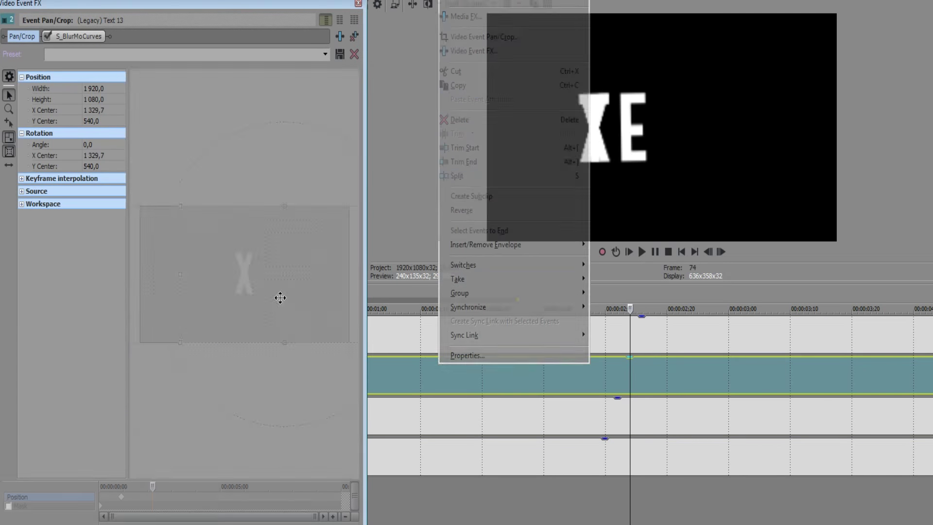
{"action": "right_click", "coordinate": [121, 497]}
{"action": "right_click", "coordinate": [493, 337]}
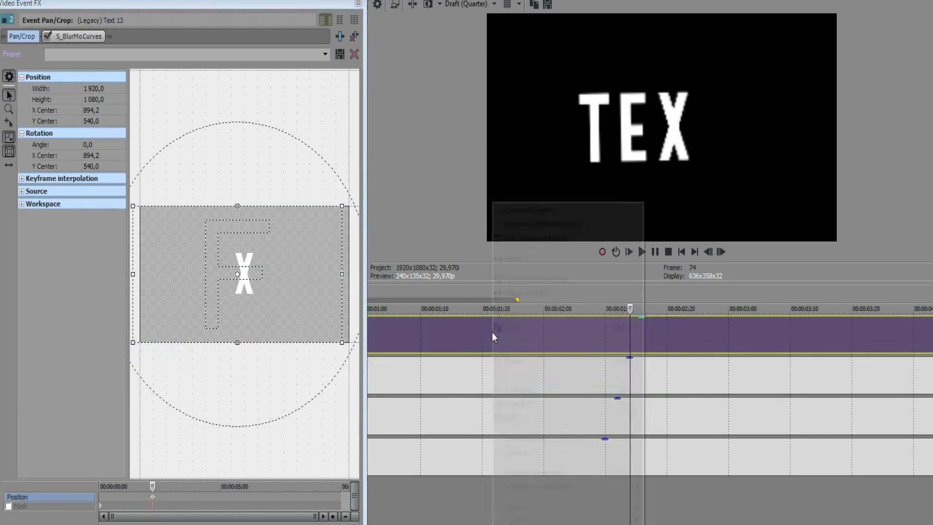
{"action": "left_click", "coordinate": [530, 239]}
{"action": "left_click", "coordinate": [567, 84]}
Step: In Pan/Crop for the last T event, place the letter after the X and delete the earlier Position keyframe
{"action": "right_click", "coordinate": [541, 335]}
{"action": "left_click", "coordinate": [554, 280]}
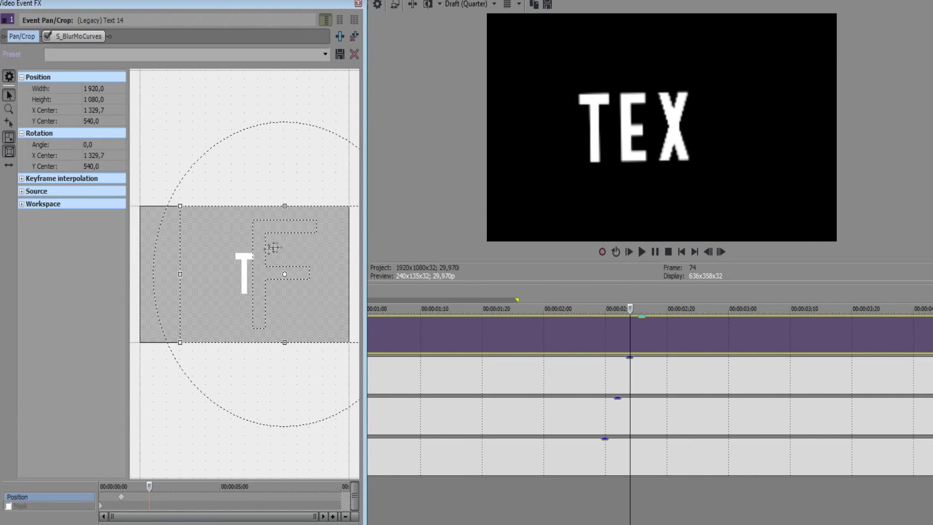
{"action": "left_click_drag", "start_coordinate": [274, 248], "coordinate": [207, 270]}
{"action": "right_click", "coordinate": [122, 499]}
{"action": "left_click", "coordinate": [145, 351]}
{"action": "left_click", "coordinate": [359, 4]}
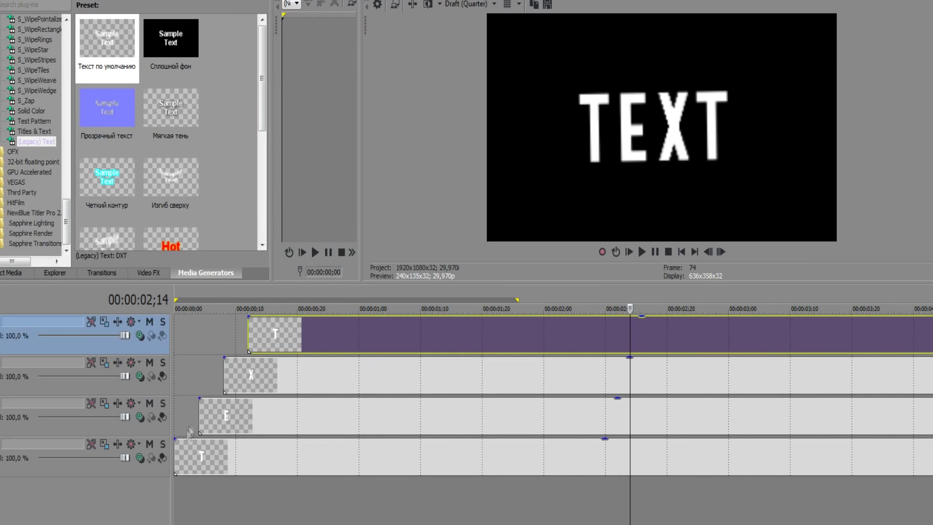
Step: Add a fade-in of about four frames to the start of each of the four letter events
{"action": "left_click_drag", "start_coordinate": [176, 439], "coordinate": [199, 440]}
{"action": "left_click_drag", "start_coordinate": [200, 399], "coordinate": [224, 399]}
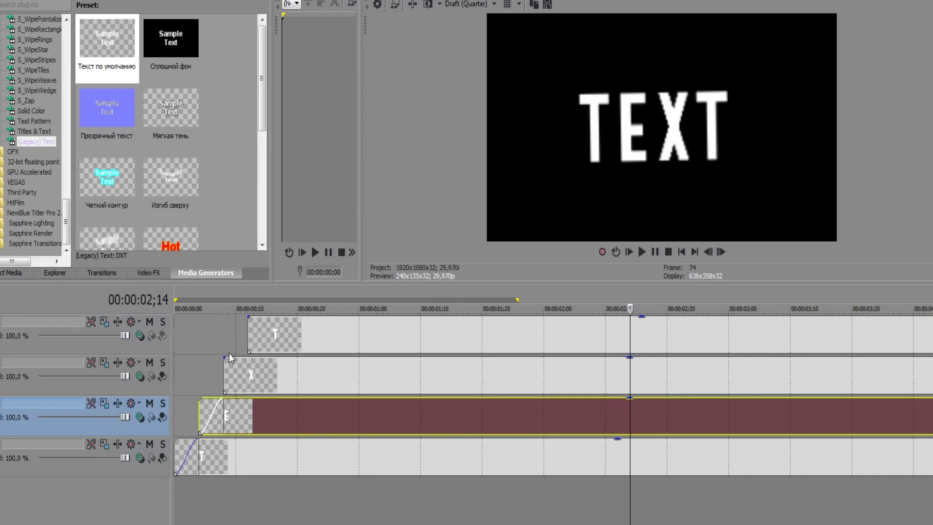
{"action": "left_click_drag", "start_coordinate": [225, 358], "coordinate": [248, 359]}
{"action": "left_click_drag", "start_coordinate": [249, 317], "coordinate": [272, 319]}
Step: Play the complete four-letter animation from the start of the timeline, then pause it
{"action": "left_click", "coordinate": [176, 364]}
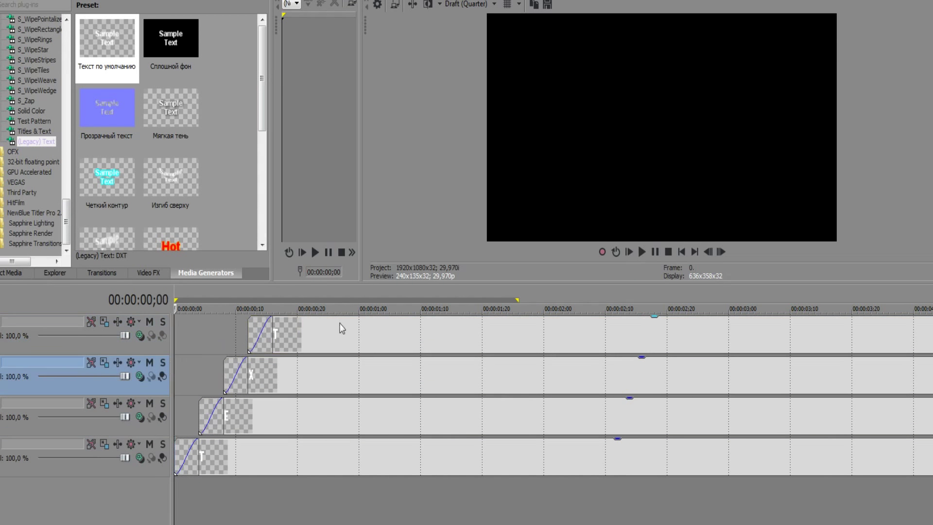
{"action": "left_click", "coordinate": [641, 252]}
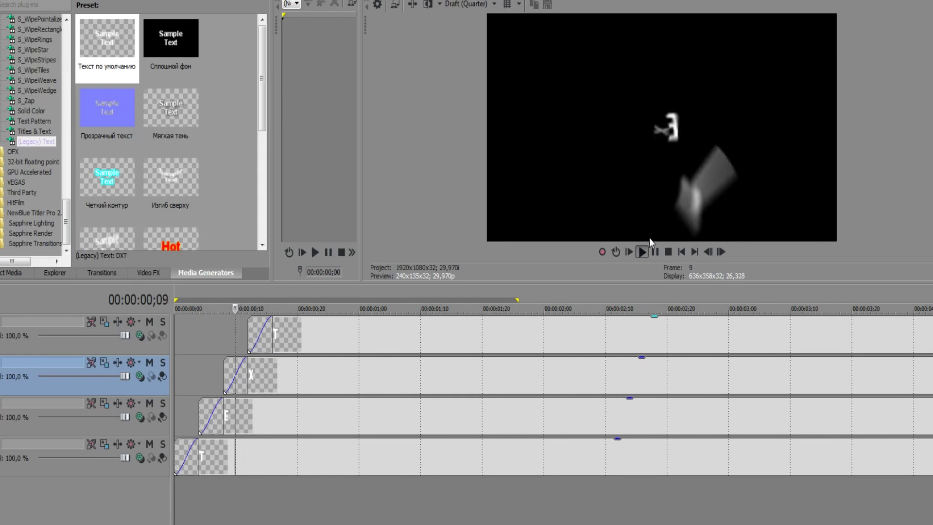
{"action": "left_click", "coordinate": [654, 253]}
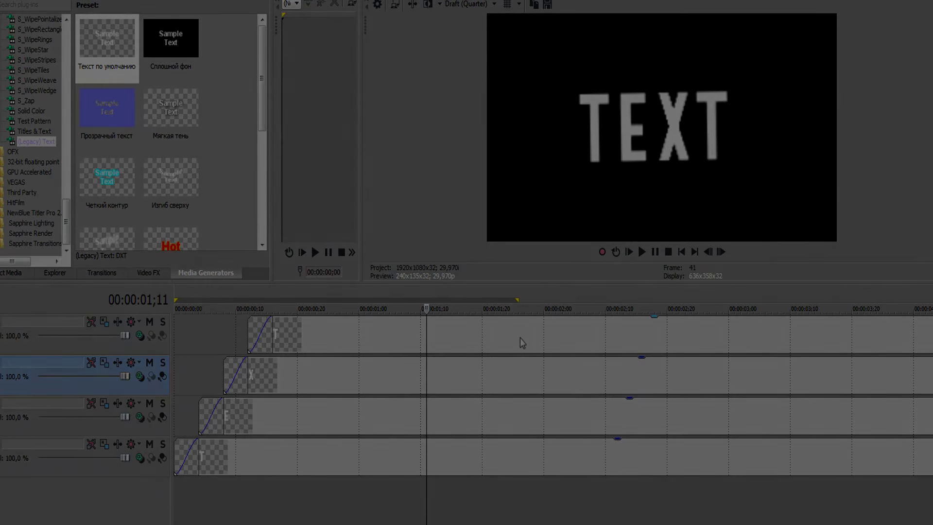
{"action": "right_click", "coordinate": [520, 338]}
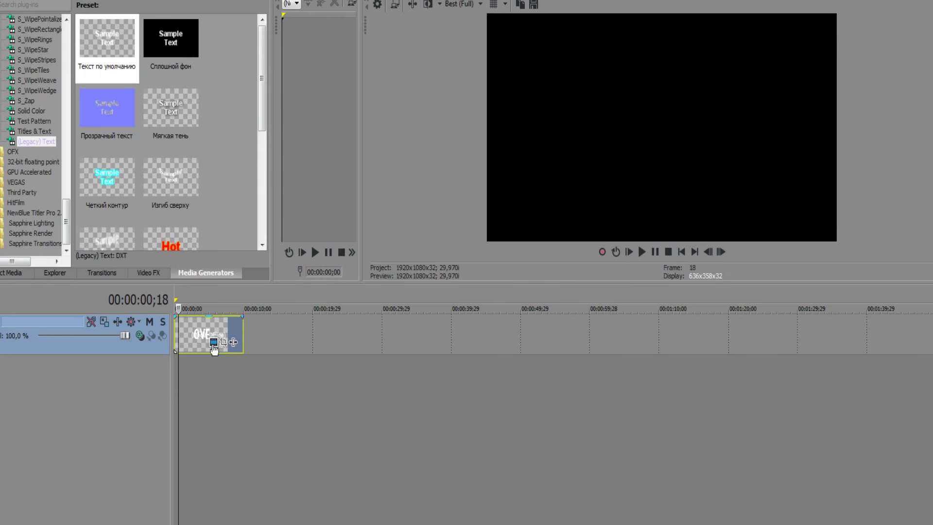
Step: Replace the OVE text of the generated text event with the letter L at font size 144
{"action": "left_click", "coordinate": [214, 346]}
{"action": "left_click_drag", "start_coordinate": [308, 260], "coordinate": [73, 263]}
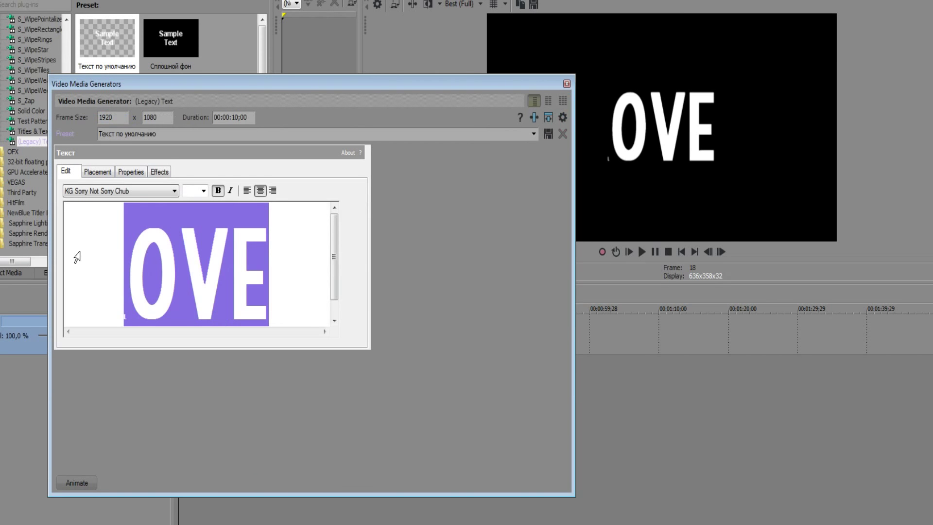
{"action": "type", "text": "L"}
{"action": "left_click", "coordinate": [204, 191]}
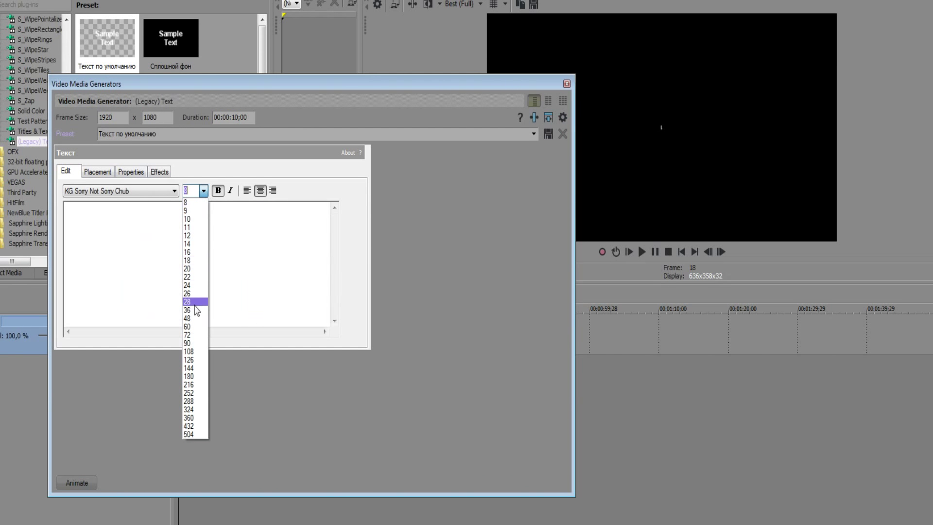
{"action": "left_click", "coordinate": [202, 373]}
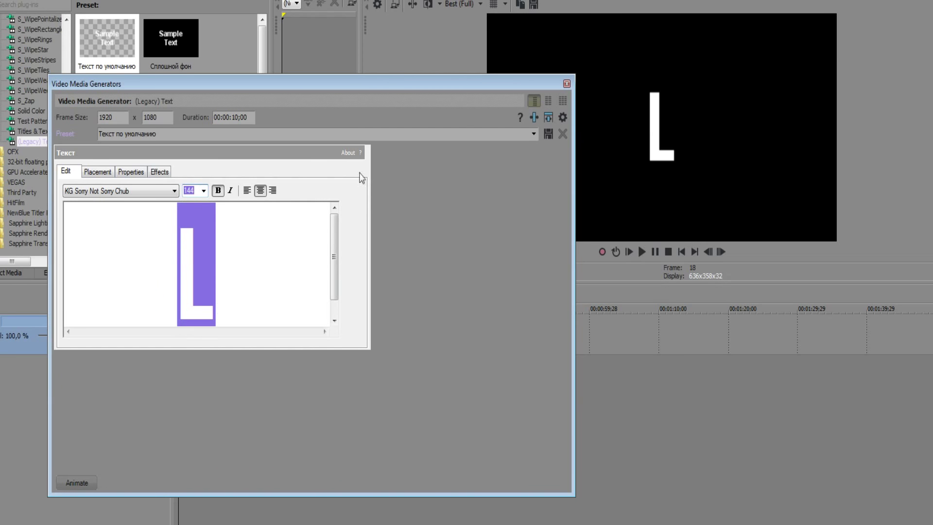
Step: Turn on keyframe animation for the text and animate its Scaling from 0 to 1,777 at 00:00:00;15
{"action": "left_click", "coordinate": [140, 174]}
{"action": "left_click", "coordinate": [76, 483]}
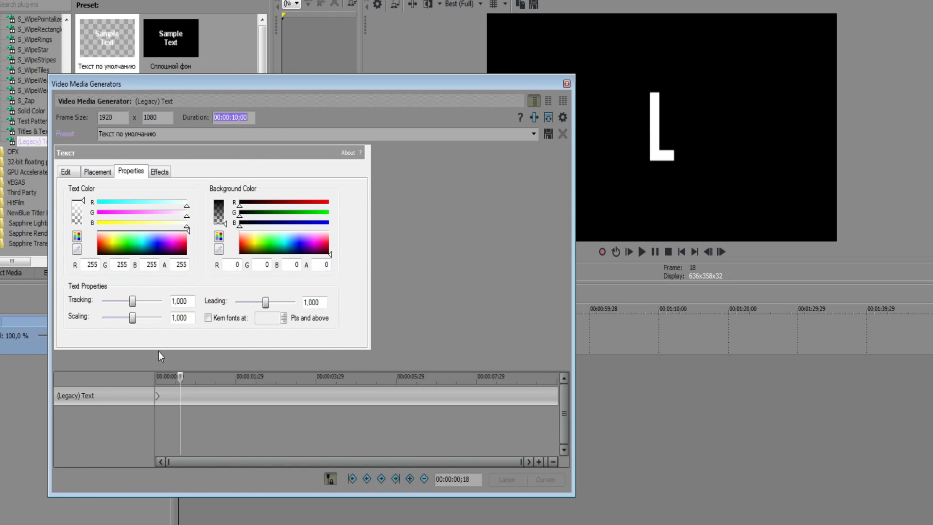
{"action": "mouse_move", "coordinate": [132, 318]}
{"action": "left_mouse_down"}
{"action": "mouse_move", "coordinate": [102, 318]}
{"action": "mouse_move", "coordinate": [142, 320]}
{"action": "left_mouse_up"}
{"action": "left_click", "coordinate": [176, 395]}
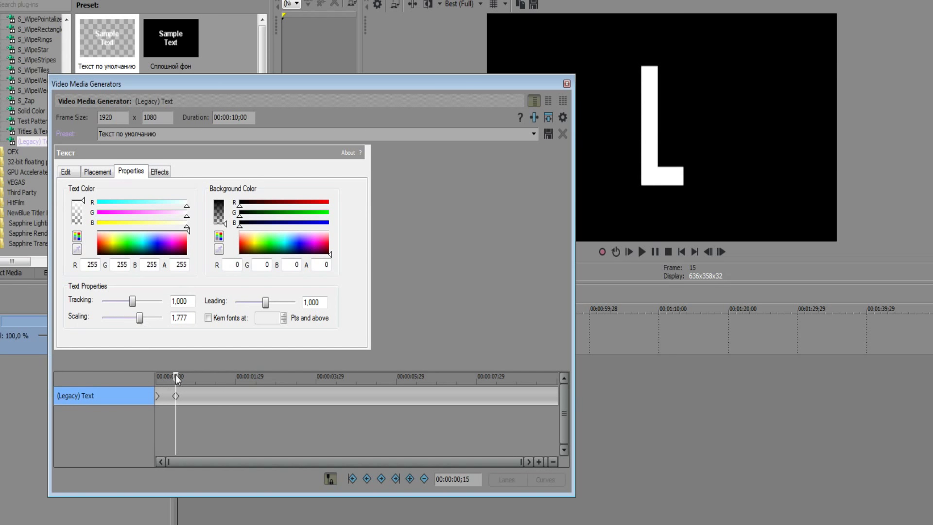
Step: Add Scaling keyframes of 0,851 at 00:00:01;02 and 1 at 00:00:01;17
{"action": "left_click", "coordinate": [198, 395]}
{"action": "left_click_drag", "start_coordinate": [139, 318], "coordinate": [129, 320]}
{"action": "left_click_drag", "start_coordinate": [189, 318], "coordinate": [162, 325]}
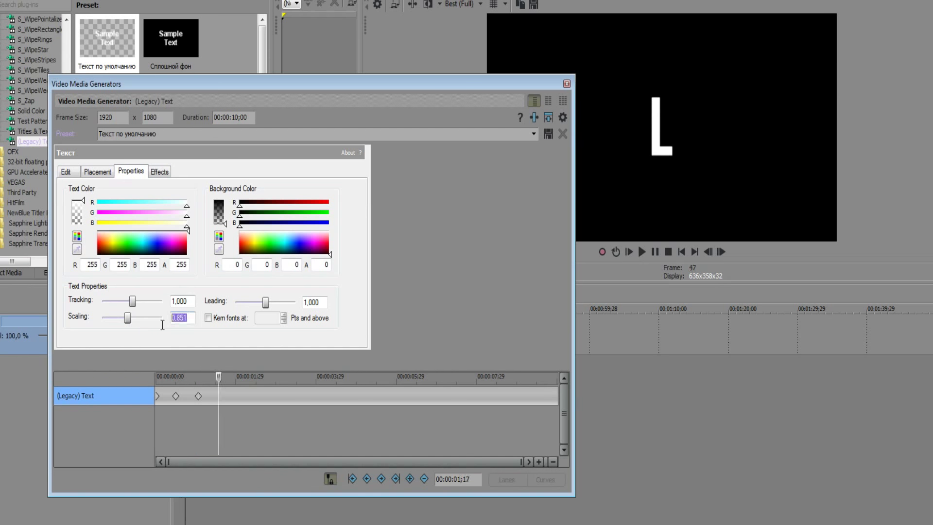
{"action": "type", "text": "1"}
{"action": "key", "text": "Return"}
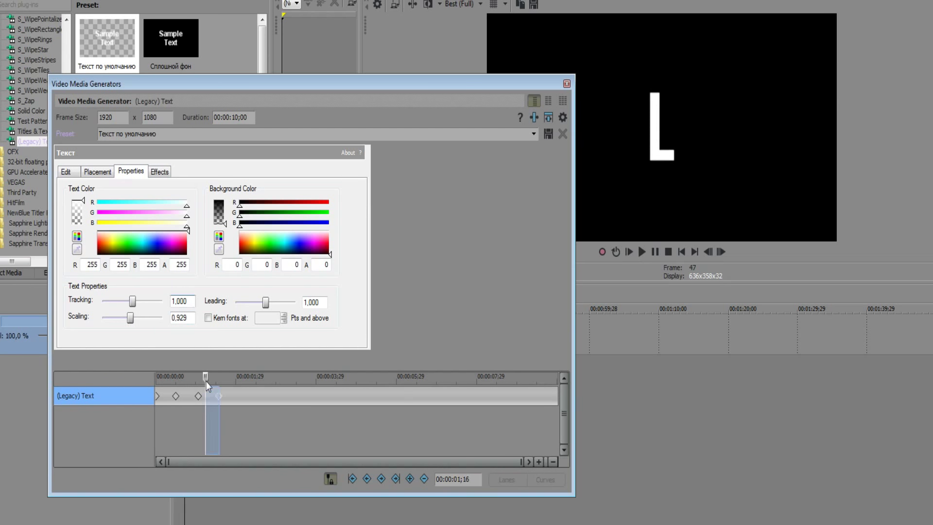
Step: Preview the scaling animation and reduce Scaling at the 00:00:00;15 keyframe to 1,387
{"action": "left_click", "coordinate": [641, 251]}
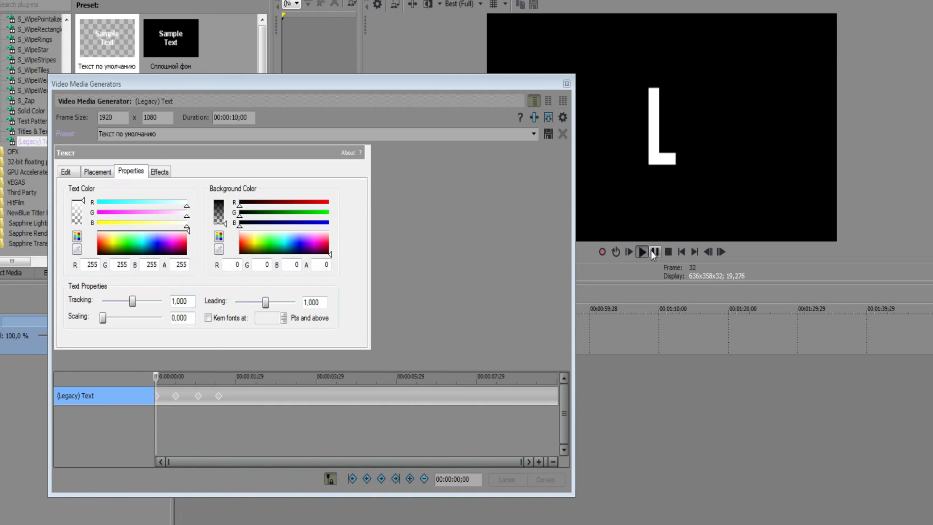
{"action": "left_click", "coordinate": [653, 252]}
{"action": "left_click", "coordinate": [175, 396]}
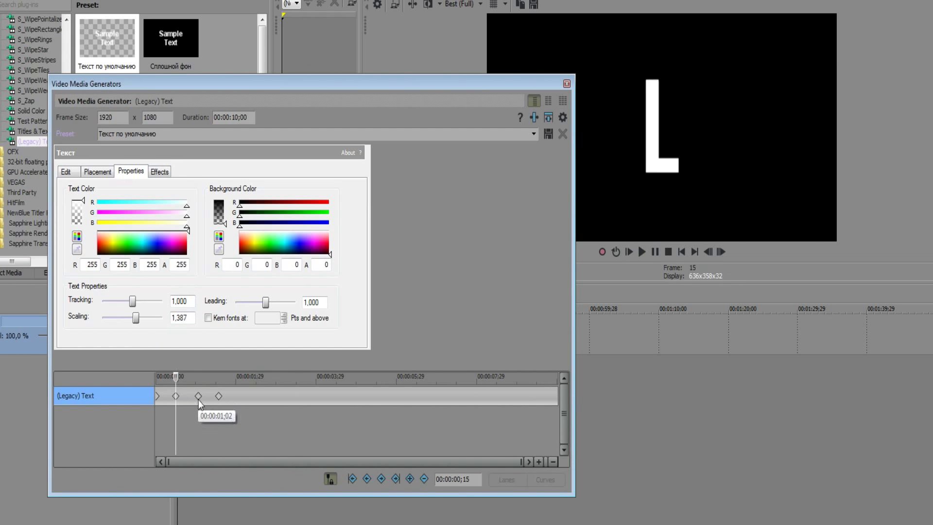
{"action": "left_click", "coordinate": [198, 395]}
Step: Replay the animation and shift the last three keyframes earlier, placing the final two at 00:00:00;23 and 00:00:01;06
{"action": "left_click_drag", "start_coordinate": [188, 370], "coordinate": [142, 375]}
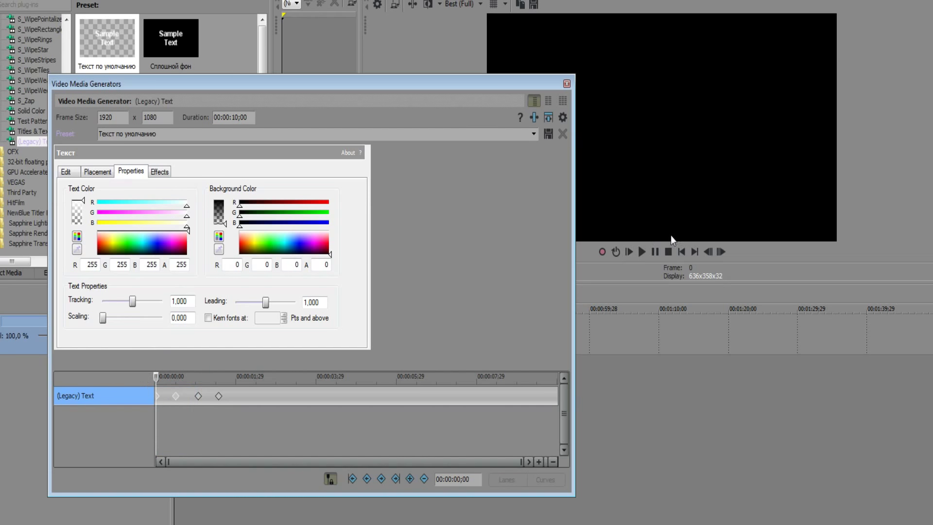
{"action": "left_click", "coordinate": [655, 252]}
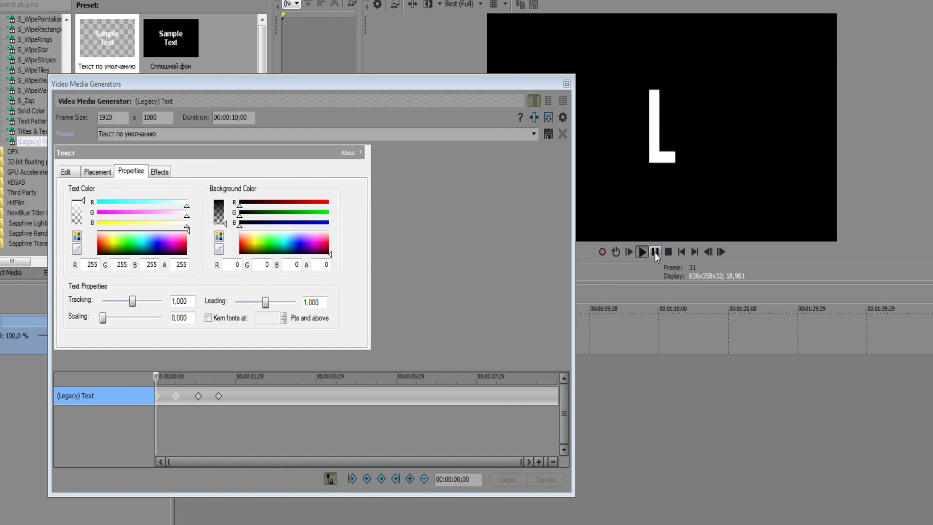
{"action": "left_click", "coordinate": [655, 253]}
{"action": "left_click", "coordinate": [213, 419]}
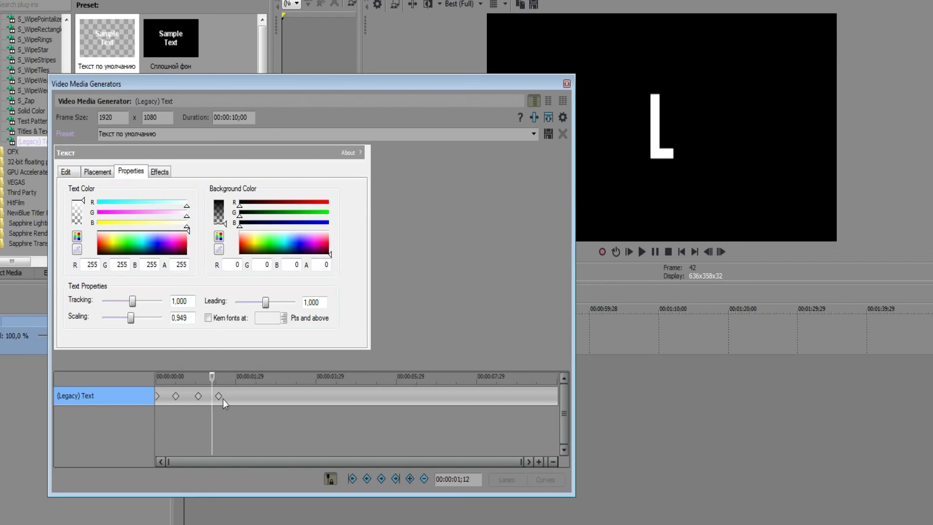
{"action": "key", "text": "space"}
{"action": "left_click_drag", "start_coordinate": [174, 398], "coordinate": [203, 401]}
Step: Set the Scaling keyframes at 00:00:01;06 and 00:00:00;23 to Fast Fade
{"action": "right_click", "coordinate": [204, 398]}
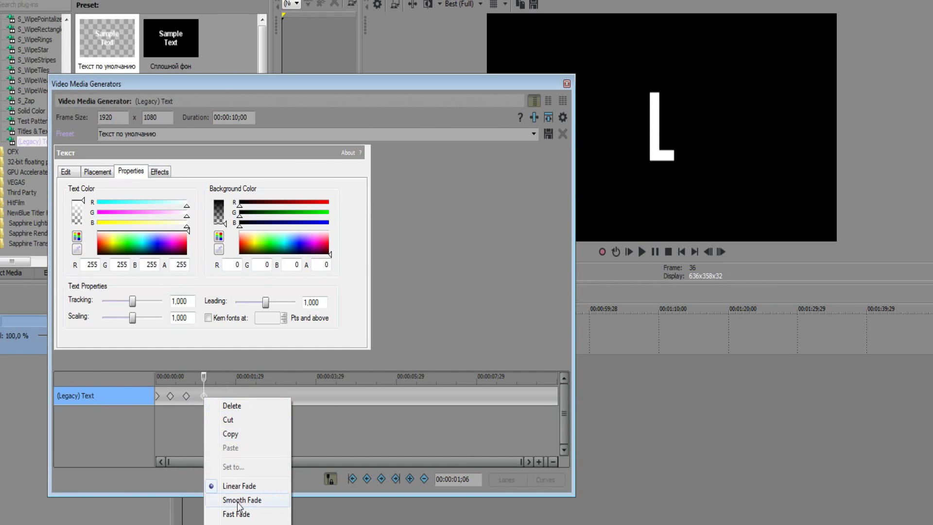
{"action": "left_click", "coordinate": [236, 511]}
{"action": "left_click", "coordinate": [186, 397]}
{"action": "right_click", "coordinate": [187, 397]}
{"action": "left_click", "coordinate": [217, 510]}
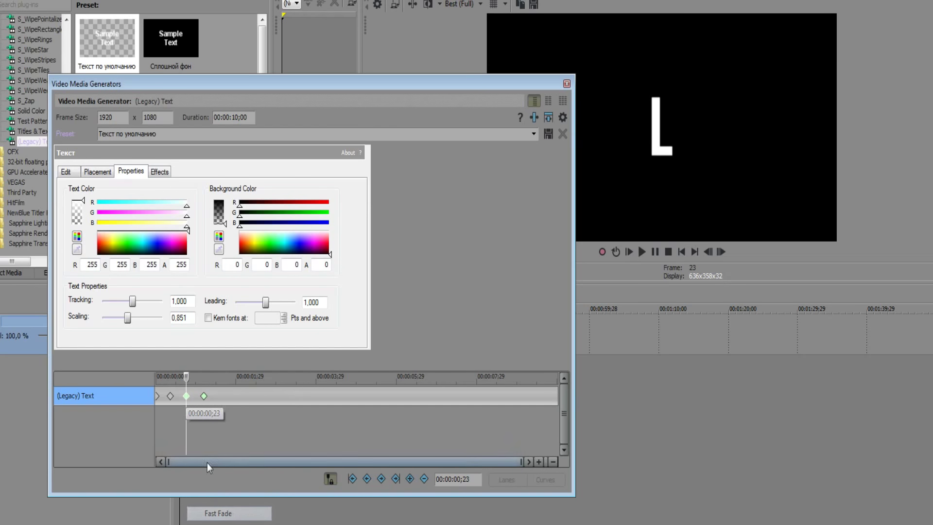
Step: Set the two earliest Scaling keyframes to Fast Fade, preview the animation and close the text generator
{"action": "left_click", "coordinate": [170, 396]}
{"action": "right_click", "coordinate": [171, 396]}
{"action": "left_click", "coordinate": [206, 510]}
{"action": "left_click", "coordinate": [159, 394]}
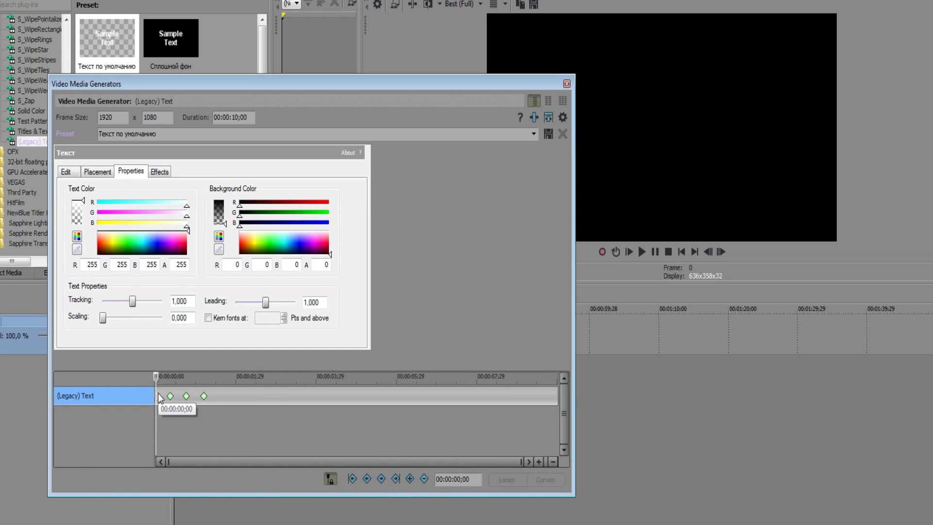
{"action": "right_click", "coordinate": [159, 393]}
{"action": "left_click", "coordinate": [191, 510]}
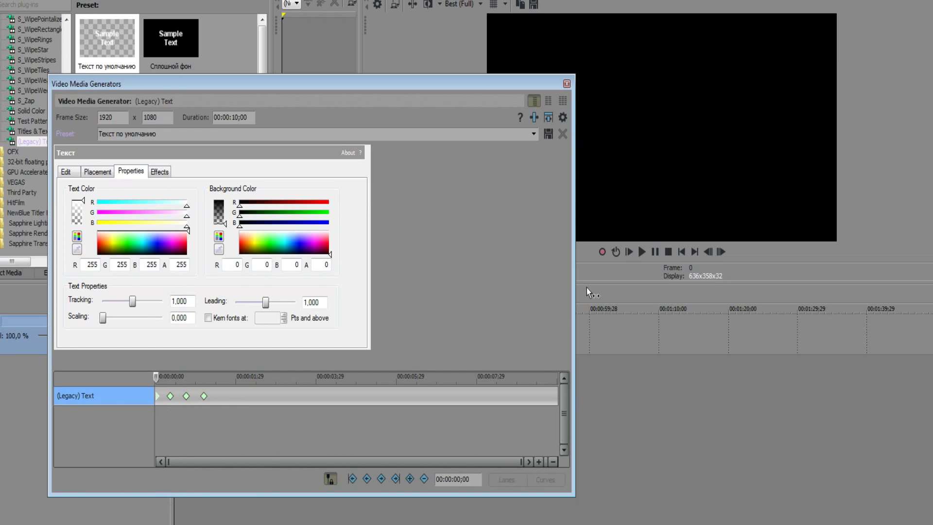
{"action": "left_click", "coordinate": [654, 251]}
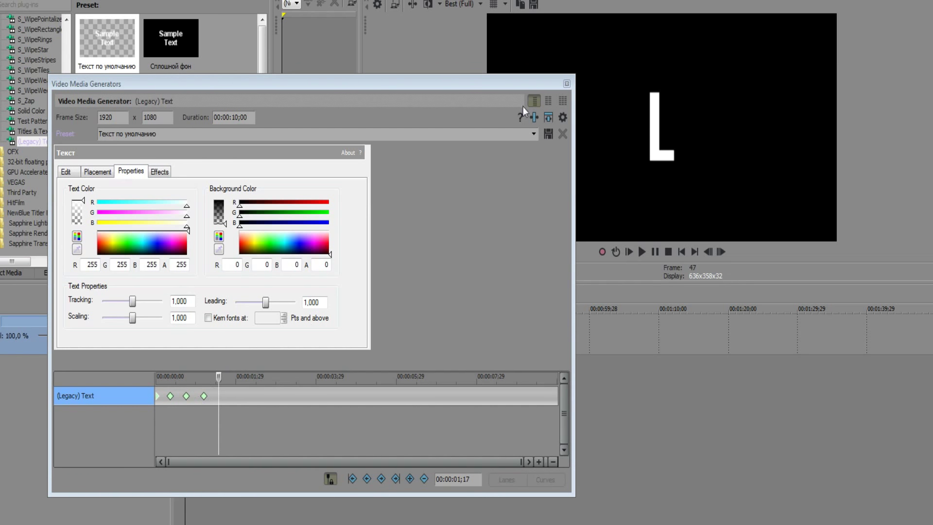
{"action": "left_click", "coordinate": [567, 83]}
Step: Insert a new video track and paste onto it a separate copy of the L text event
{"action": "right_click", "coordinate": [237, 338]}
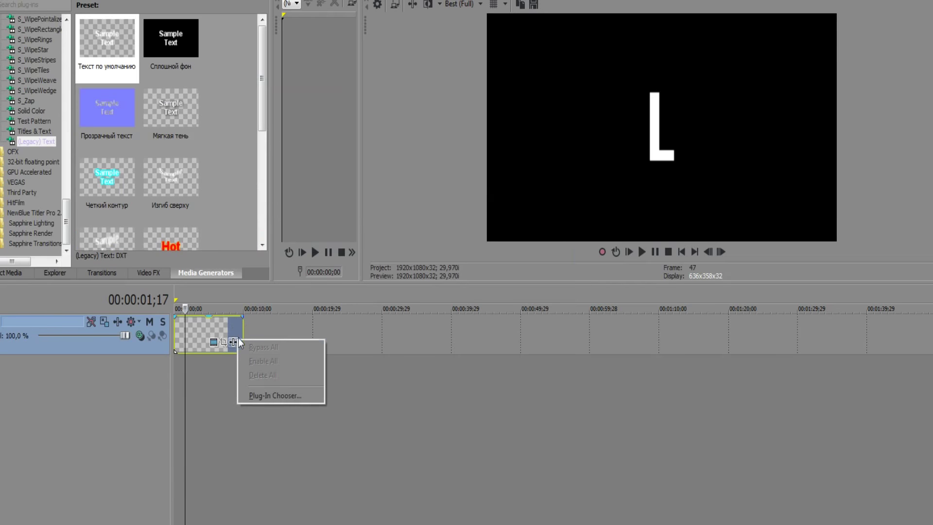
{"action": "right_click", "coordinate": [232, 328]}
{"action": "left_click", "coordinate": [255, 331]}
{"action": "right_click", "coordinate": [283, 335]}
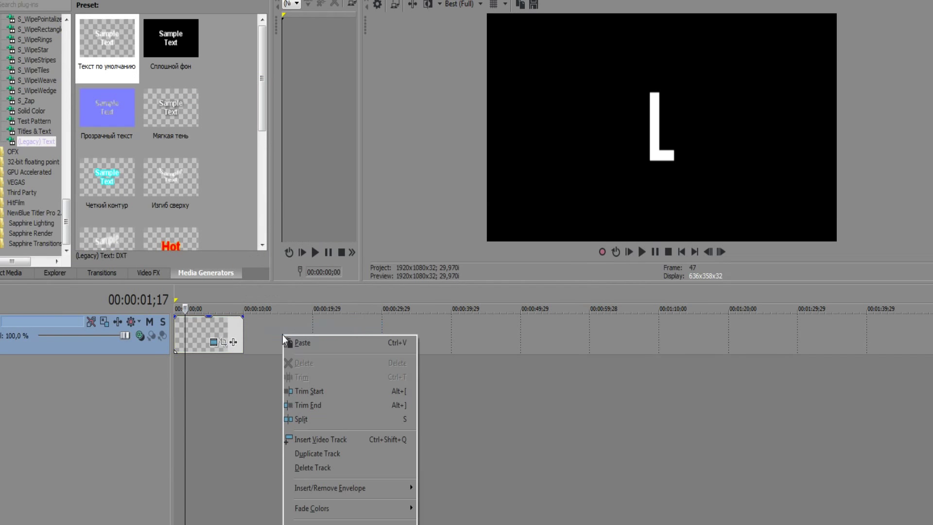
{"action": "left_click", "coordinate": [315, 439]}
{"action": "key", "text": "ctrl+v"}
{"action": "left_click", "coordinate": [559, 234]}
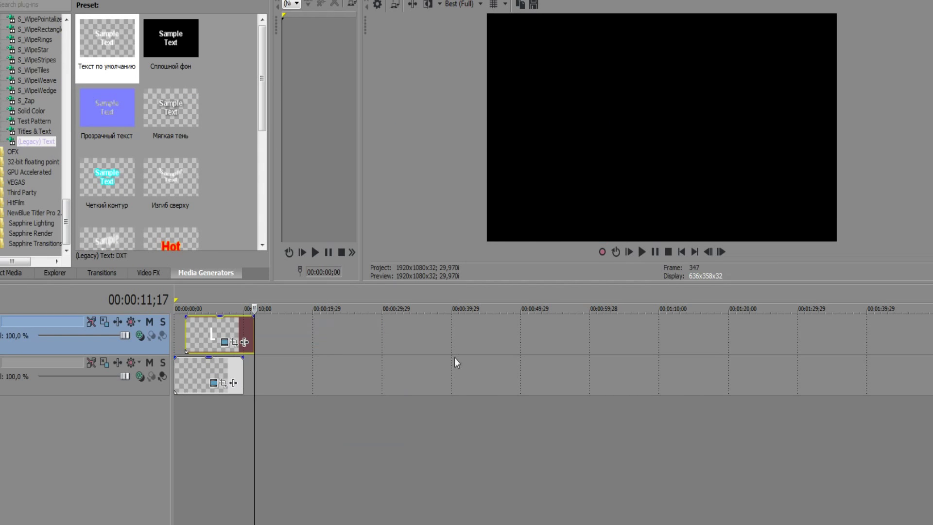
Step: Shift the copied L event on the upper track earlier so it starts at about 00:00:00;07
{"action": "scroll", "coordinate": [311, 355], "scroll_direction": "up", "scroll_amount": 3}
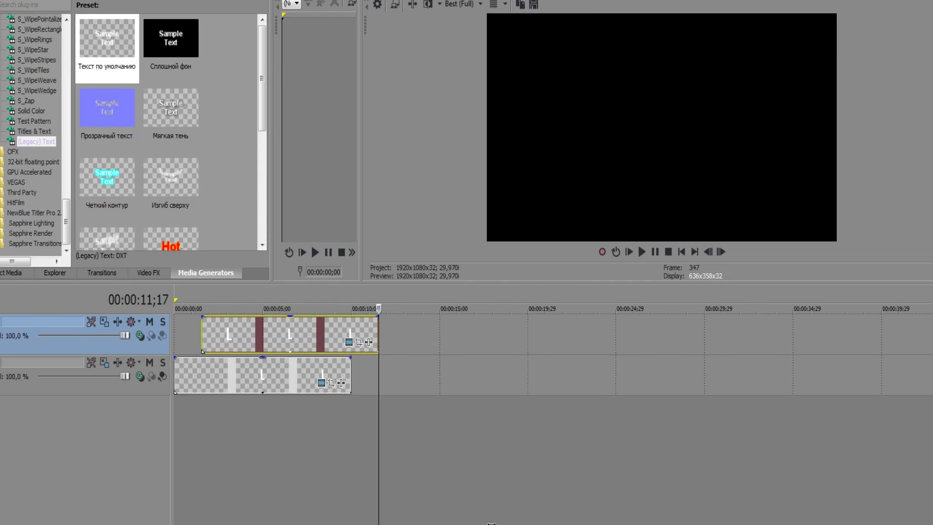
{"action": "left_click", "coordinate": [187, 377]}
{"action": "left_click_drag", "start_coordinate": [224, 336], "coordinate": [213, 336]}
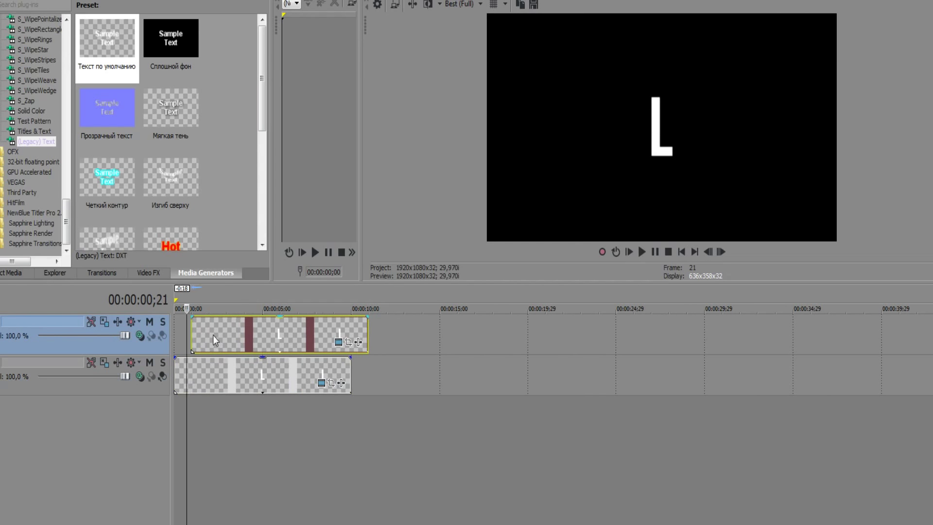
{"action": "left_click", "coordinate": [182, 365]}
{"action": "key", "text": "ctrl+Home"}
{"action": "left_click", "coordinate": [721, 252]}
{"action": "left_click", "coordinate": [721, 252]}
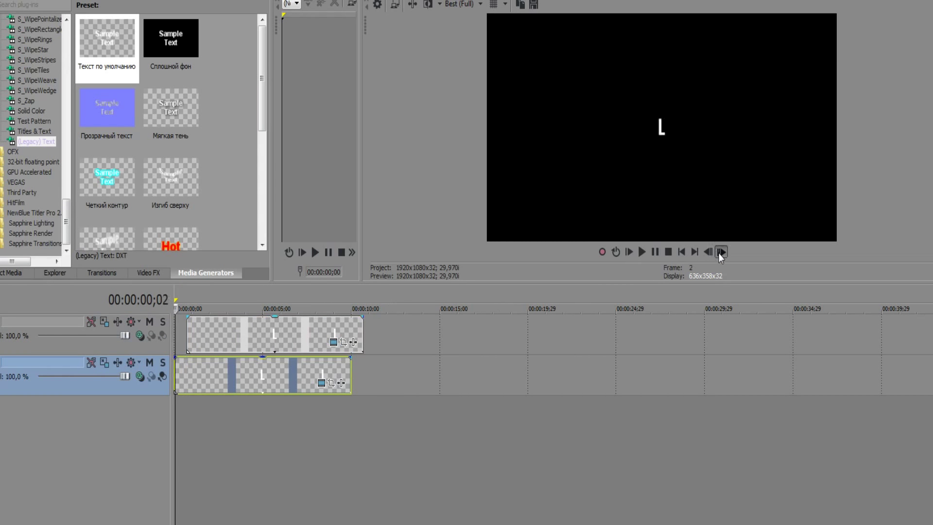
{"action": "left_click", "coordinate": [721, 252]}
{"action": "left_click", "coordinate": [721, 251]}
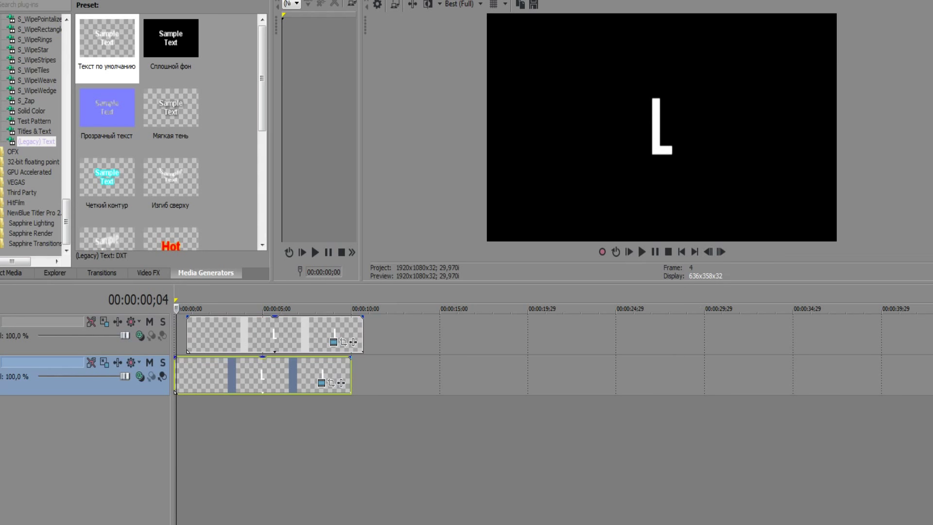
{"action": "scroll", "coordinate": [266, 389], "scroll_direction": "up", "scroll_amount": 5}
{"action": "left_click_drag", "start_coordinate": [251, 332], "coordinate": [209, 340]}
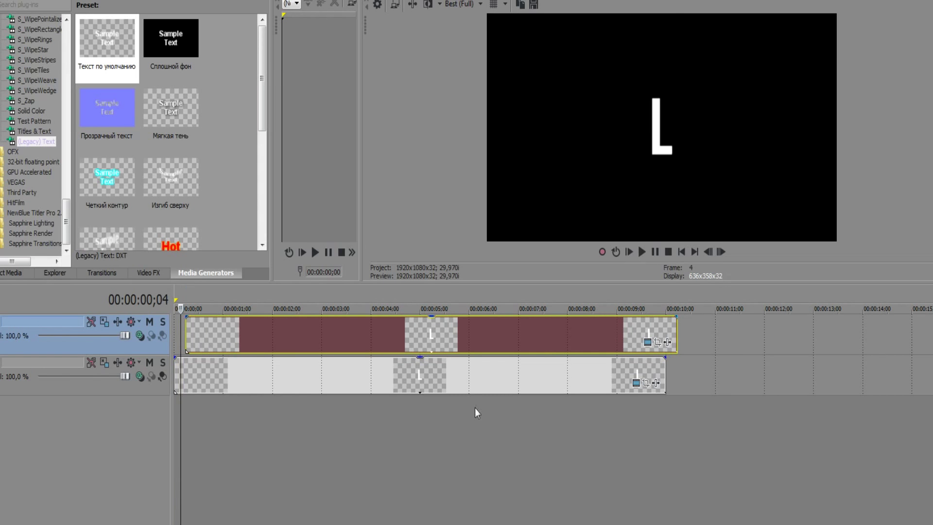
Step: Pan the lower L event horizontally to an X Center of 1 294,3 and cut its starting position keyframe
{"action": "left_click", "coordinate": [646, 384]}
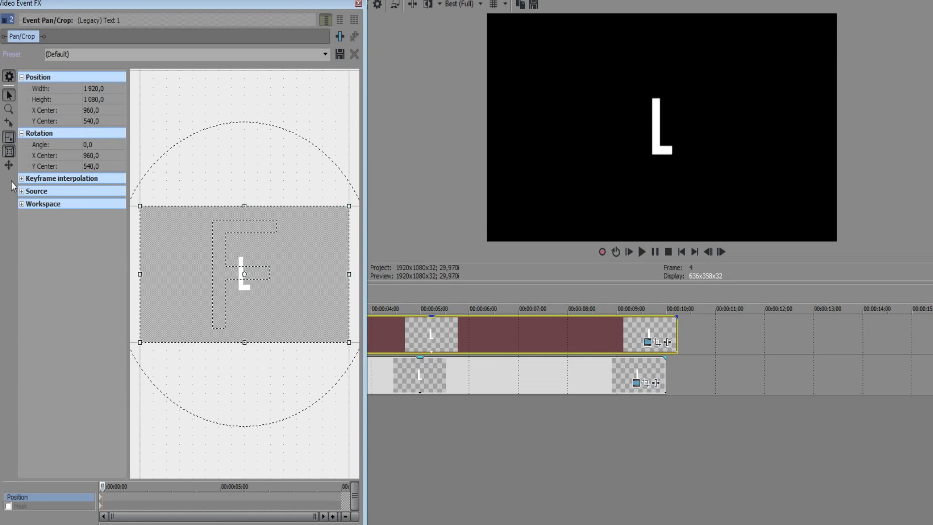
{"action": "left_click", "coordinate": [9, 166]}
{"action": "left_click_drag", "start_coordinate": [219, 271], "coordinate": [254, 280]}
{"action": "left_click", "coordinate": [103, 495]}
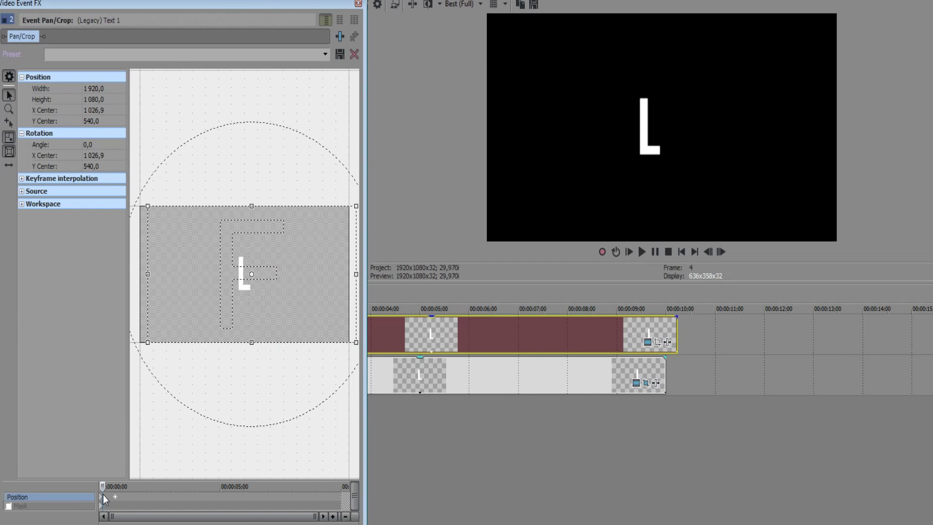
{"action": "right_click", "coordinate": [103, 495]}
{"action": "left_click", "coordinate": [141, 364]}
{"action": "right_click", "coordinate": [105, 490]}
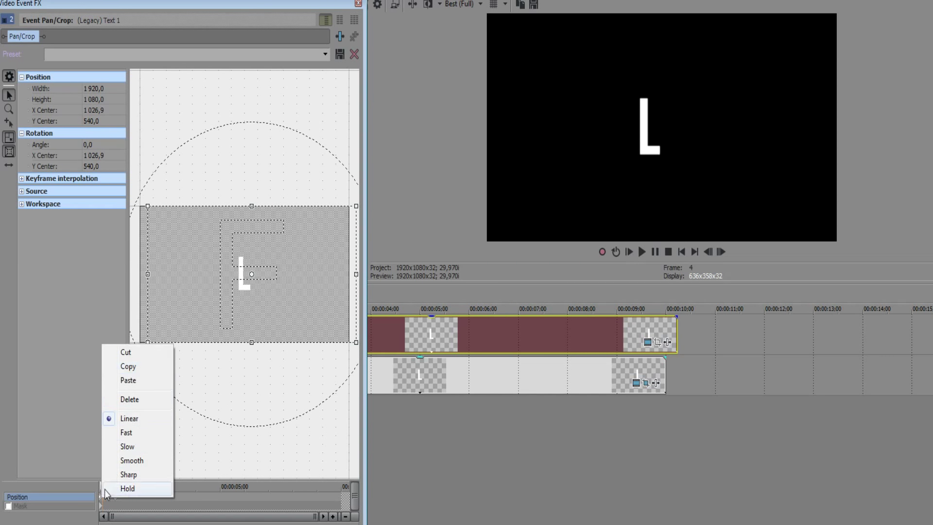
{"action": "left_click", "coordinate": [136, 358]}
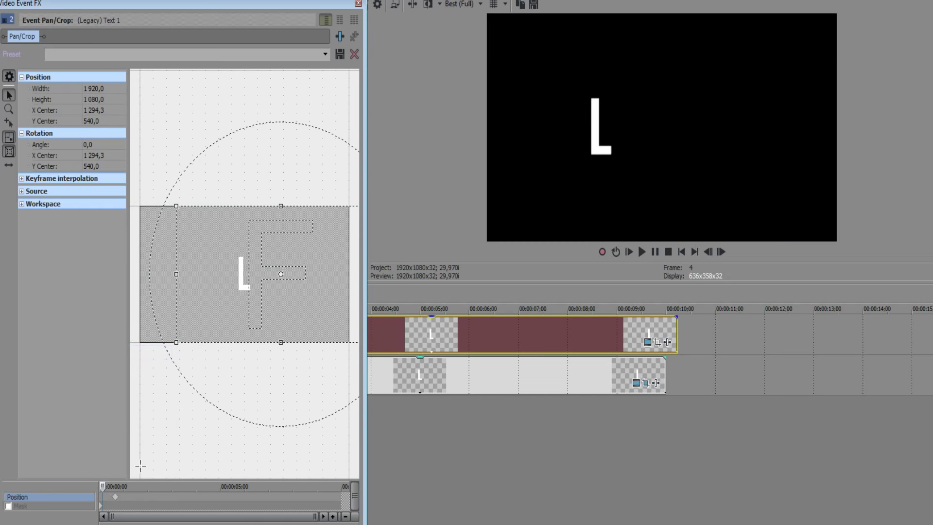
{"action": "left_click", "coordinate": [358, 4]}
Step: Pan the upper L event horizontally to an X Center of 1 076,5
{"action": "left_click", "coordinate": [648, 342]}
{"action": "left_click", "coordinate": [566, 82]}
{"action": "left_click", "coordinate": [199, 336]}
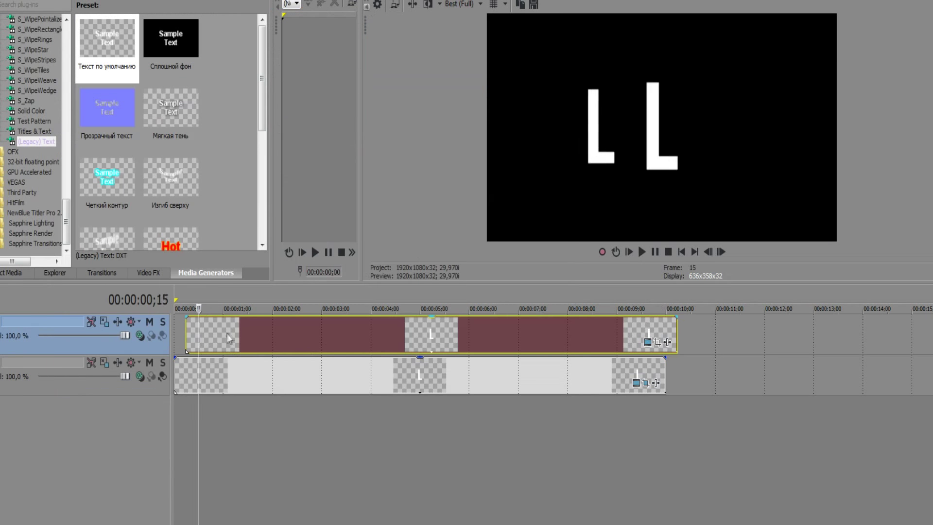
{"action": "left_click", "coordinate": [229, 337]}
{"action": "left_click", "coordinate": [657, 342]}
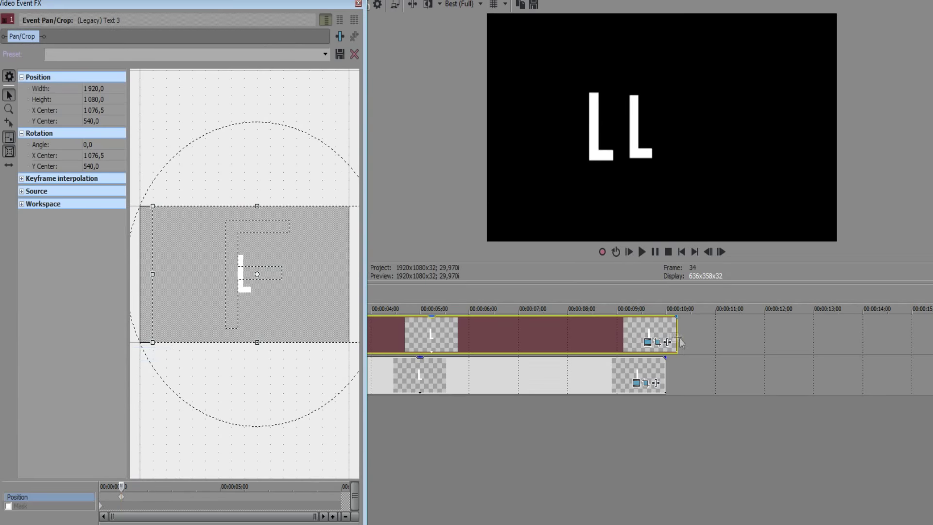
Step: Replace the upper event's letter with O at its text keyframes and close the editing windows
{"action": "left_click", "coordinate": [648, 341]}
{"action": "double_click", "coordinate": [232, 294]}
{"action": "type", "text": "0"}
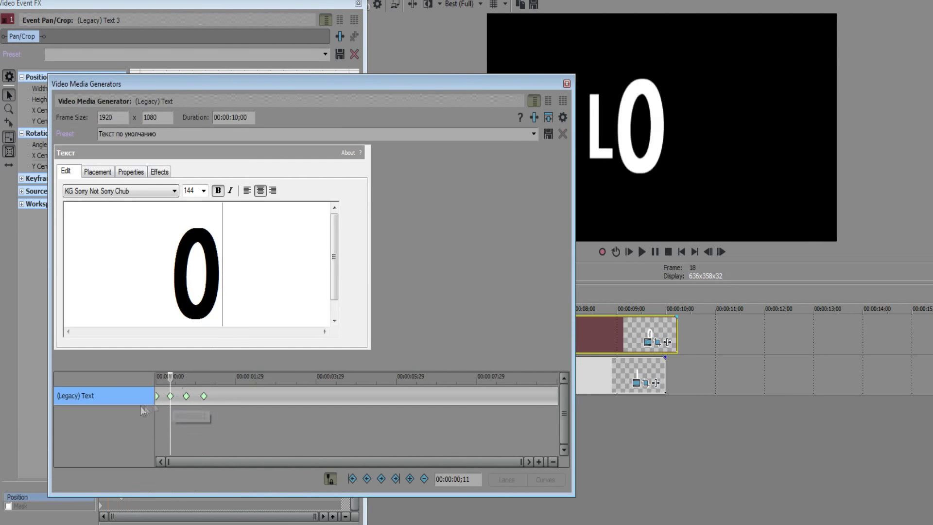
{"action": "left_click", "coordinate": [156, 396]}
{"action": "left_click", "coordinate": [567, 83]}
{"action": "left_click", "coordinate": [358, 4]}
Step: Insert a new top video track and paste onto it a separate copy of the O event
{"action": "right_click", "coordinate": [727, 336]}
{"action": "left_click", "coordinate": [759, 441]}
{"action": "right_click", "coordinate": [392, 392]}
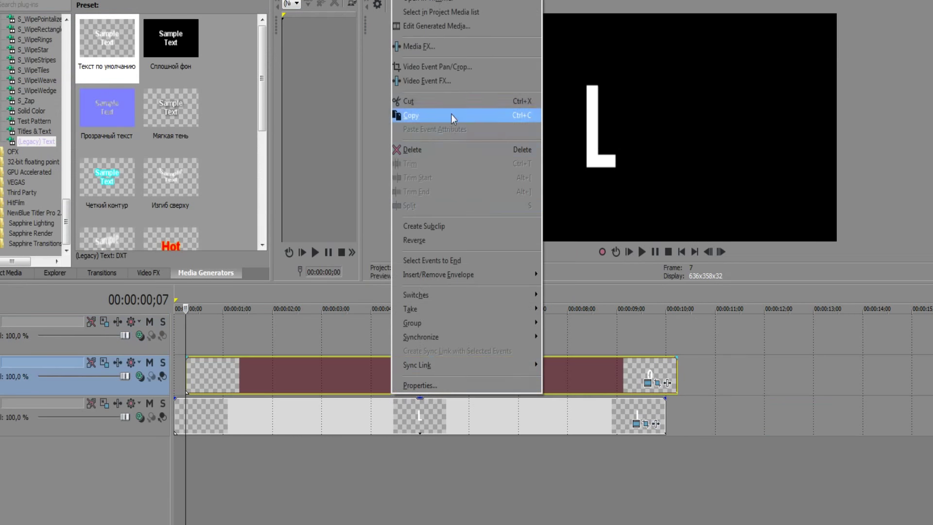
{"action": "left_click", "coordinate": [452, 116]}
{"action": "left_click", "coordinate": [202, 331]}
{"action": "right_click", "coordinate": [200, 331]}
{"action": "left_click", "coordinate": [224, 335]}
{"action": "left_click", "coordinate": [576, 228]}
Step: Stagger the two O events so the lower one starts at 00:00:00;05 and the upper one at 00:00:00;09
{"action": "left_click", "coordinate": [179, 374]}
{"action": "left_click", "coordinate": [721, 251]}
{"action": "left_click", "coordinate": [721, 251]}
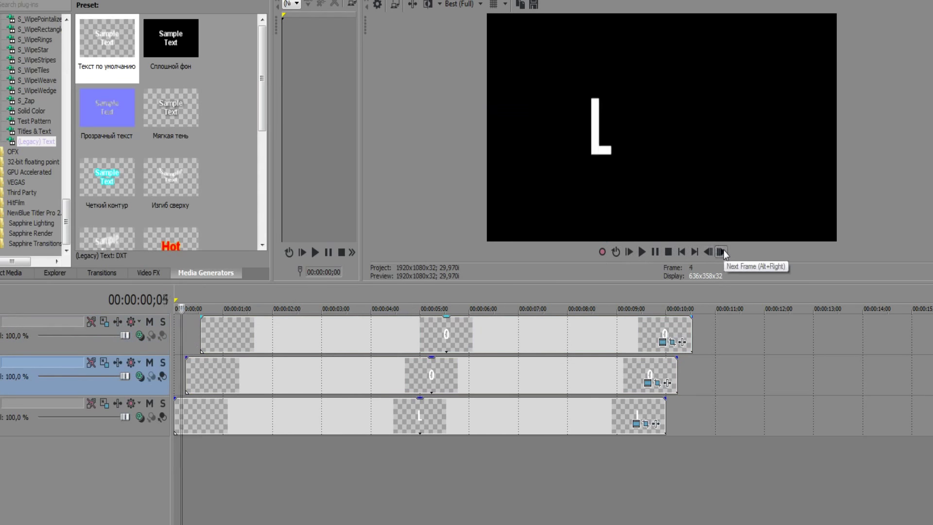
{"action": "left_click_drag", "start_coordinate": [267, 386], "coordinate": [264, 386]}
{"action": "left_click", "coordinate": [722, 252]}
{"action": "left_click", "coordinate": [721, 251]}
{"action": "left_click", "coordinate": [721, 252]}
{"action": "left_click", "coordinate": [721, 252]}
{"action": "left_click_drag", "start_coordinate": [208, 341], "coordinate": [196, 342]}
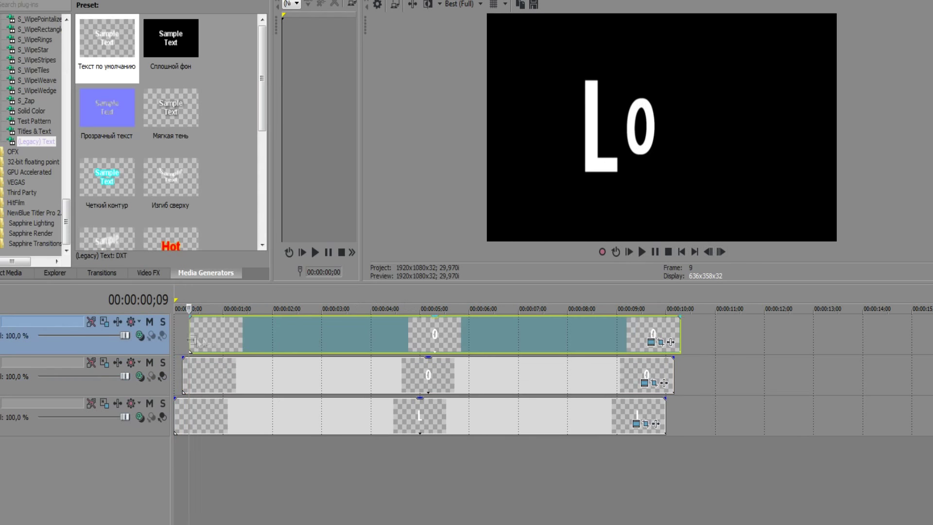
Step: Insert another video track on top and copy the upper O event with its start moved to 00:00:00;10
{"action": "right_click", "coordinate": [704, 326]}
{"action": "left_click", "coordinate": [737, 431]}
{"action": "key", "text": "Right"}
{"action": "mouse_move", "coordinate": [233, 380]}
{"action": "left_mouse_down"}
{"action": "mouse_move", "coordinate": [242, 382]}
{"action": "mouse_move", "coordinate": [235, 376]}
{"action": "left_mouse_up"}
{"action": "key", "text": "Right"}
{"action": "right_click", "coordinate": [240, 374]}
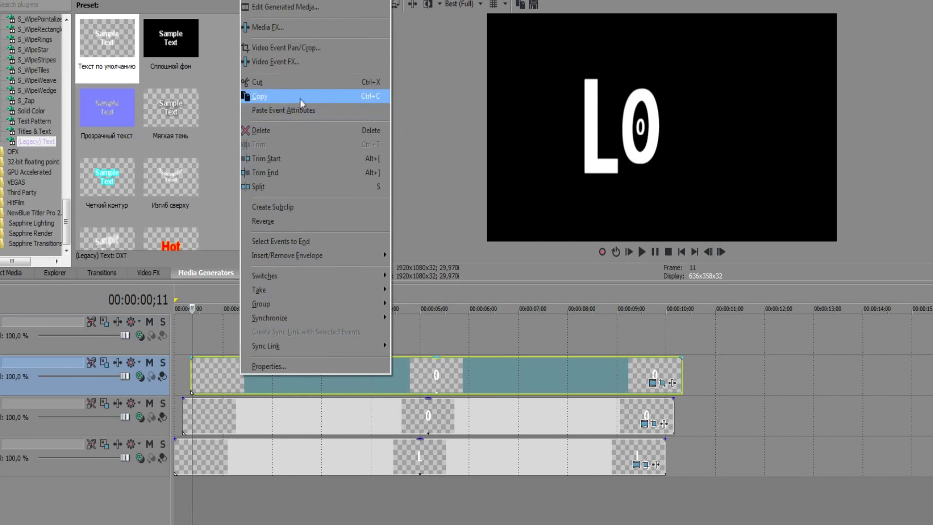
{"action": "left_click", "coordinate": [300, 99]}
Step: Replace the letter of the upper O event with V at its text keyframes
{"action": "left_click", "coordinate": [653, 383]}
{"action": "left_click", "coordinate": [170, 395]}
{"action": "left_click_drag", "start_coordinate": [170, 287], "coordinate": [220, 272]}
{"action": "type", "text": "V"}
{"action": "left_click", "coordinate": [186, 396]}
{"action": "type", "text": "V"}
{"action": "left_click", "coordinate": [204, 396]}
{"action": "type", "text": "V"}
{"action": "left_click", "coordinate": [567, 84]}
Step: Pan the V event to an X Center of 848,6 and cut its earlier position keyframe
{"action": "left_click", "coordinate": [662, 383]}
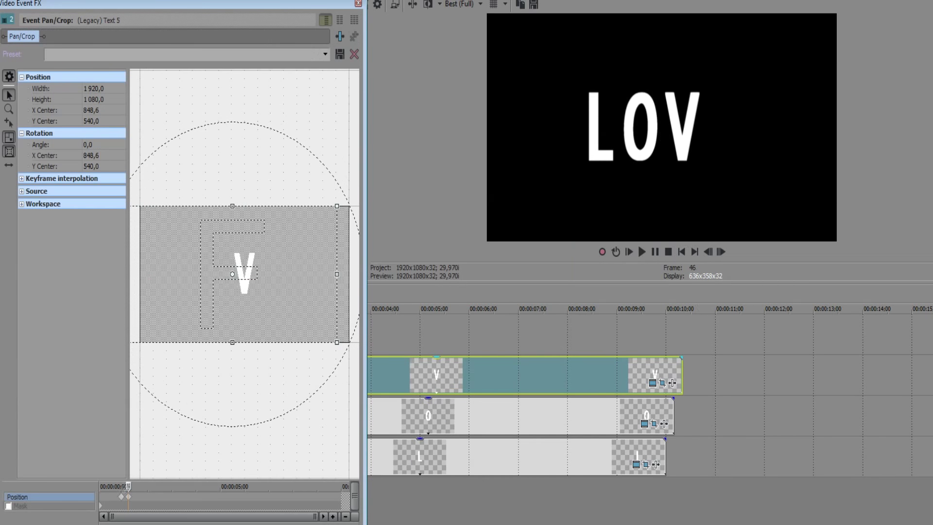
{"action": "right_click", "coordinate": [122, 496]}
{"action": "left_click", "coordinate": [157, 366]}
{"action": "left_click", "coordinate": [358, 3]}
Step: Paste a separate copy of the V event onto the empty top track at 00:00:00;15
{"action": "left_click", "coordinate": [192, 333]}
{"action": "left_click", "coordinate": [720, 252]}
{"action": "left_click", "coordinate": [720, 252]}
{"action": "left_click", "coordinate": [720, 252]}
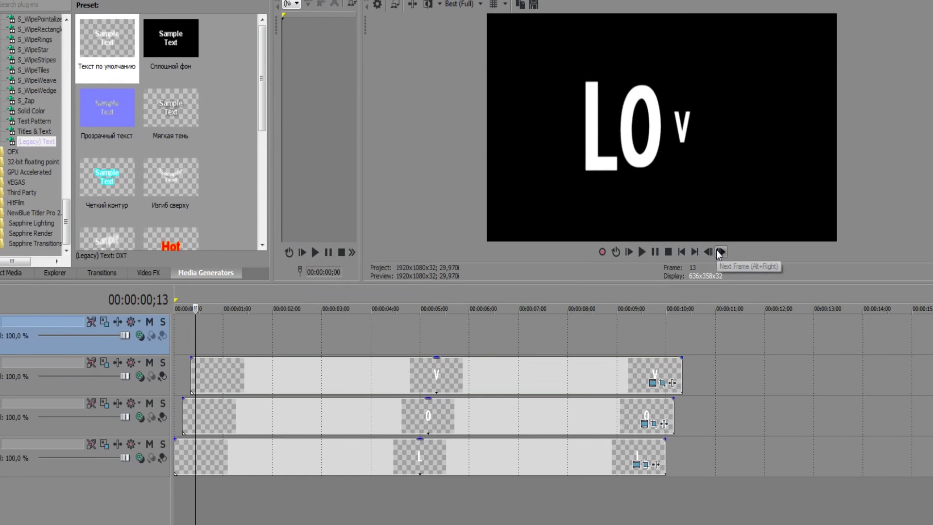
{"action": "double_click", "coordinate": [720, 252]}
{"action": "key", "text": "ctrl+v"}
{"action": "left_click", "coordinate": [577, 225]}
Step: Replace the top event's letter with E at all four text keyframes and close the generator
{"action": "left_click", "coordinate": [240, 335]}
{"action": "left_click", "coordinate": [661, 342]}
{"action": "left_click", "coordinate": [186, 396]}
{"action": "left_click_drag", "start_coordinate": [171, 282], "coordinate": [233, 289]}
{"action": "type", "text": "E"}
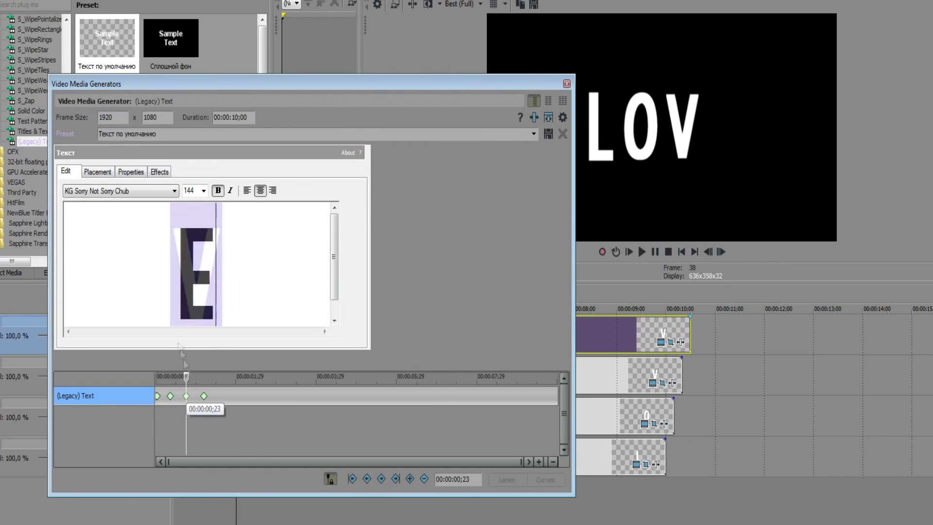
{"action": "left_click", "coordinate": [204, 396]}
{"action": "type", "text": "E"}
{"action": "left_click", "coordinate": [170, 395]}
{"action": "type", "text": "E"}
{"action": "left_click", "coordinate": [157, 396]}
{"action": "type", "text": "E"}
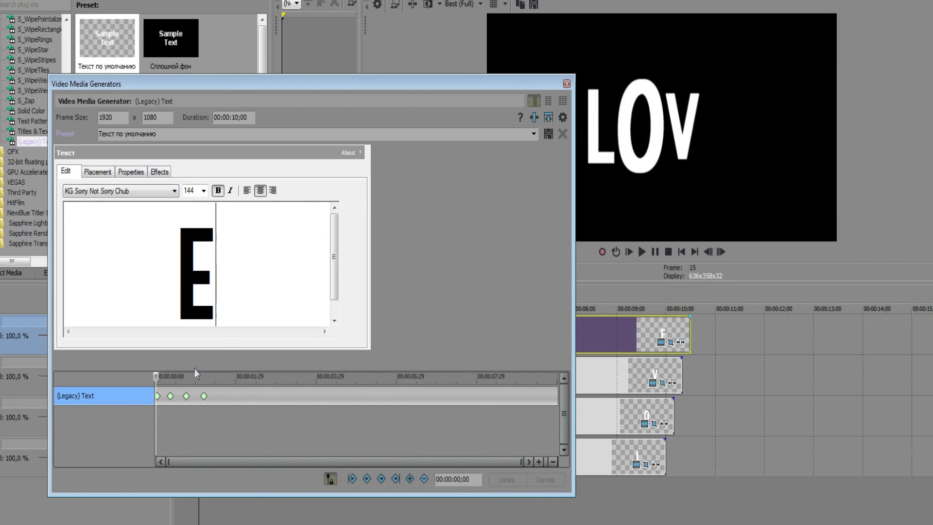
{"action": "left_click", "coordinate": [567, 84]}
Step: Pan the E event to an X Center of 630,8 and cut its earlier position keyframe
{"action": "left_click", "coordinate": [290, 334]}
{"action": "left_click", "coordinate": [671, 342]}
{"action": "left_click_drag", "start_coordinate": [264, 269], "coordinate": [255, 269]}
{"action": "right_click", "coordinate": [129, 497]}
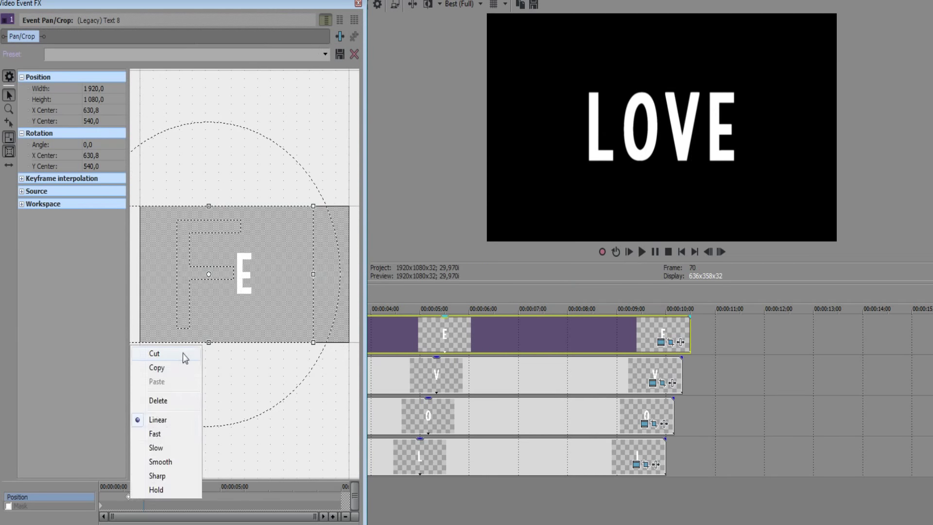
{"action": "left_click", "coordinate": [184, 354]}
{"action": "left_click", "coordinate": [359, 4]}
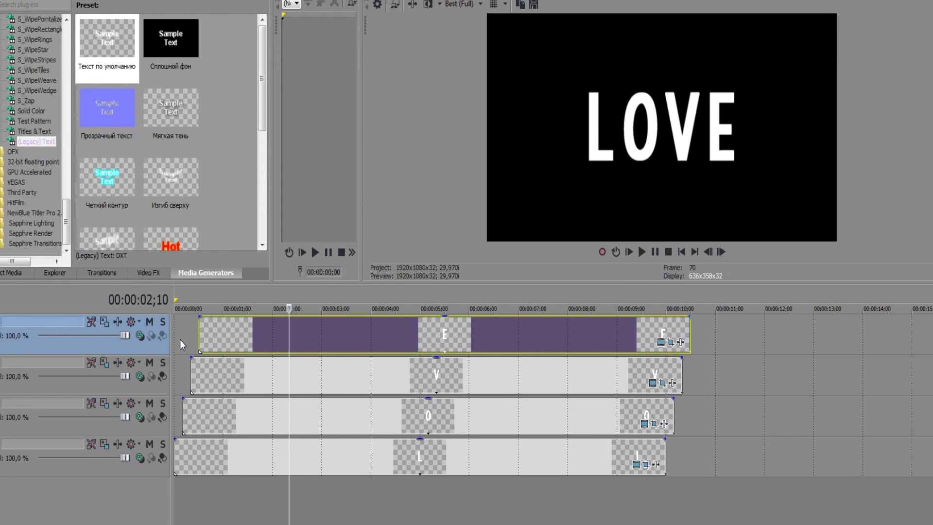
Step: Play the LOVE animation several times from the start of the timeline
{"action": "left_click", "coordinate": [176, 331]}
{"action": "left_click", "coordinate": [654, 255]}
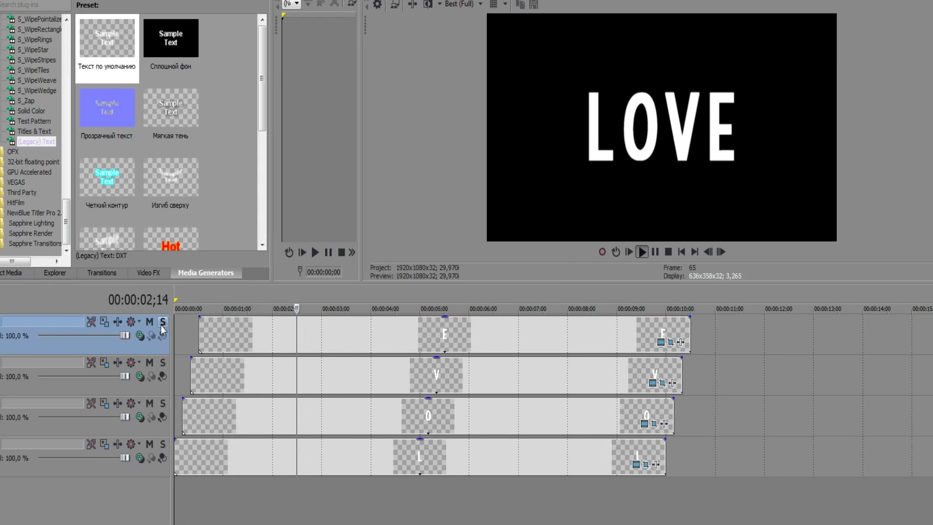
{"action": "left_click", "coordinate": [178, 296]}
{"action": "left_click", "coordinate": [177, 296]}
{"action": "left_click", "coordinate": [177, 297]}
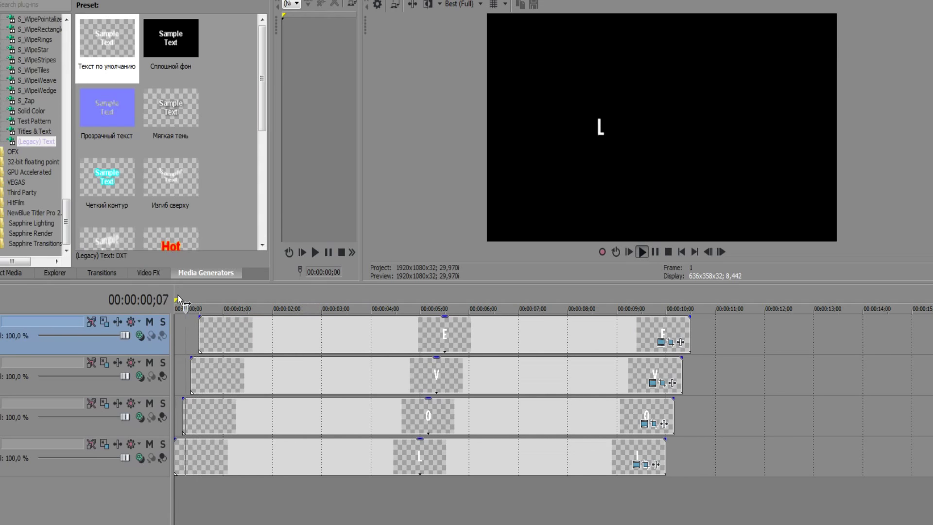
{"action": "left_click", "coordinate": [178, 295]}
Step: Set the preview quality to Draft (Quarter) and replay the LOVE animation from the start
{"action": "left_click", "coordinate": [463, 8]}
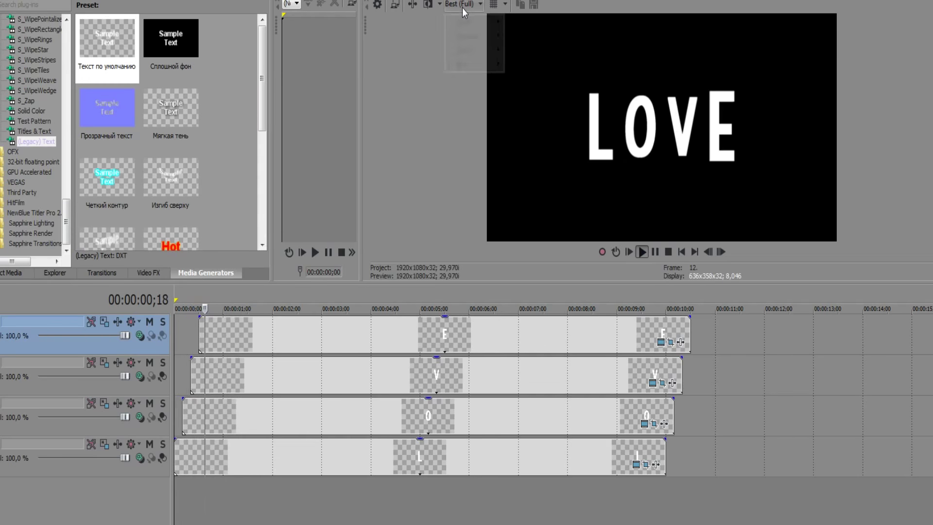
{"action": "mouse_move", "coordinate": [467, 64]}
{"action": "left_click", "coordinate": [522, 63]}
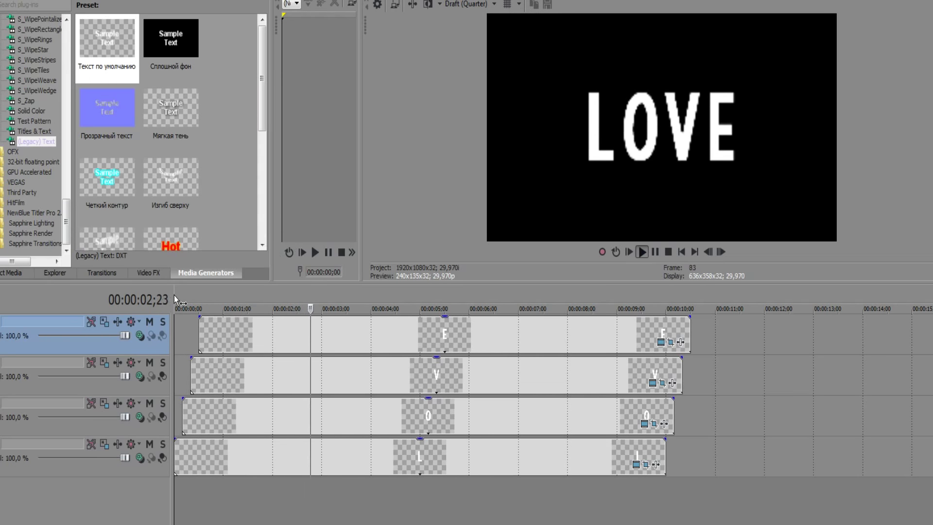
{"action": "left_click", "coordinate": [174, 296]}
{"action": "left_click", "coordinate": [174, 295]}
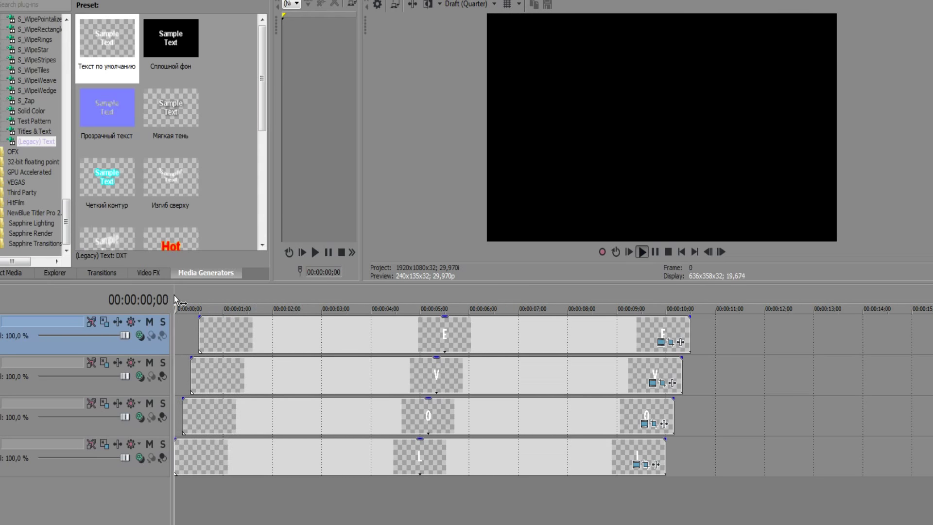
Step: Examine the E event's first text keyframes at a closer timescale and close its generator
{"action": "left_click", "coordinate": [174, 296]}
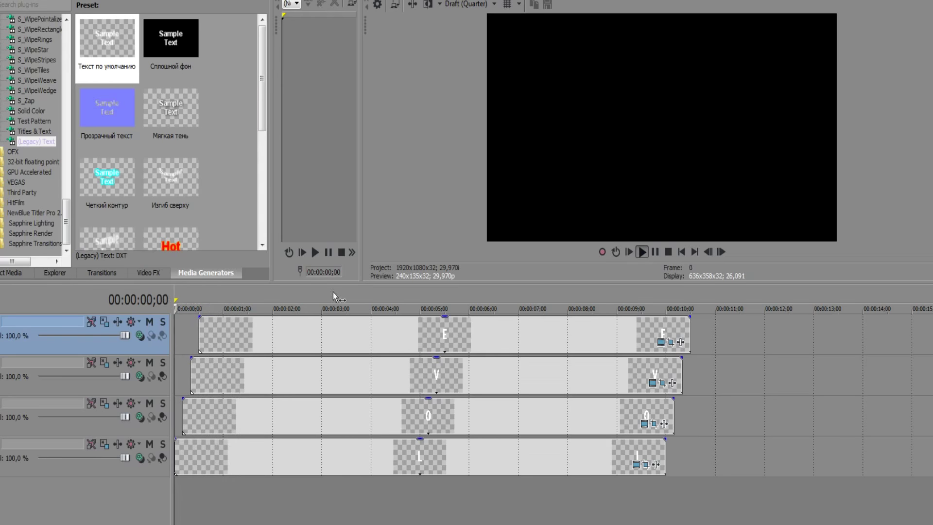
{"action": "left_click", "coordinate": [661, 342]}
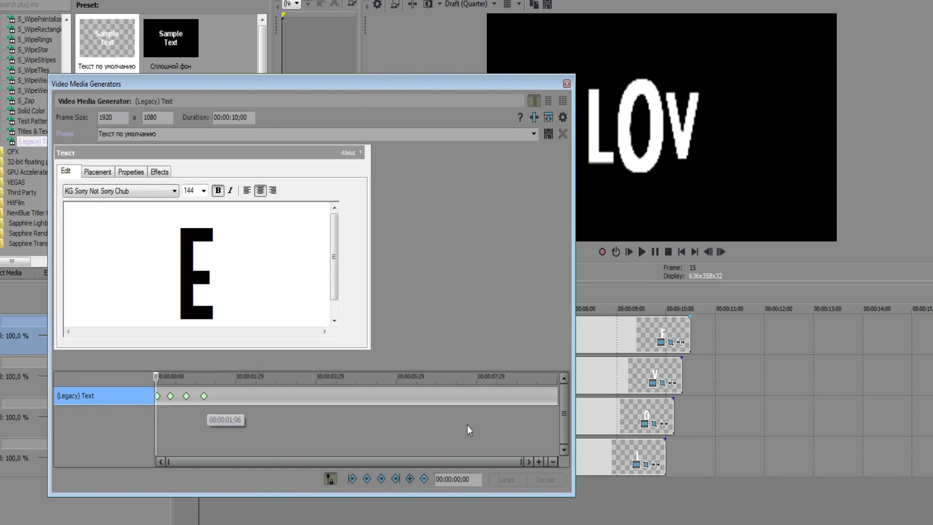
{"action": "left_click_drag", "start_coordinate": [521, 462], "coordinate": [185, 458]}
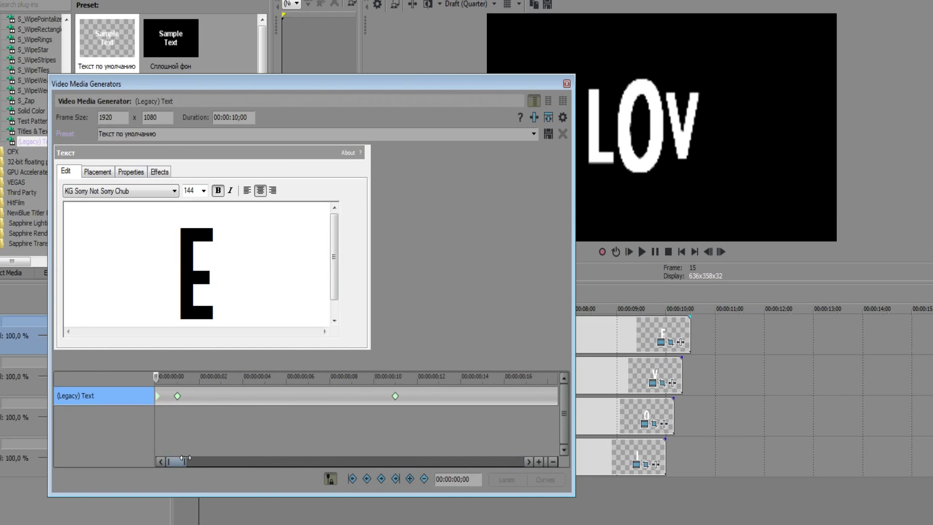
{"action": "left_click", "coordinate": [178, 396]}
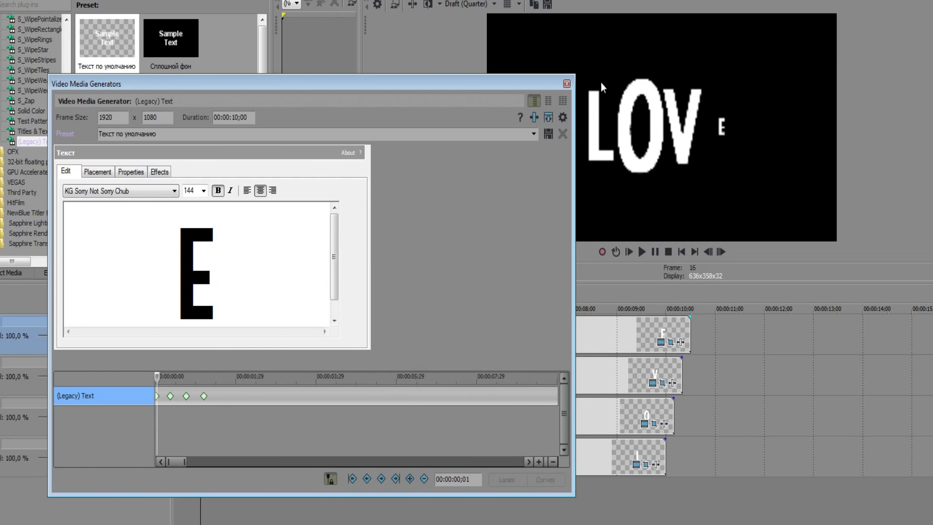
{"action": "left_click", "coordinate": [567, 83]}
Step: Play the LOVE animation from the start of the timeline and pause it once the whole word has formed
{"action": "left_click", "coordinate": [177, 349]}
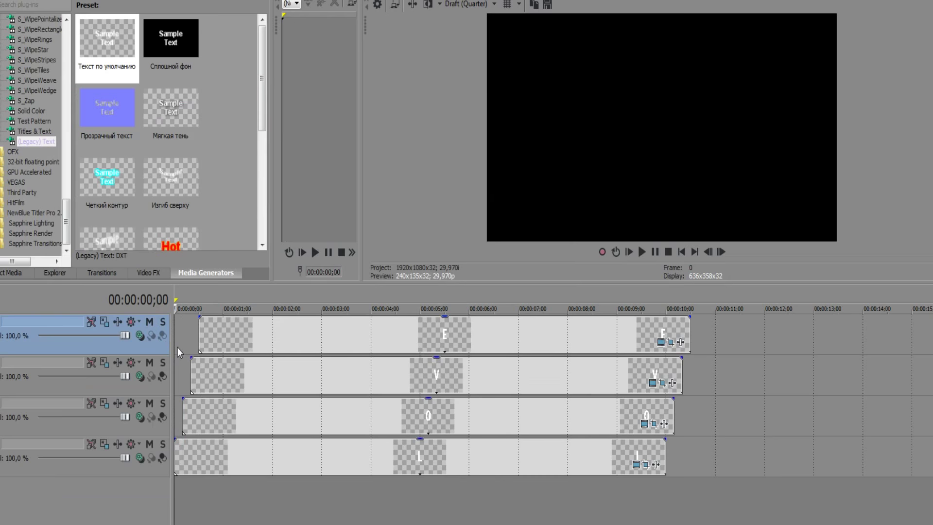
{"action": "left_click", "coordinate": [643, 251]}
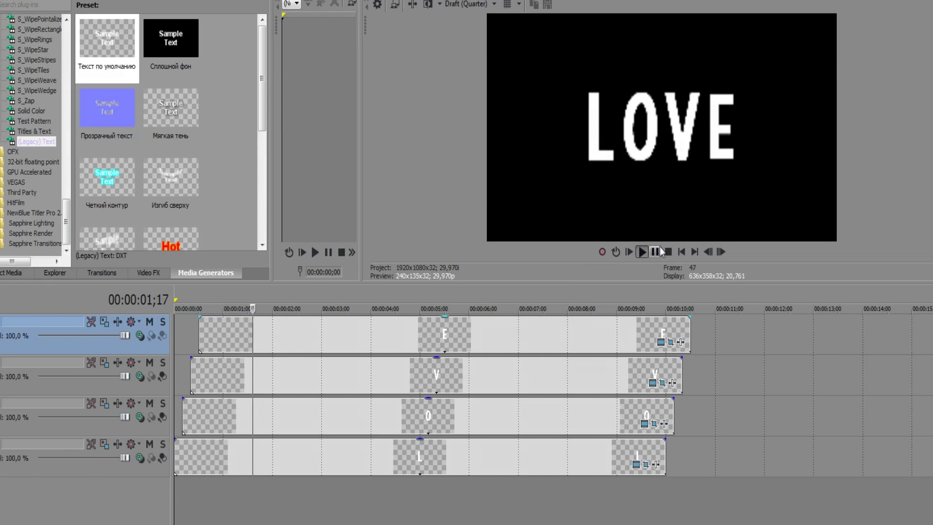
{"action": "left_click", "coordinate": [657, 250]}
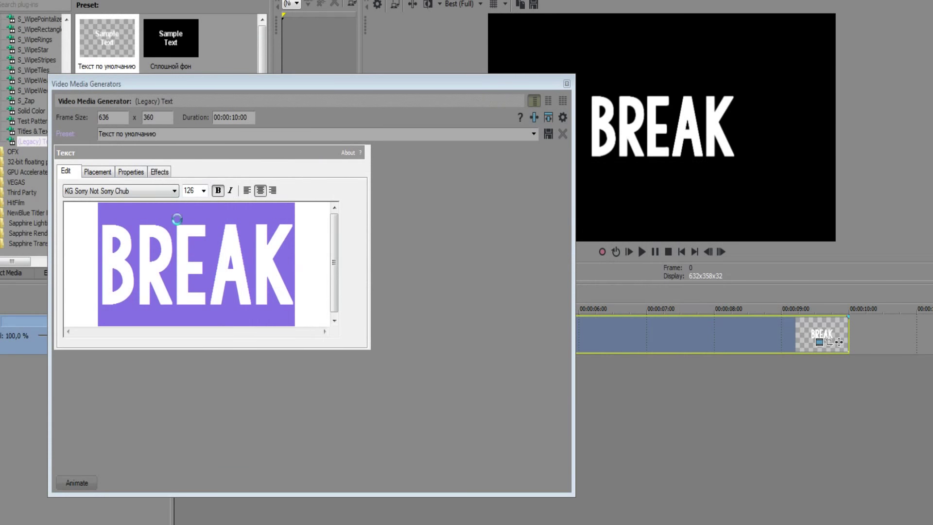
Step: Animate the BREAK text's tracking with keyframes of 0,000 at the start, 1,481 at 00:00:00:10 and 1,277 at 00:00:00:19
{"action": "left_click", "coordinate": [130, 172]}
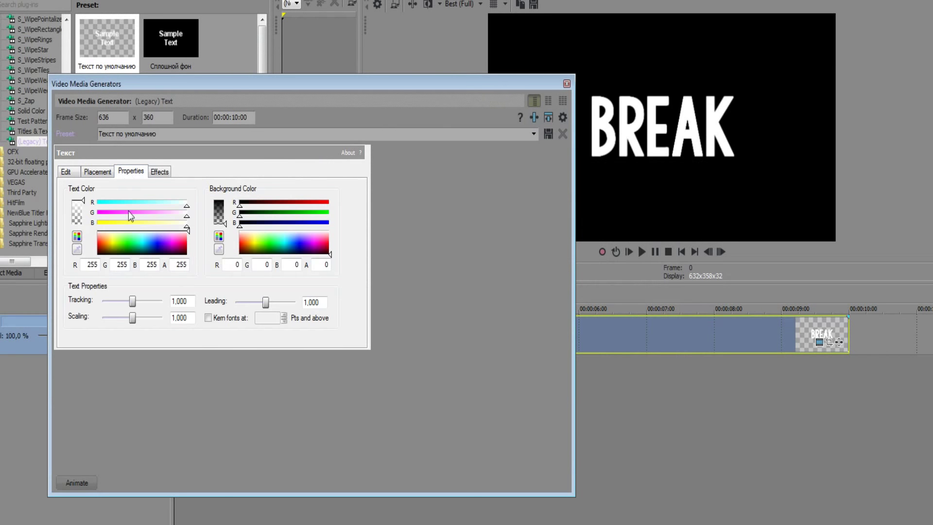
{"action": "left_click", "coordinate": [80, 482]}
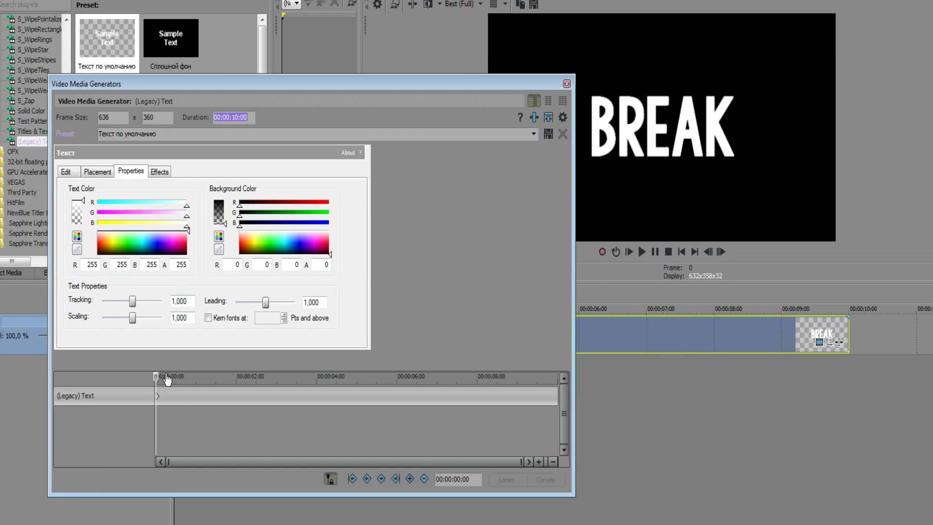
{"action": "mouse_move", "coordinate": [133, 305]}
{"action": "left_mouse_down"}
{"action": "mouse_move", "coordinate": [95, 303]}
{"action": "mouse_move", "coordinate": [146, 306]}
{"action": "left_mouse_up"}
{"action": "left_click", "coordinate": [170, 398]}
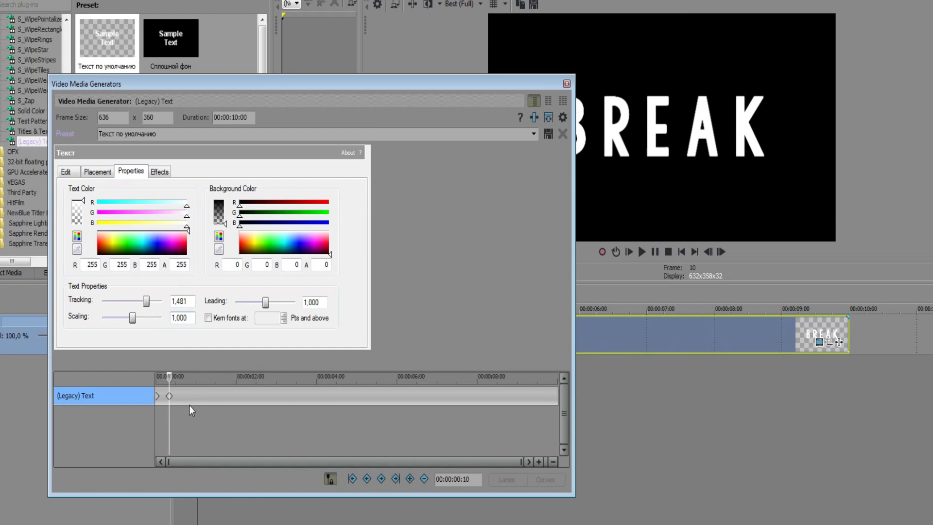
{"action": "left_click", "coordinate": [181, 396]}
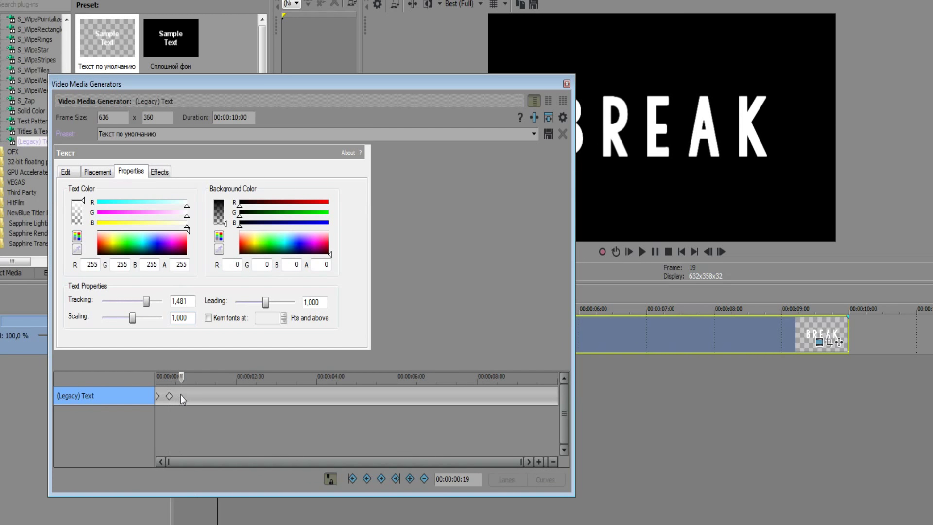
{"action": "left_click_drag", "start_coordinate": [148, 305], "coordinate": [142, 306]}
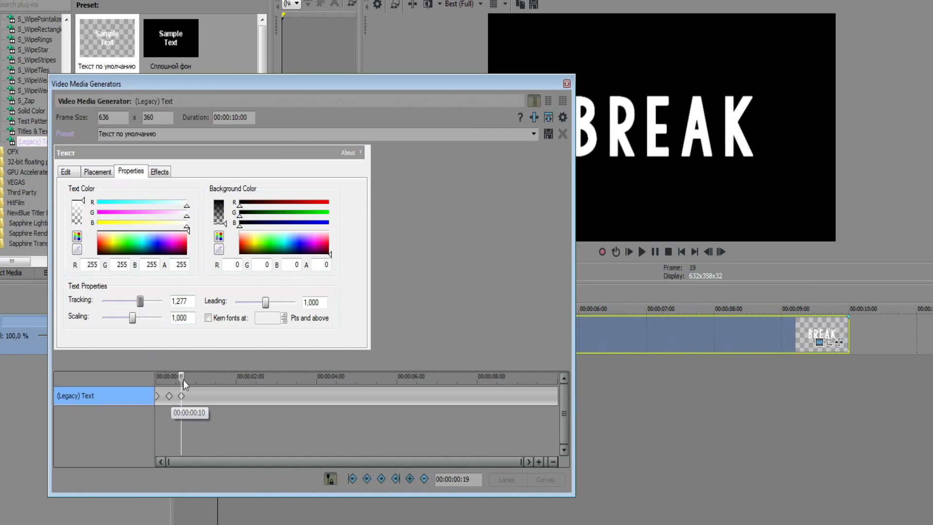
Step: Add tracking keyframes of 1,574 at 00:00:01:03 and 0,000 at 00:00:01:15
{"action": "left_click_drag", "start_coordinate": [180, 378], "coordinate": [201, 382]}
{"action": "left_click_drag", "start_coordinate": [143, 304], "coordinate": [148, 303]}
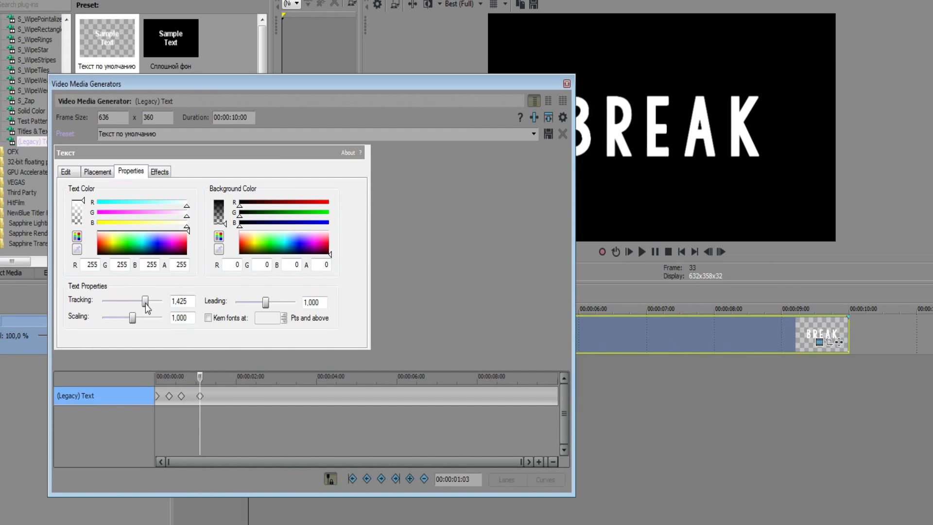
{"action": "left_click_drag", "start_coordinate": [199, 380], "coordinate": [216, 377]}
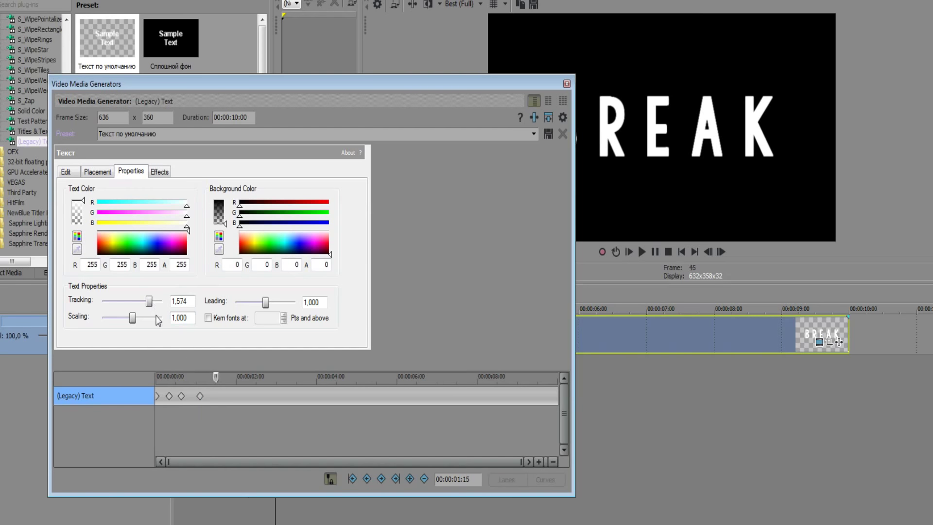
{"action": "left_click_drag", "start_coordinate": [150, 301], "coordinate": [1, 302]}
{"action": "left_click_drag", "start_coordinate": [229, 453], "coordinate": [91, 392]}
Step: Set the text keyframes at 00:00:00:10, 00:00:00:19, 00:00:01:03 and 00:00:01:15 to Fast Fade
{"action": "left_click", "coordinate": [183, 398]}
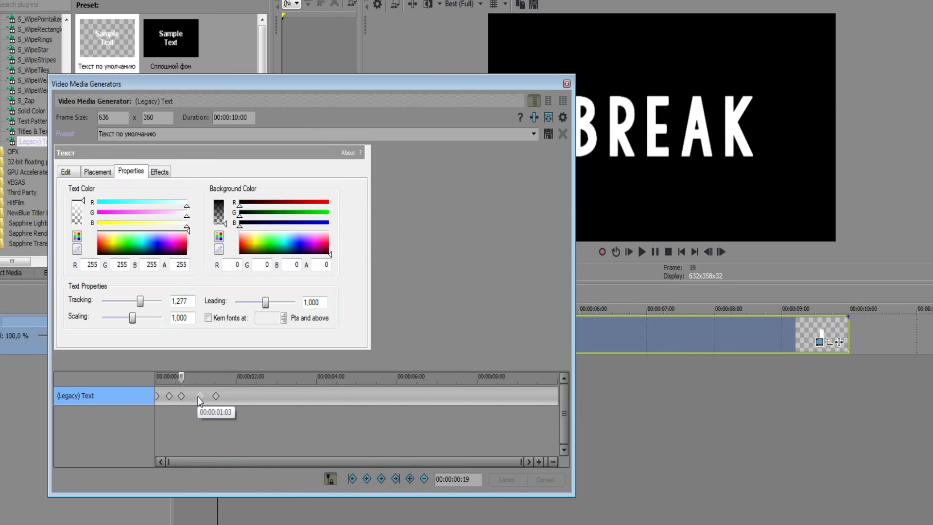
{"action": "right_click", "coordinate": [200, 396]}
{"action": "left_click", "coordinate": [222, 511]}
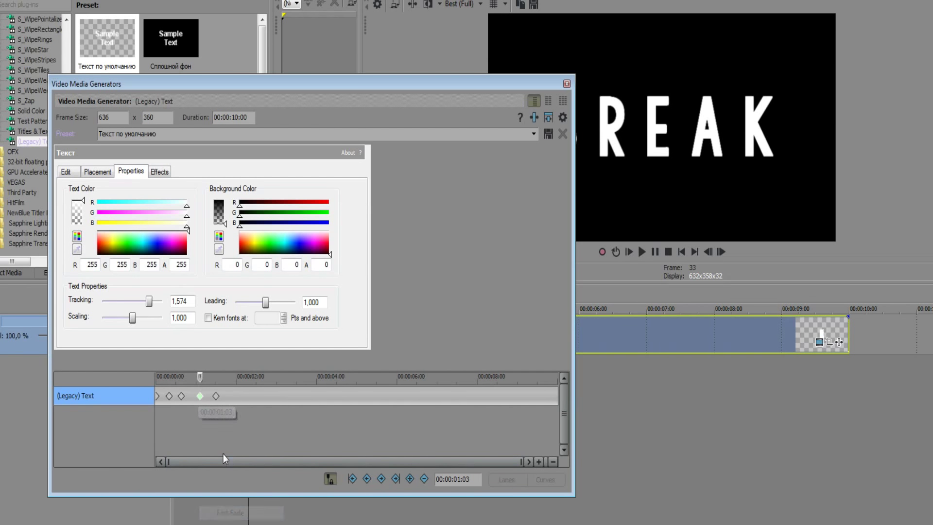
{"action": "right_click", "coordinate": [217, 396]}
{"action": "left_click", "coordinate": [251, 514]}
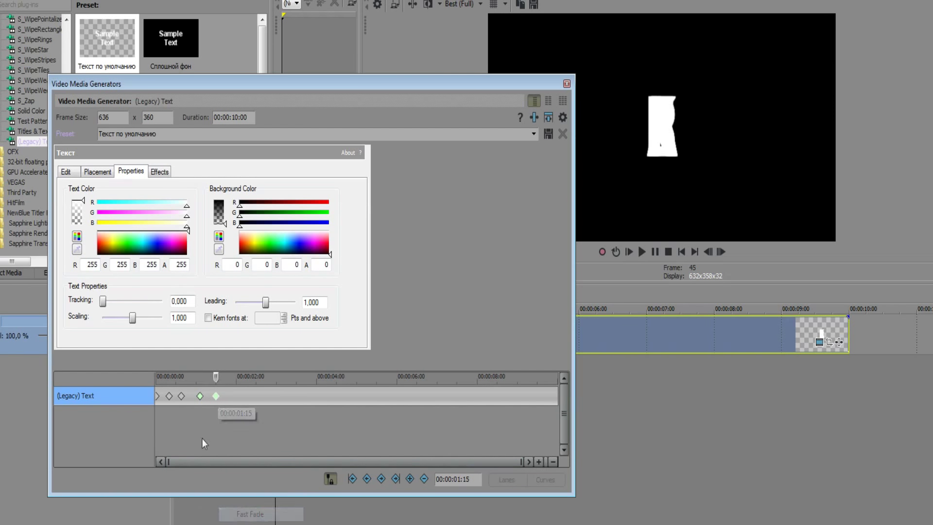
{"action": "right_click", "coordinate": [181, 397]}
{"action": "left_click", "coordinate": [210, 513]}
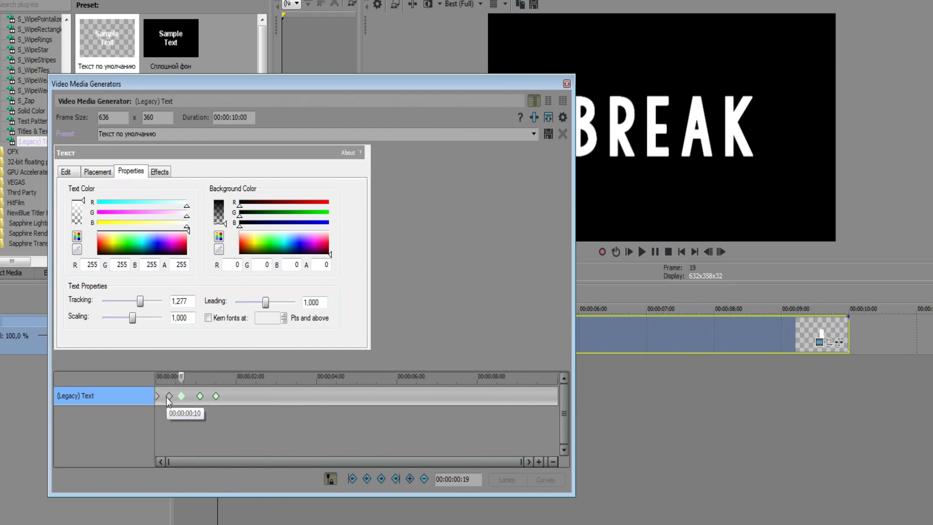
{"action": "left_click", "coordinate": [169, 396]}
{"action": "right_click", "coordinate": [169, 396]}
{"action": "left_click", "coordinate": [197, 512]}
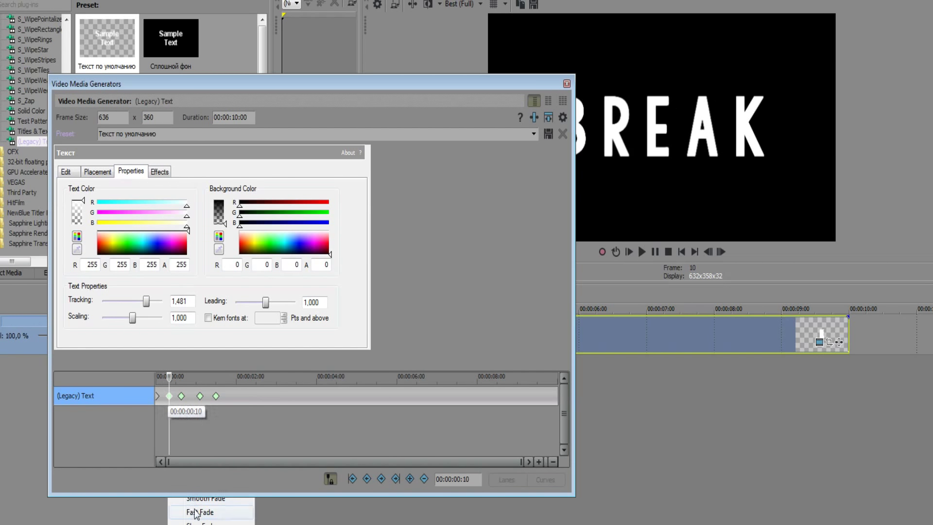
Step: Close the text generator and play the BREAK animation from the start
{"action": "left_click", "coordinate": [566, 84]}
{"action": "left_click", "coordinate": [177, 363]}
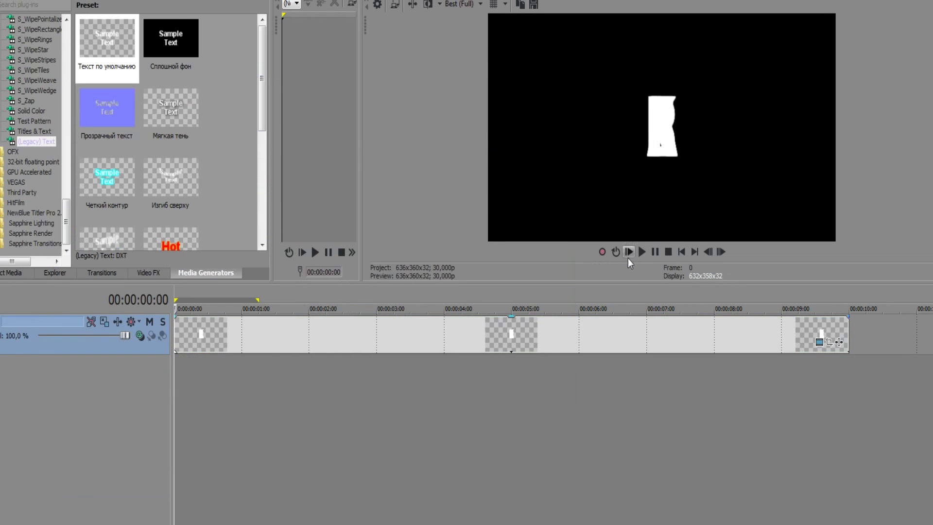
{"action": "left_click", "coordinate": [642, 251]}
{"action": "left_click", "coordinate": [653, 252]}
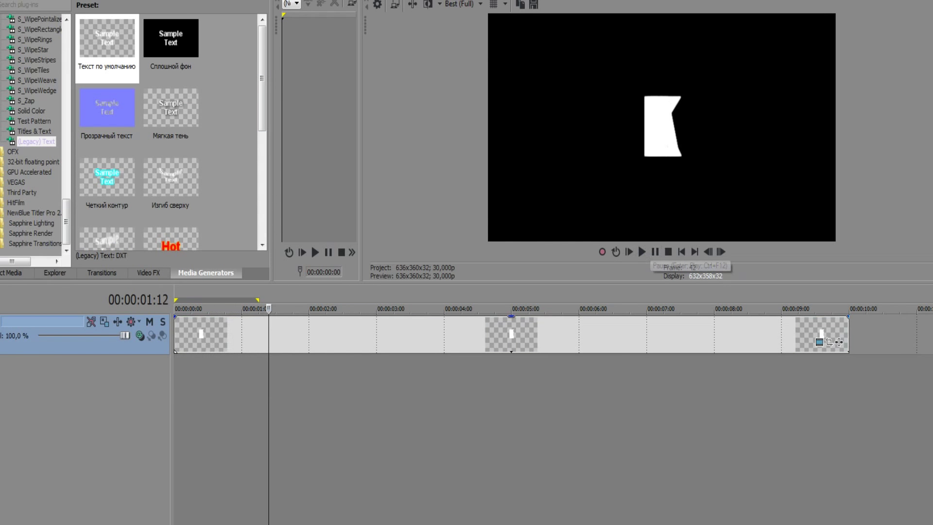
Step: Reopen the BREAK generator, shift the four keyframes after the start earlier with the last at 00:00:01:02, and replay the animation
{"action": "left_click", "coordinate": [819, 342]}
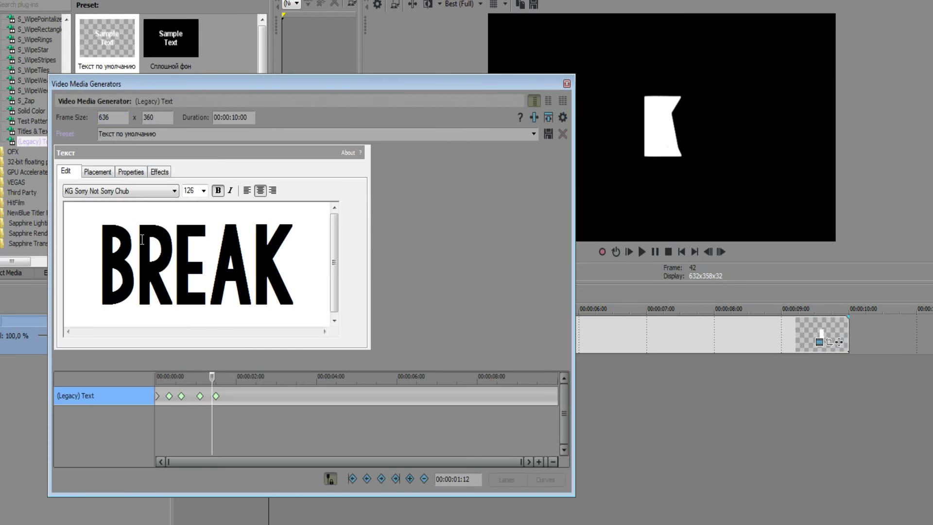
{"action": "scroll", "coordinate": [196, 398], "scroll_direction": "up", "scroll_amount": 3}
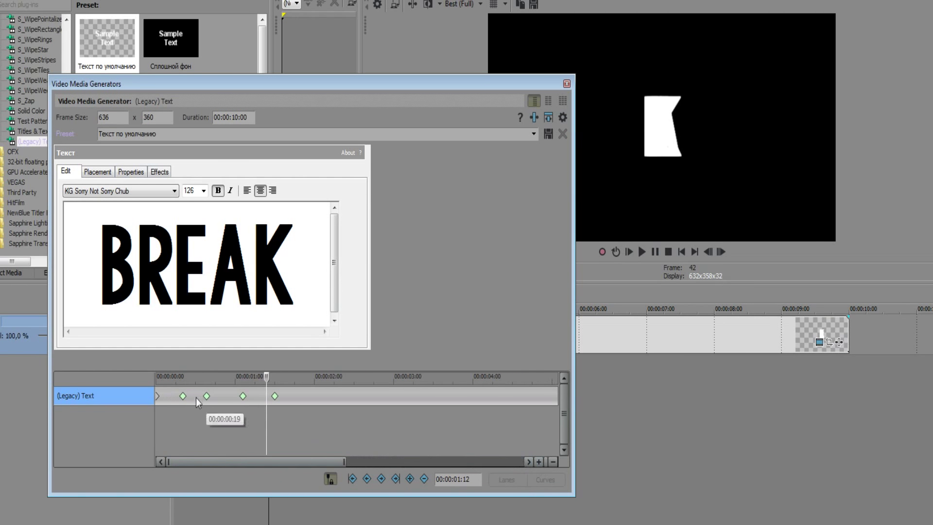
{"action": "scroll", "coordinate": [197, 401], "scroll_direction": "down", "scroll_amount": 3}
{"action": "left_click", "coordinate": [206, 401]}
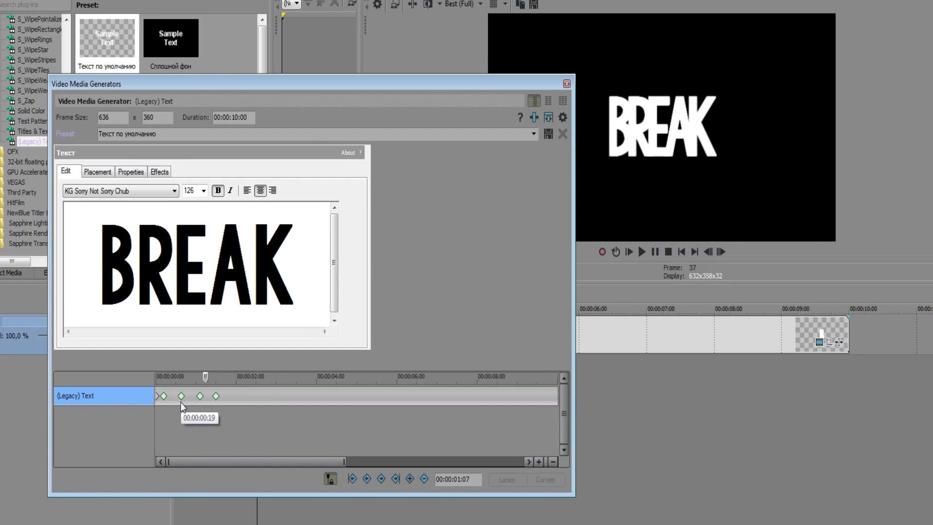
{"action": "left_click_drag", "start_coordinate": [180, 399], "coordinate": [204, 400]}
{"action": "left_click", "coordinate": [642, 252]}
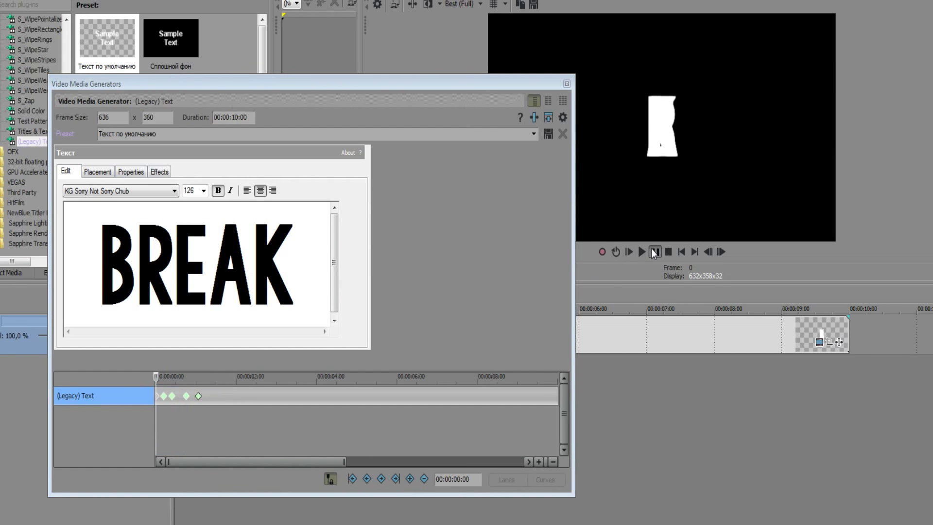
{"action": "left_click", "coordinate": [654, 252]}
Step: Move the second text keyframe to 00:00:00:08 and replay the animation from the start
{"action": "scroll", "coordinate": [427, 404], "scroll_direction": "up", "scroll_amount": 4}
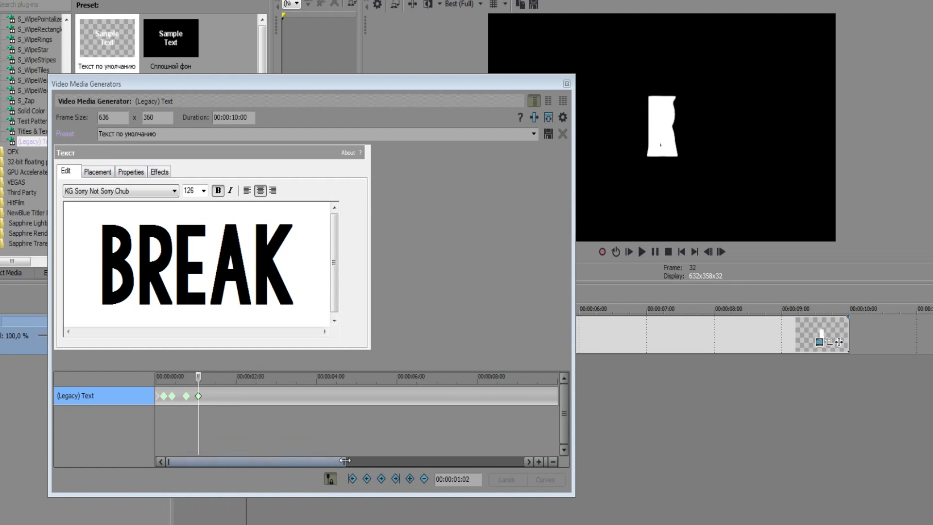
{"action": "left_click", "coordinate": [189, 422]}
{"action": "left_click_drag", "start_coordinate": [216, 396], "coordinate": [196, 395]}
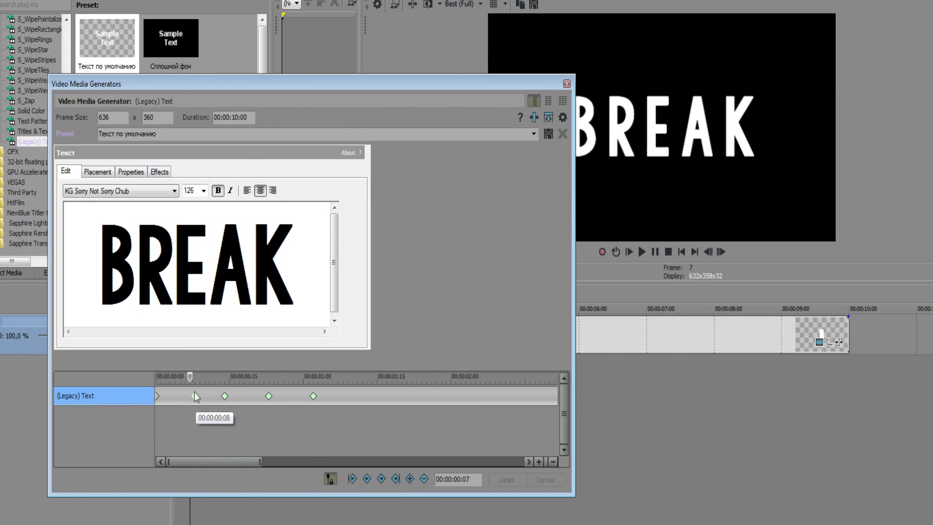
{"action": "key", "text": "ctrl+Home"}
{"action": "left_click", "coordinate": [643, 250]}
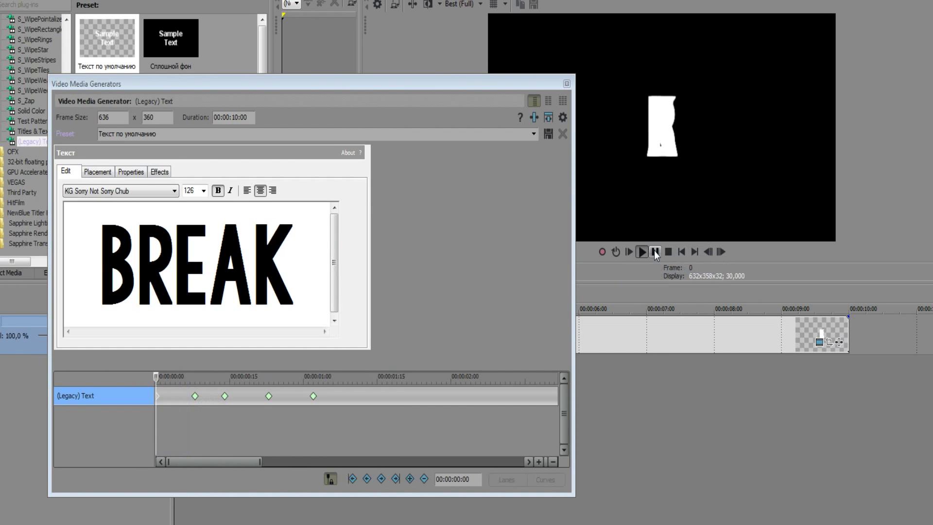
{"action": "left_click", "coordinate": [654, 251]}
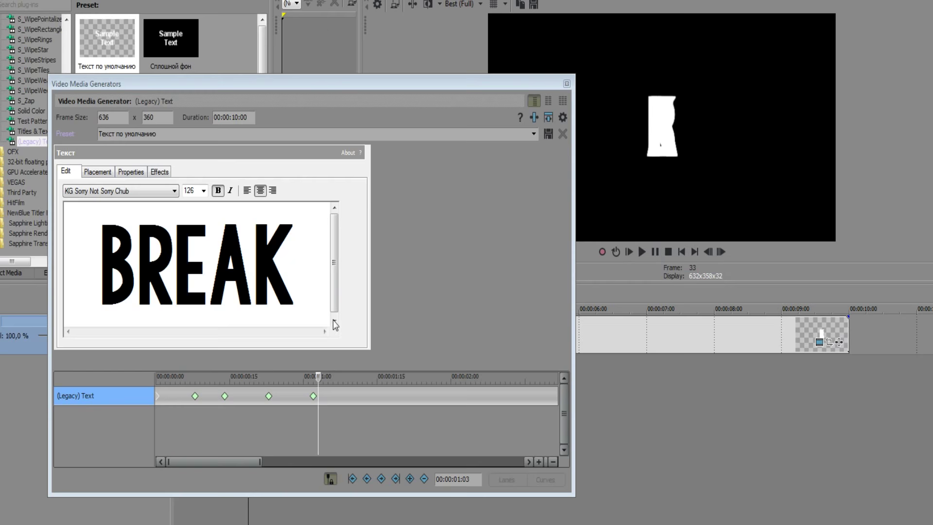
Step: Move the third keyframe to about 00:00:00:15, the fourth to 00:00:00:24 and the last to about 00:00:01:04, and replay the animation
{"action": "left_click", "coordinate": [265, 396]}
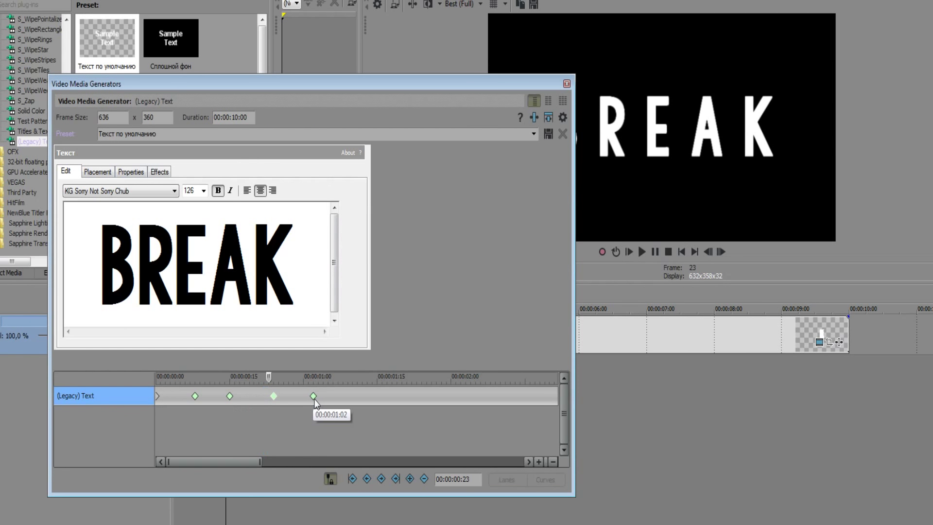
{"action": "left_click_drag", "start_coordinate": [313, 396], "coordinate": [323, 396]}
{"action": "key", "text": "Home"}
{"action": "left_click", "coordinate": [659, 252]}
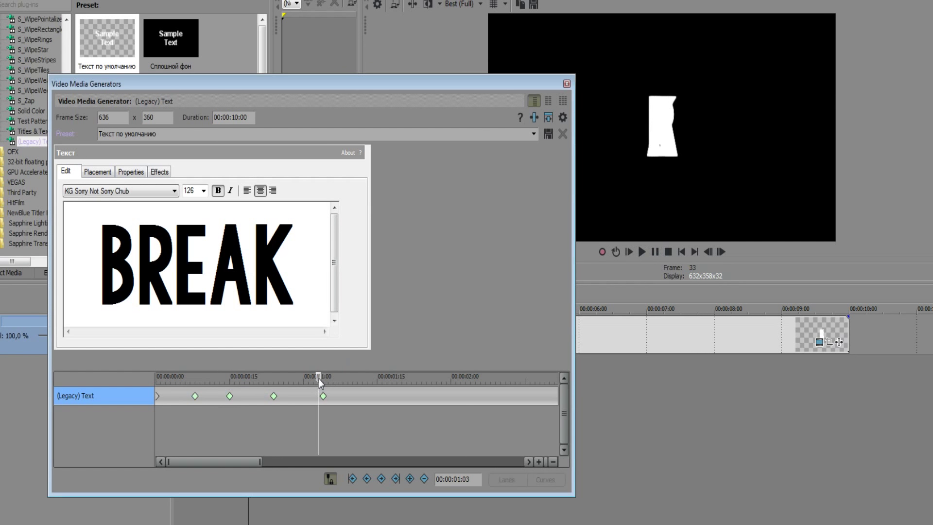
Step: Set the tracking to 0,000 at the 00:00:00:24 keyframe, remove the keyframe after it and replay the animation
{"action": "left_click_drag", "start_coordinate": [319, 379], "coordinate": [274, 399]}
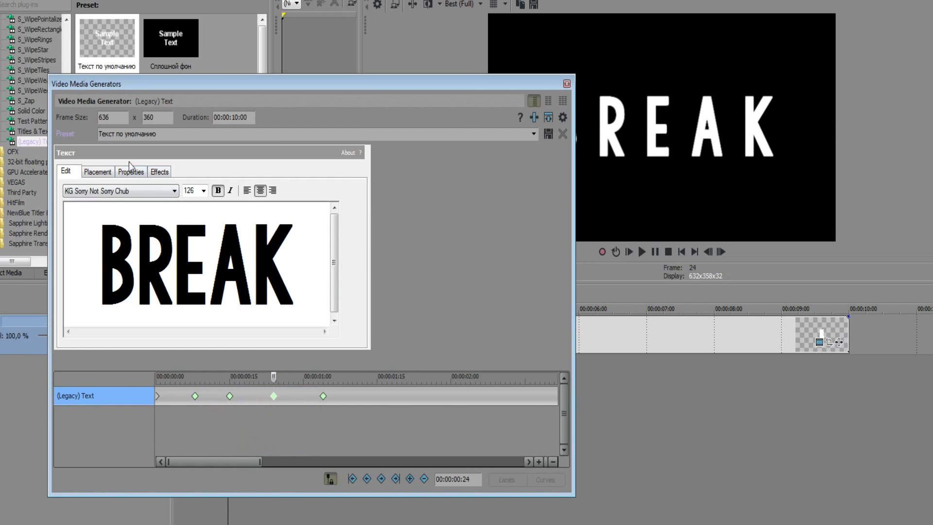
{"action": "left_click", "coordinate": [121, 174]}
{"action": "left_click_drag", "start_coordinate": [149, 312], "coordinate": [101, 311]}
{"action": "left_click_drag", "start_coordinate": [328, 397], "coordinate": [91, 360]}
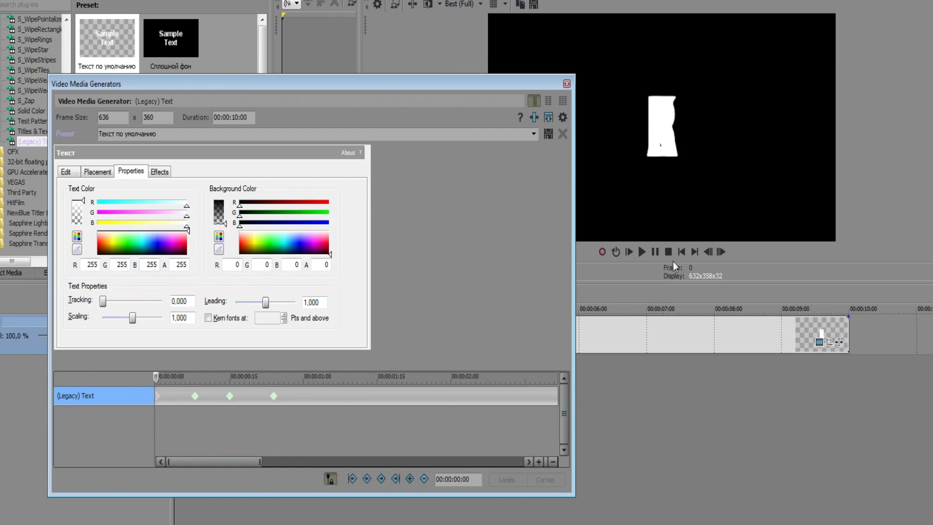
{"action": "left_click", "coordinate": [653, 253]}
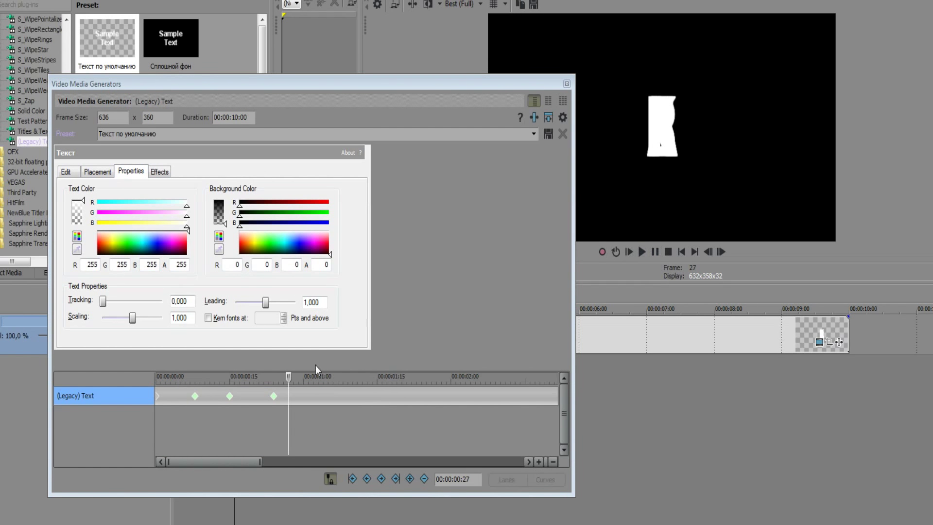
Step: Move the third keyframe to about 00:00:00:18 and the final one to 00:00:00:27, and replay the animation
{"action": "left_click_drag", "start_coordinate": [291, 380], "coordinate": [246, 396]}
{"action": "left_click", "coordinate": [654, 252]}
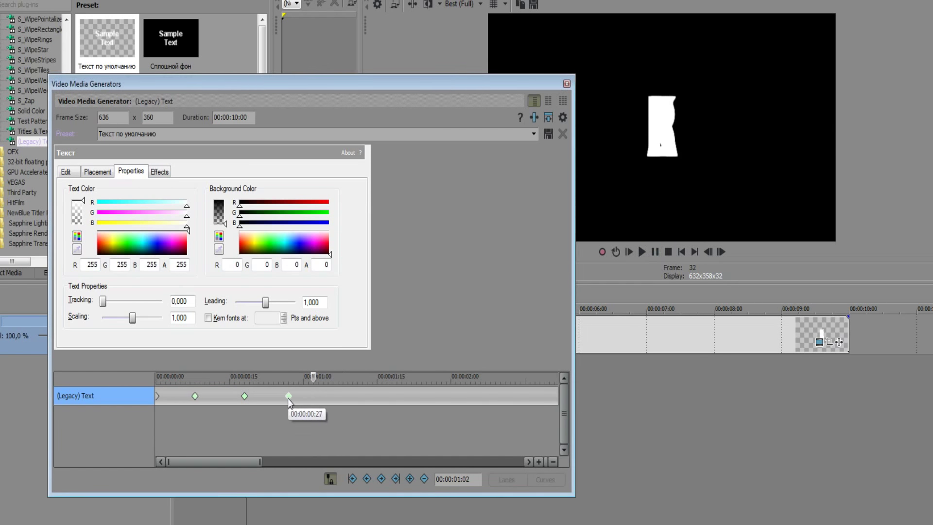
Step: Replay the animation from the start and replace the word BREAK with MY at the 00:00:00:27 keyframe
{"action": "mouse_move", "coordinate": [194, 461]}
{"action": "left_mouse_down"}
{"action": "mouse_move", "coordinate": [258, 463]}
{"action": "mouse_move", "coordinate": [194, 463]}
{"action": "left_mouse_up"}
{"action": "left_click", "coordinate": [653, 253]}
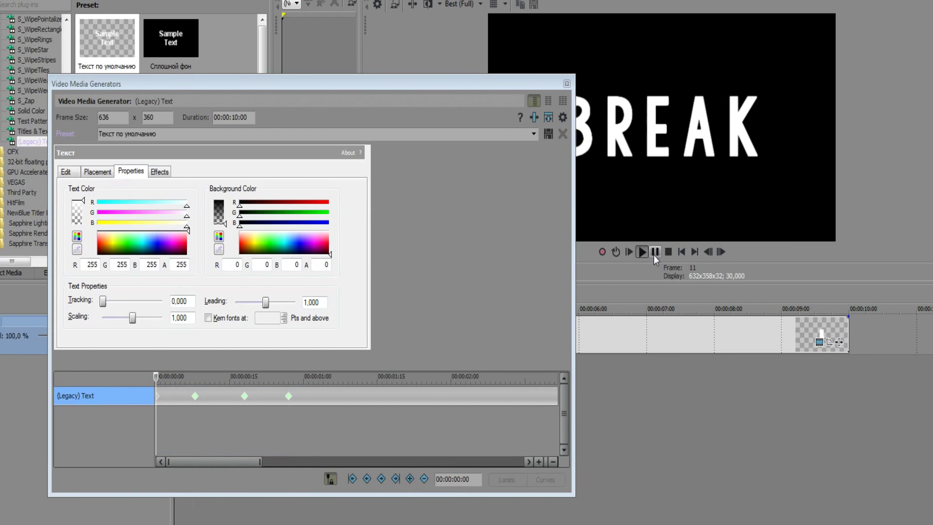
{"action": "left_click", "coordinate": [654, 253]}
{"action": "left_click", "coordinate": [289, 399]}
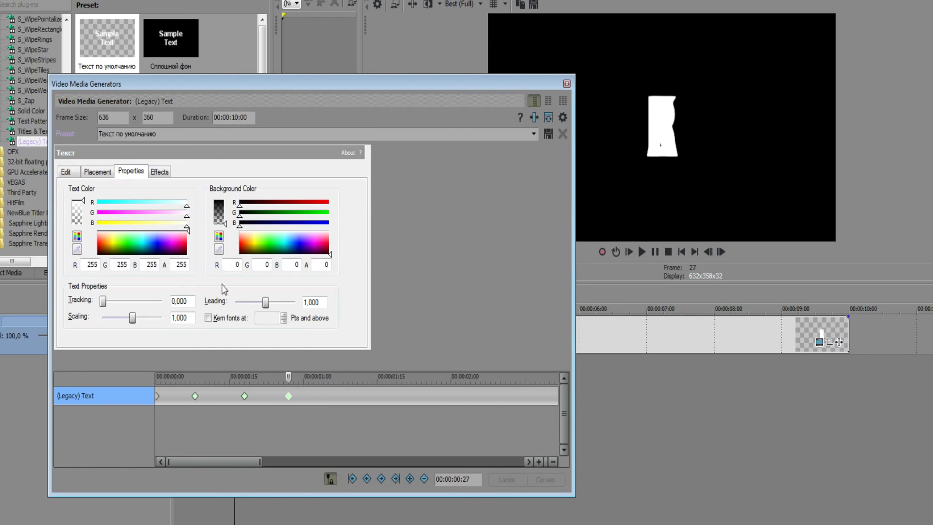
{"action": "left_click", "coordinate": [67, 171]}
{"action": "left_click_drag", "start_coordinate": [275, 279], "coordinate": [110, 235]}
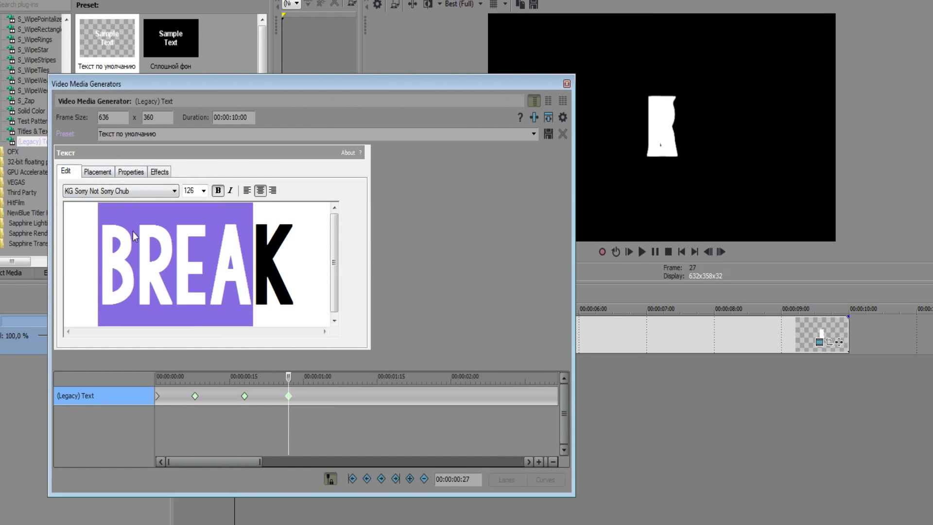
{"action": "left_click", "coordinate": [134, 234]}
{"action": "left_click_drag", "start_coordinate": [283, 271], "coordinate": [100, 228]}
{"action": "type", "text": "MY"}
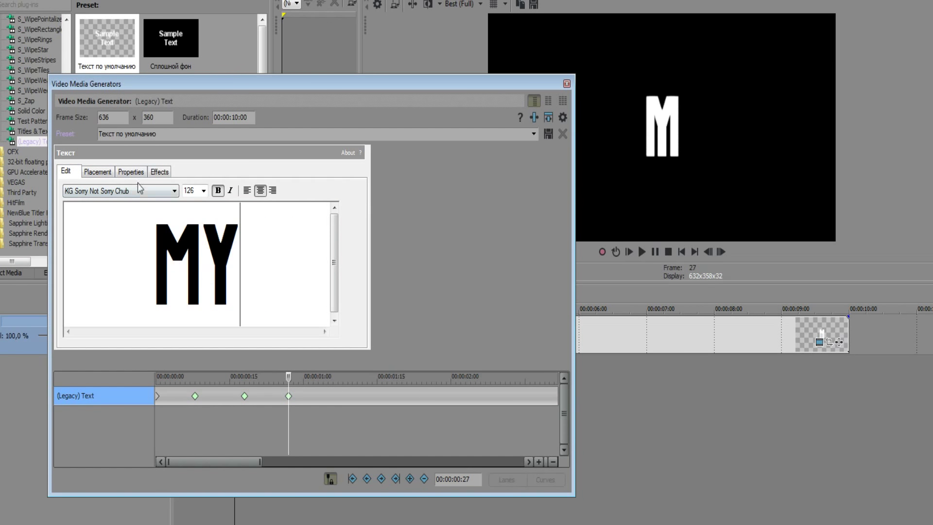
Step: Keyframe the tracking of MY at 1,462 at about 00:00:01:07 and at 0,000 at 00:00:01:15
{"action": "left_click", "coordinate": [160, 172]}
{"action": "left_click", "coordinate": [126, 174]}
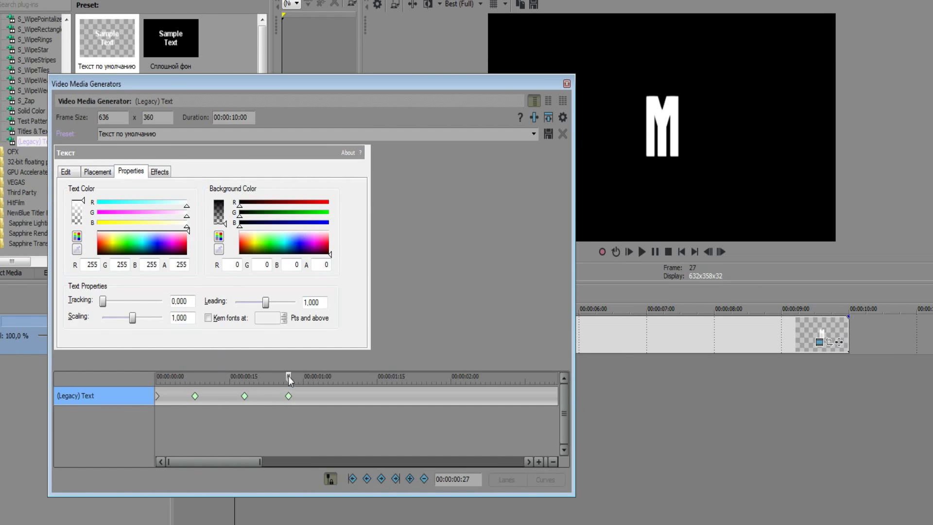
{"action": "left_click_drag", "start_coordinate": [289, 379], "coordinate": [323, 377]}
{"action": "left_click_drag", "start_coordinate": [104, 302], "coordinate": [146, 301]}
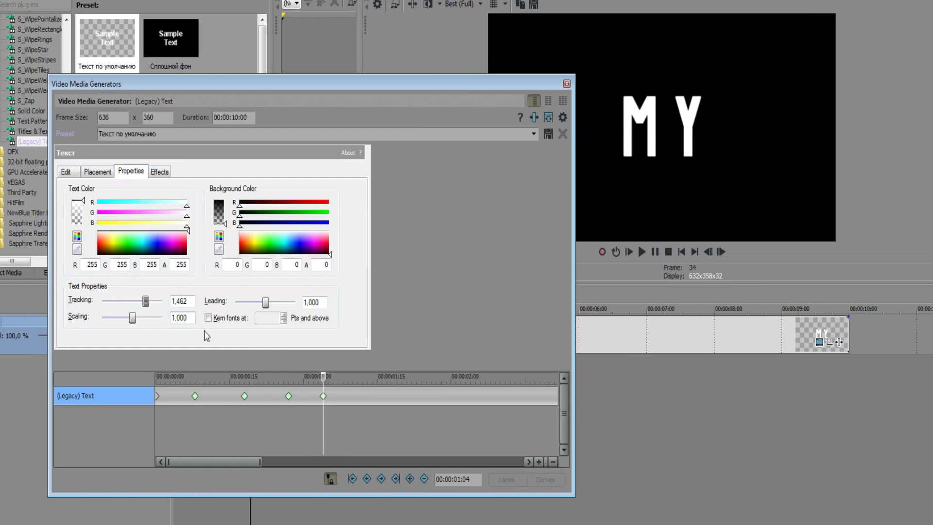
{"action": "left_click_drag", "start_coordinate": [334, 396], "coordinate": [377, 379]}
{"action": "left_click_drag", "start_coordinate": [146, 301], "coordinate": [103, 301]}
Step: Replace the word MY with HEART at the 00:00:01:15 keyframe
{"action": "left_click", "coordinate": [66, 171]}
{"action": "left_click_drag", "start_coordinate": [277, 283], "coordinate": [103, 273]}
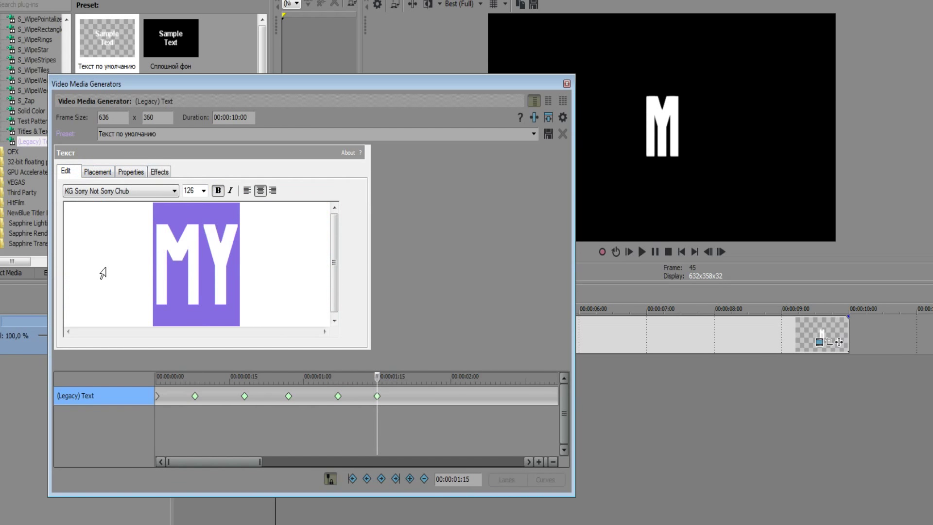
{"action": "type", "text": "HEART"}
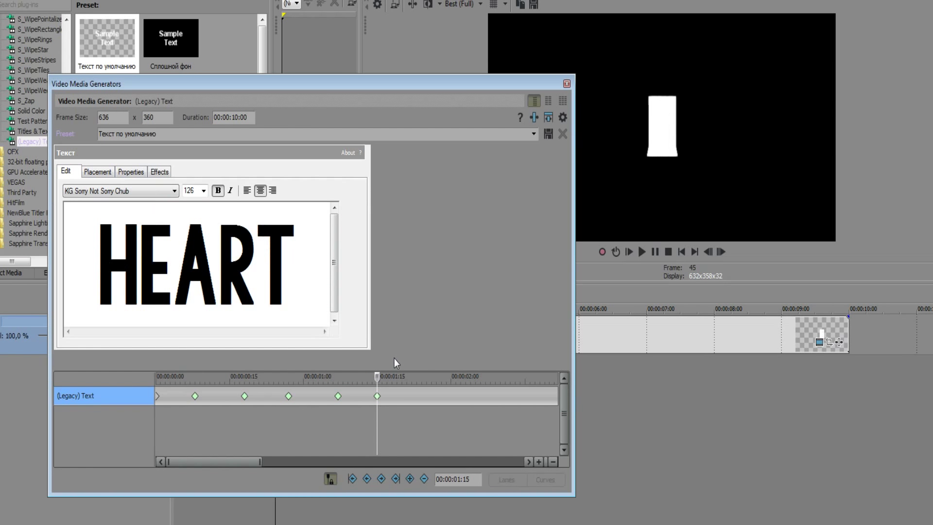
Step: Keyframe the tracking of HEART at 1,500 at 00:00:01:22 and at 0,870 at 00:00:02:02
{"action": "left_click_drag", "start_coordinate": [379, 378], "coordinate": [412, 379]}
{"action": "left_click", "coordinate": [132, 171]}
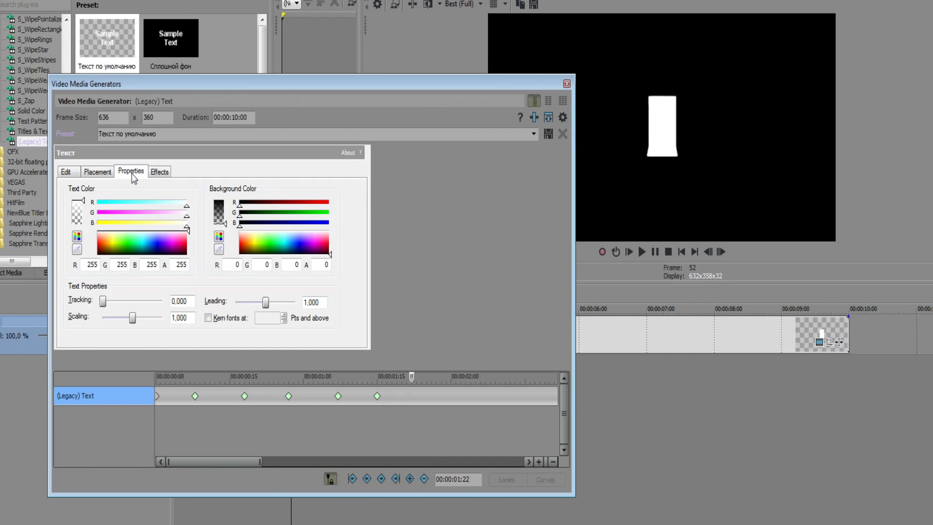
{"action": "left_click_drag", "start_coordinate": [107, 303], "coordinate": [152, 302]}
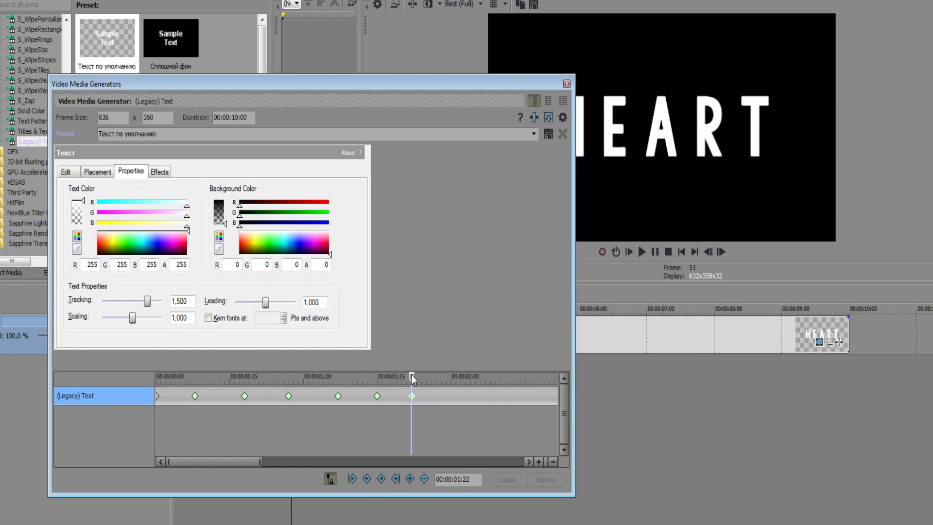
{"action": "left_click_drag", "start_coordinate": [413, 375], "coordinate": [461, 375]}
{"action": "left_click_drag", "start_coordinate": [154, 301], "coordinate": [148, 302]}
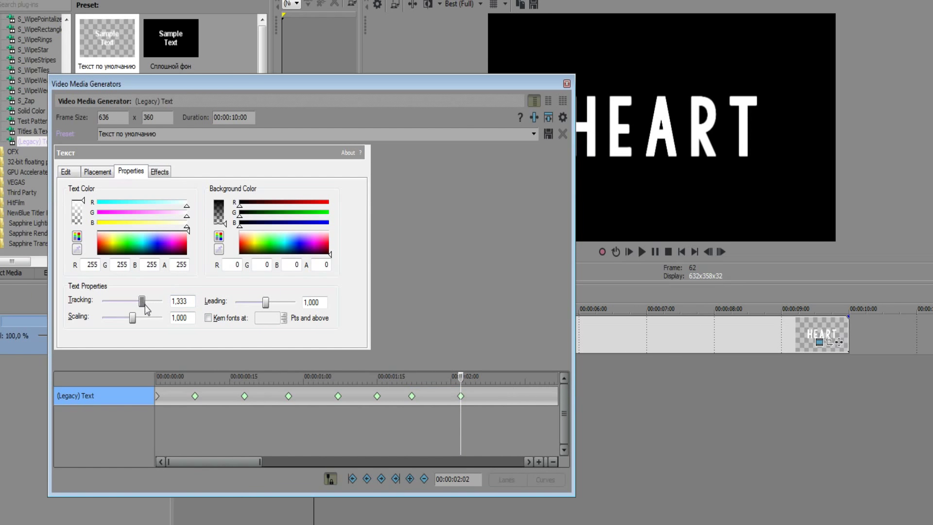
{"action": "left_click_drag", "start_coordinate": [145, 306], "coordinate": [131, 307]}
Step: Move the 00:00:01:22 keyframe to 00:00:01:23 with tracking 1,166, and add a keyframe with tracking 1,000 at 00:00:02:09
{"action": "left_click_drag", "start_coordinate": [412, 396], "coordinate": [416, 399]}
{"action": "left_click_drag", "start_coordinate": [149, 304], "coordinate": [138, 307]}
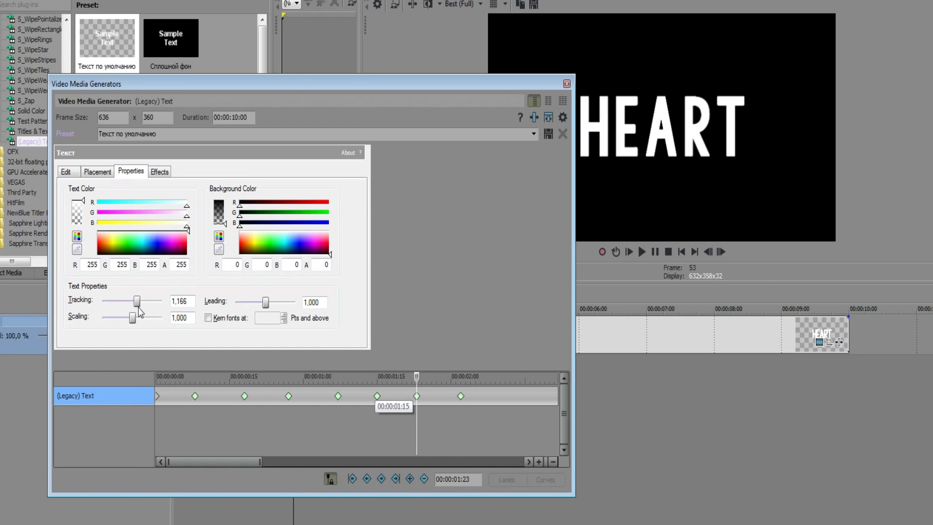
{"action": "left_click_drag", "start_coordinate": [416, 377], "coordinate": [497, 378]}
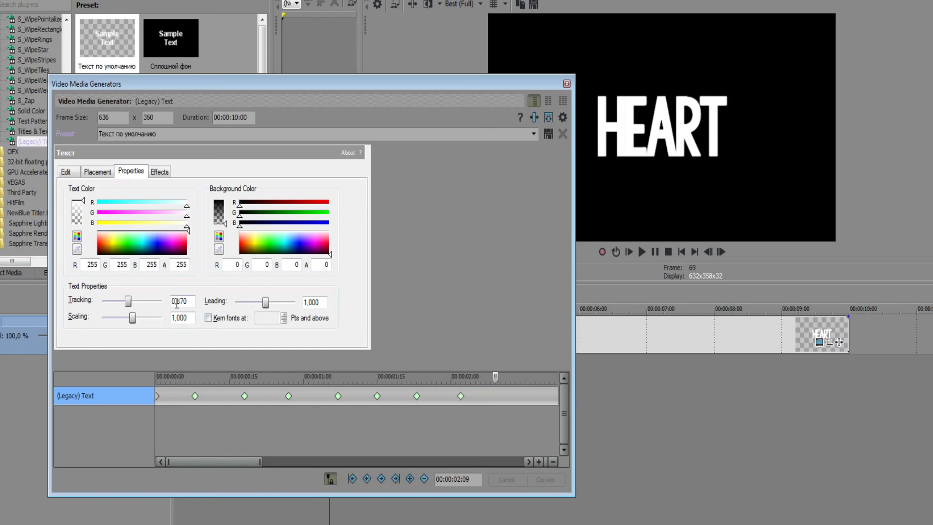
{"action": "left_click_drag", "start_coordinate": [188, 302], "coordinate": [152, 307]}
{"action": "type", "text": "1"}
{"action": "key", "text": "Return"}
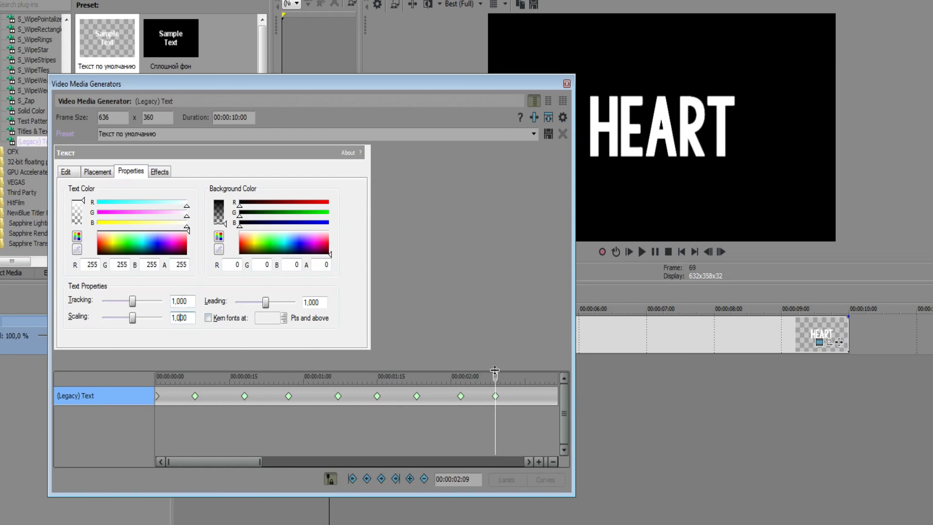
Step: Replay the animation from the start and slightly reduce the tracking of BREAK at the 00:00:00:08 keyframe
{"action": "left_click_drag", "start_coordinate": [497, 378], "coordinate": [112, 330]}
{"action": "left_click", "coordinate": [642, 251]}
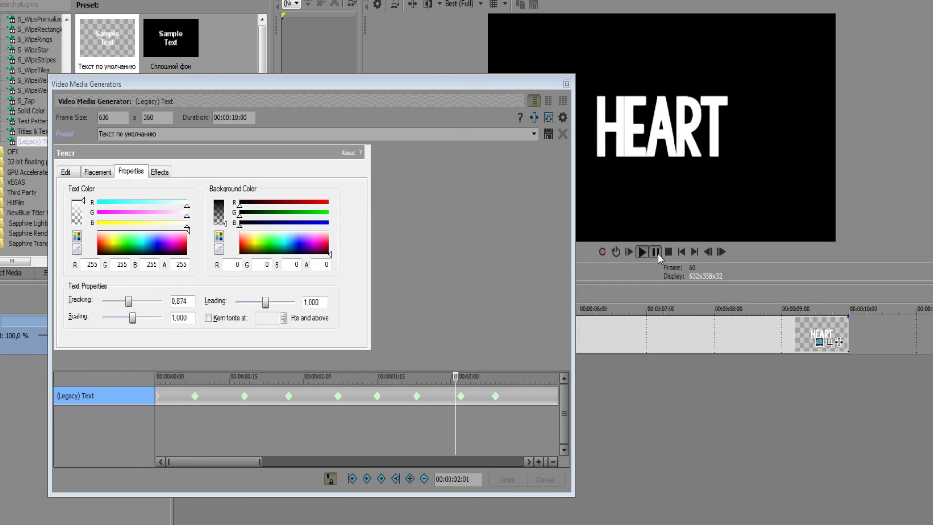
{"action": "left_click", "coordinate": [658, 254]}
{"action": "left_click_drag", "start_coordinate": [456, 379], "coordinate": [188, 388]}
{"action": "left_click", "coordinate": [195, 395]}
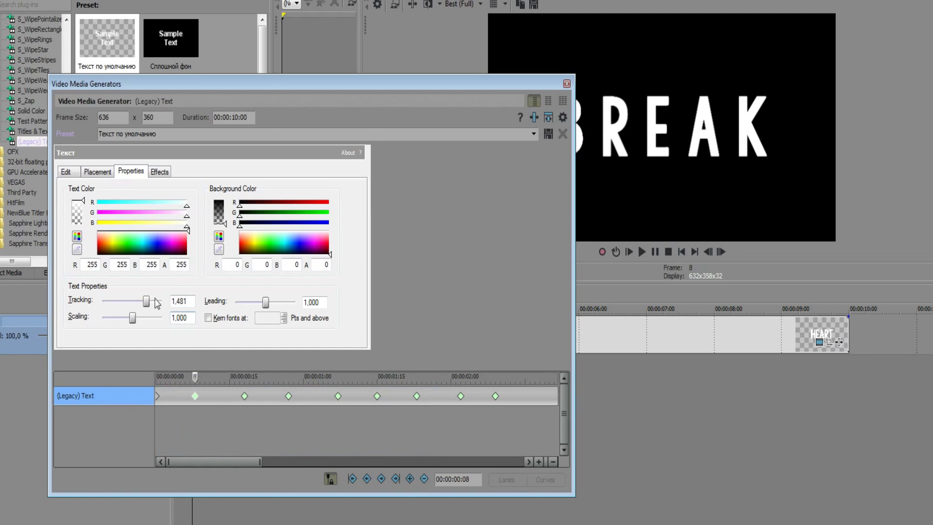
{"action": "left_click_drag", "start_coordinate": [146, 300], "coordinate": [136, 300]}
Step: Set the tracking of BREAK to 0,851 at the 00:00:00:18 keyframe and replay the animation
{"action": "left_click_drag", "start_coordinate": [196, 376], "coordinate": [241, 387]}
{"action": "left_click", "coordinate": [245, 394]}
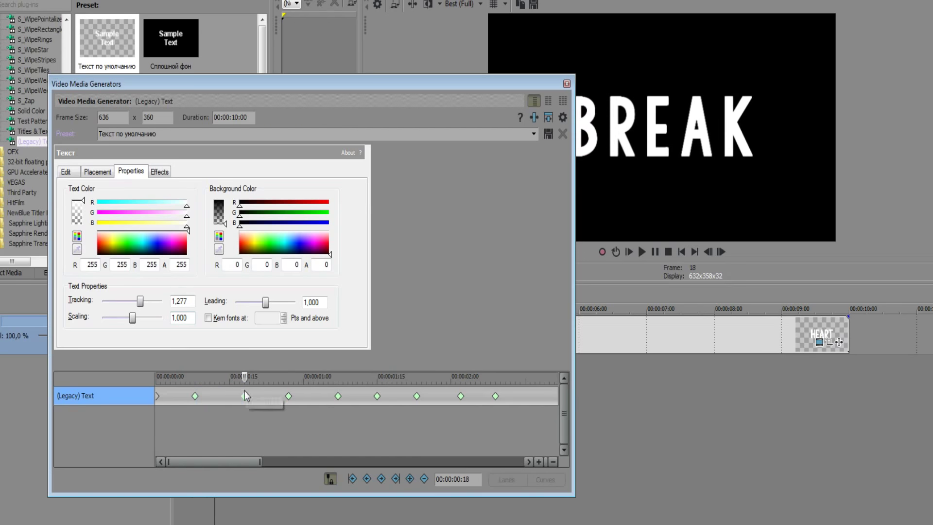
{"action": "left_click_drag", "start_coordinate": [186, 303], "coordinate": [128, 302]}
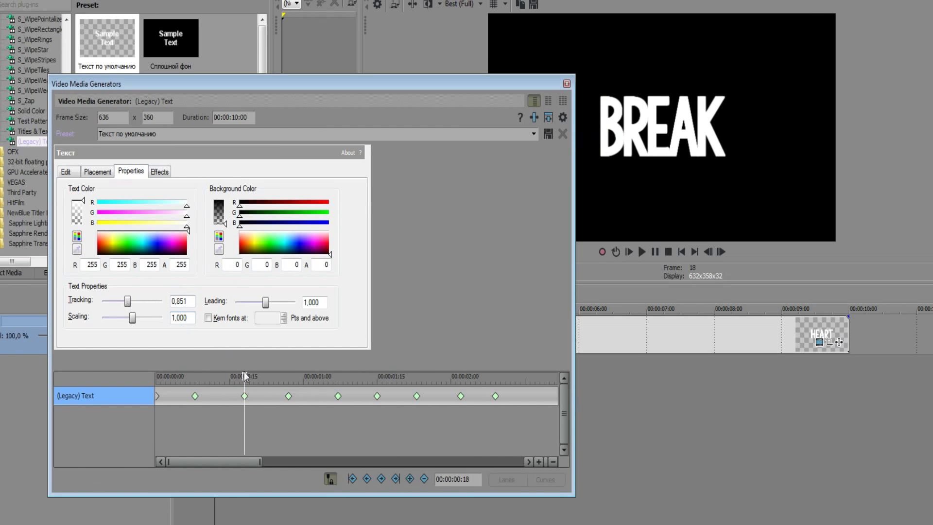
{"action": "left_click_drag", "start_coordinate": [245, 375], "coordinate": [155, 378]}
{"action": "left_click", "coordinate": [656, 251]}
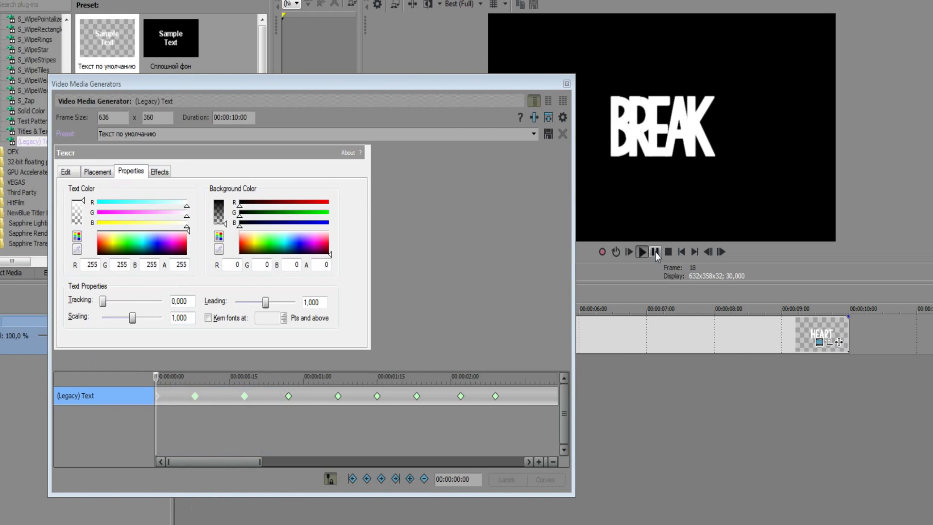
{"action": "left_click", "coordinate": [655, 252]}
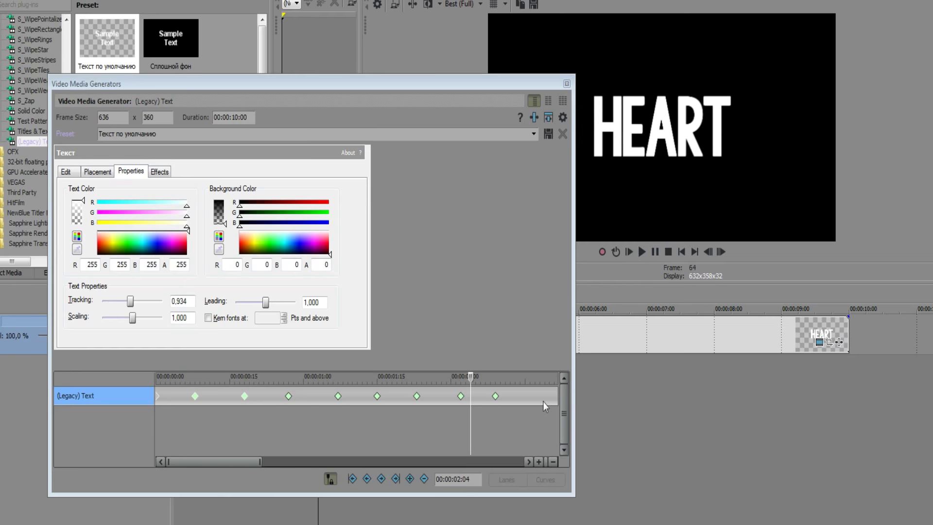
Step: Set the tracking to 1,000 at the 00:00:00:18 keyframe and to 1,166 at the 00:00:01:07 keyframe
{"action": "left_click_drag", "start_coordinate": [470, 376], "coordinate": [240, 396]}
{"action": "left_click", "coordinate": [245, 397]}
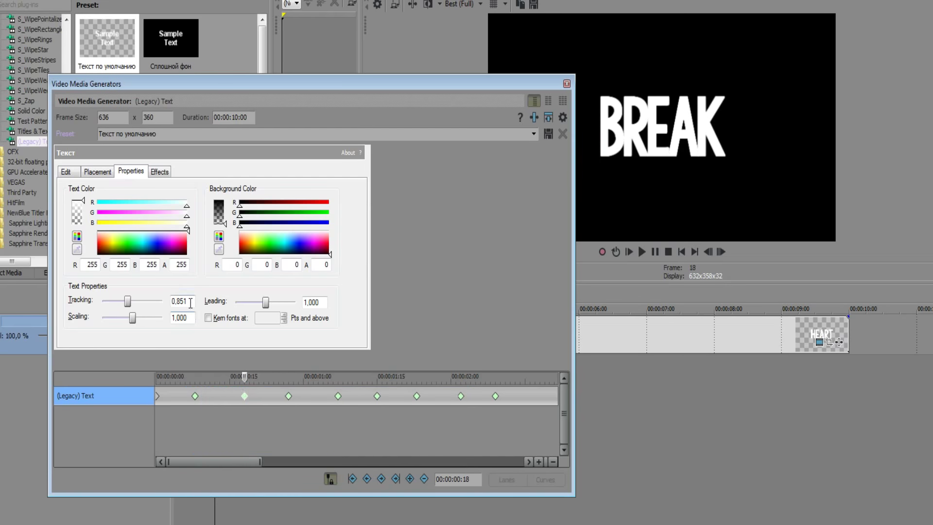
{"action": "left_click_drag", "start_coordinate": [190, 301], "coordinate": [165, 308]}
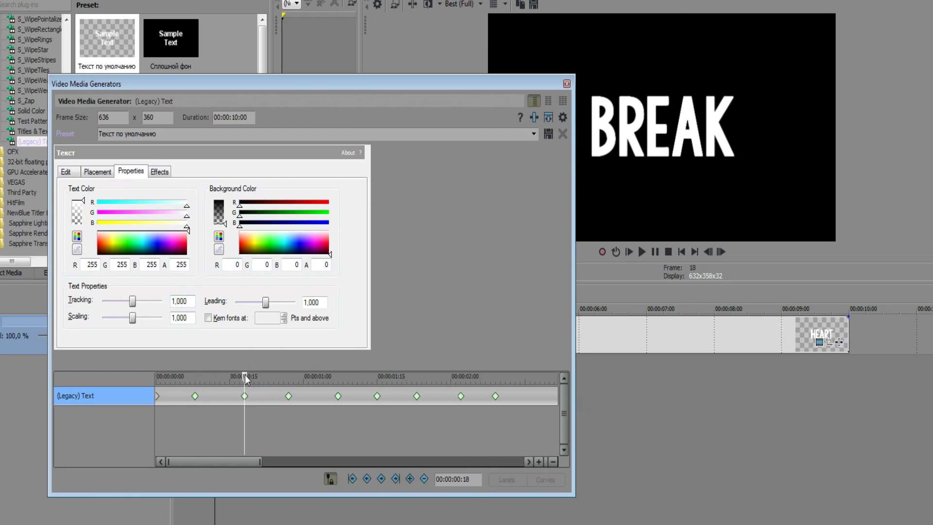
{"action": "left_click_drag", "start_coordinate": [245, 375], "coordinate": [324, 372]}
{"action": "left_click", "coordinate": [323, 372]}
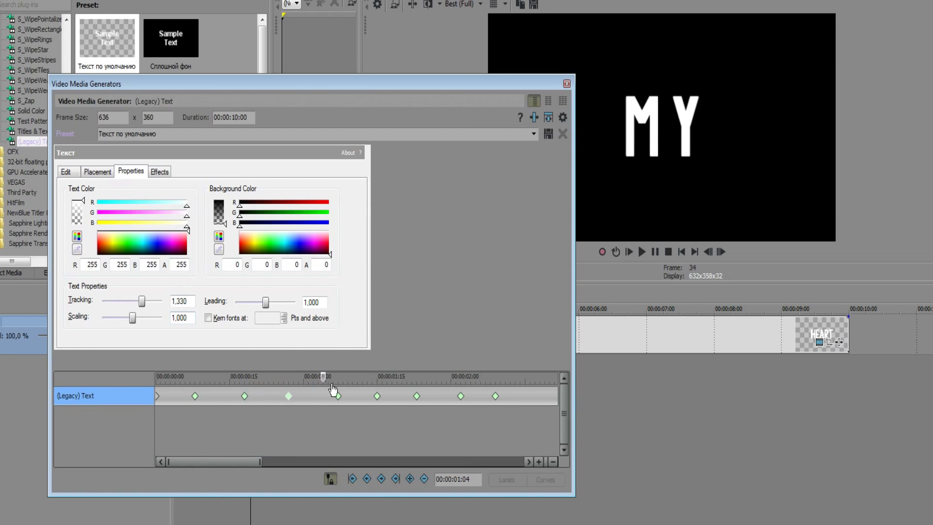
{"action": "left_click", "coordinate": [338, 396]}
{"action": "left_click_drag", "start_coordinate": [142, 308], "coordinate": [133, 308]}
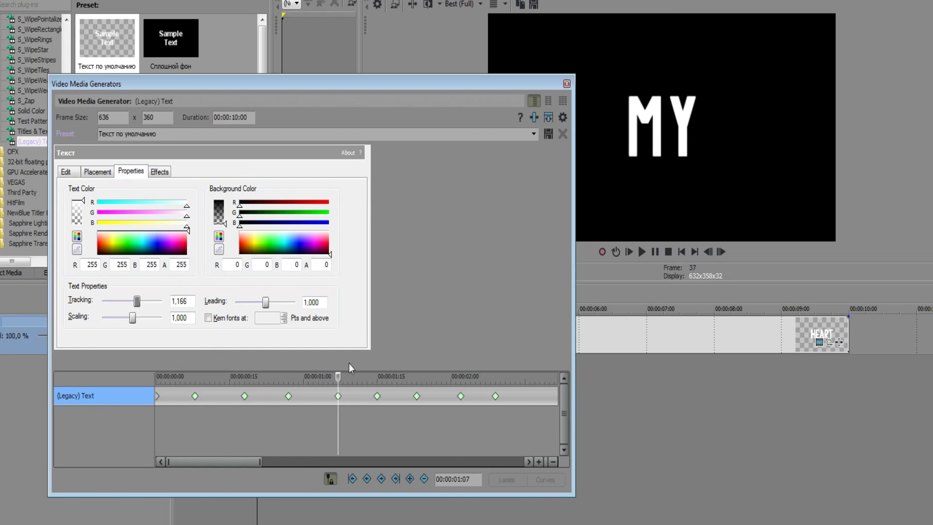
Step: Add a keyframe for MY at 00:00:01:12 with the tracking set to 1,000
{"action": "left_click_drag", "start_coordinate": [340, 376], "coordinate": [369, 380]}
{"action": "left_click", "coordinate": [374, 396]}
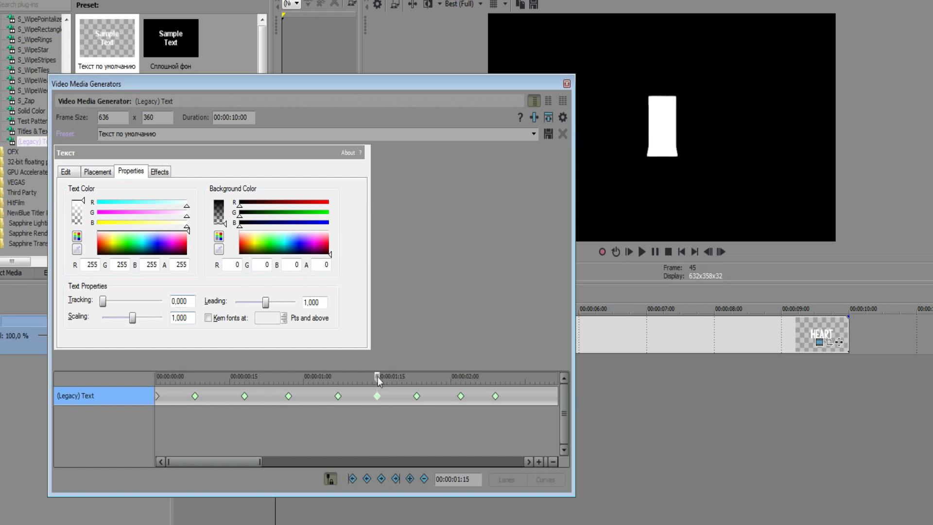
{"action": "left_click_drag", "start_coordinate": [379, 377], "coordinate": [362, 375]}
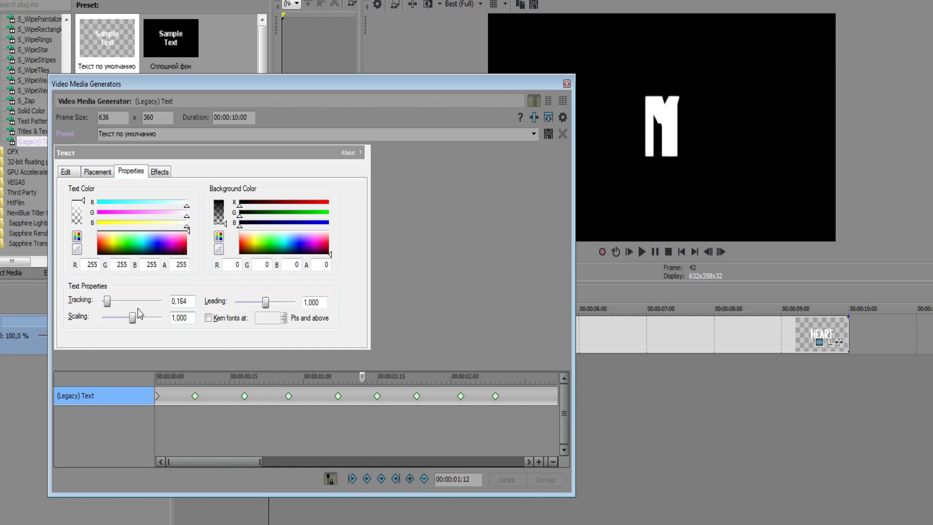
{"action": "double_click", "coordinate": [180, 302]}
{"action": "type", "text": "1"}
{"action": "key", "text": "Tab"}
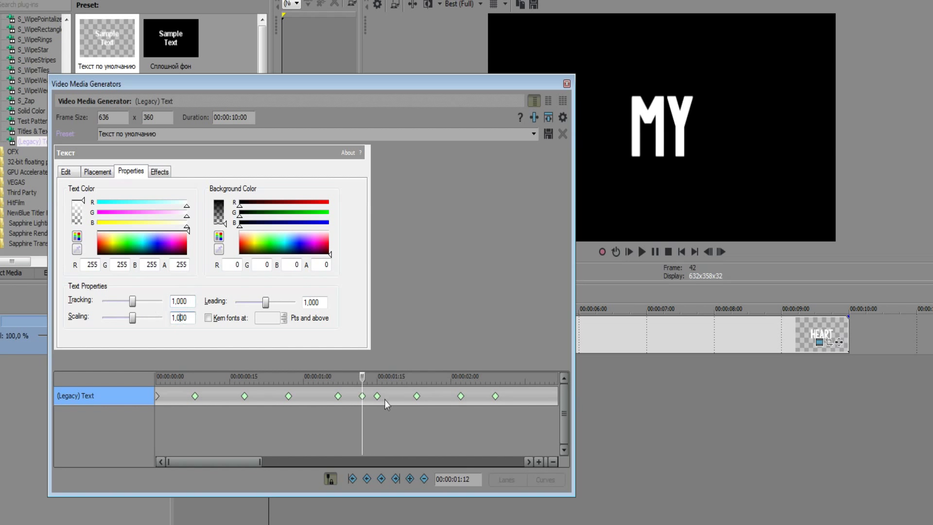
Step: Move the two MY tracking keyframes to about 00:00:01:04 and 00:00:01:10, and replay the animation including the HEART part
{"action": "left_click_drag", "start_coordinate": [343, 397], "coordinate": [155, 379]}
{"action": "left_click", "coordinate": [665, 251]}
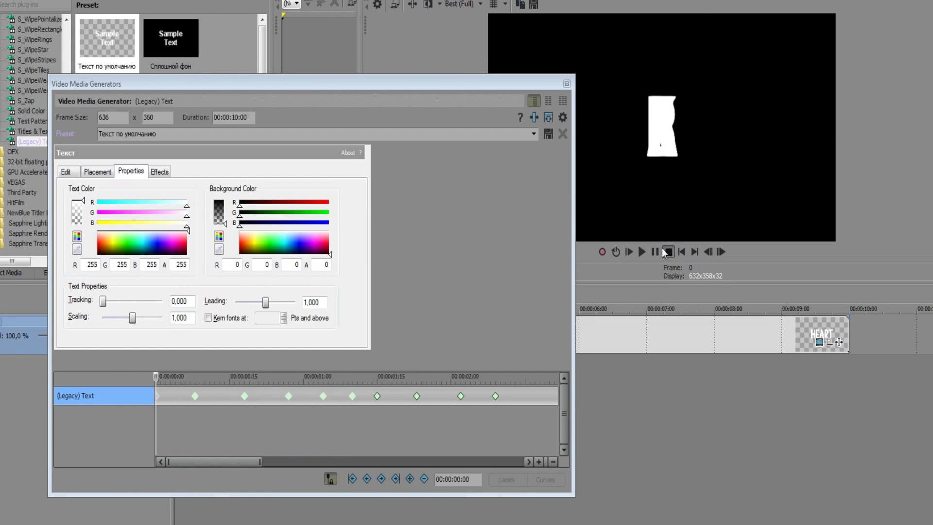
{"action": "left_click", "coordinate": [655, 254]}
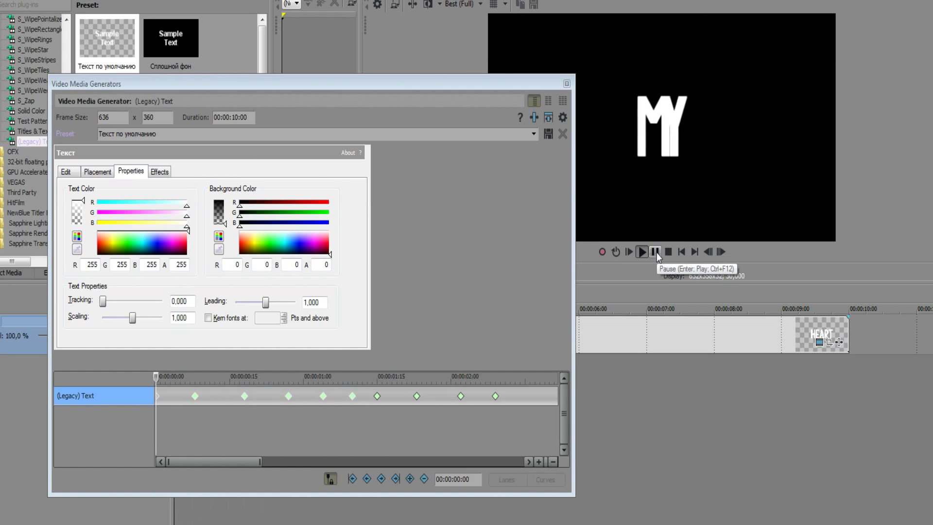
{"action": "left_click", "coordinate": [656, 252]}
{"action": "left_click_drag", "start_coordinate": [470, 378], "coordinate": [373, 378]}
{"action": "left_click", "coordinate": [645, 251]}
{"action": "left_click", "coordinate": [652, 252]}
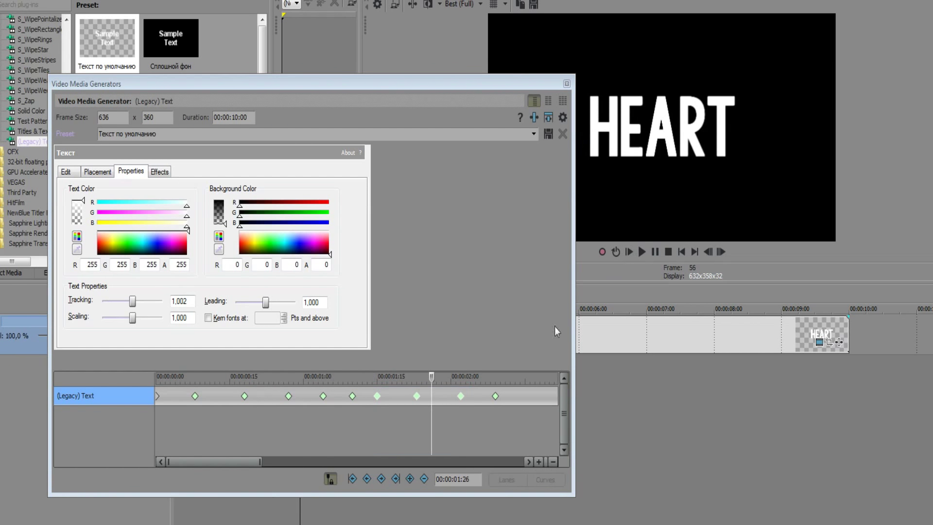
Step: Move the last keyframe to about 00:00:02:14, close the text generator and play the clip from the start of the timeline
{"action": "left_click_drag", "start_coordinate": [434, 377], "coordinate": [520, 396]}
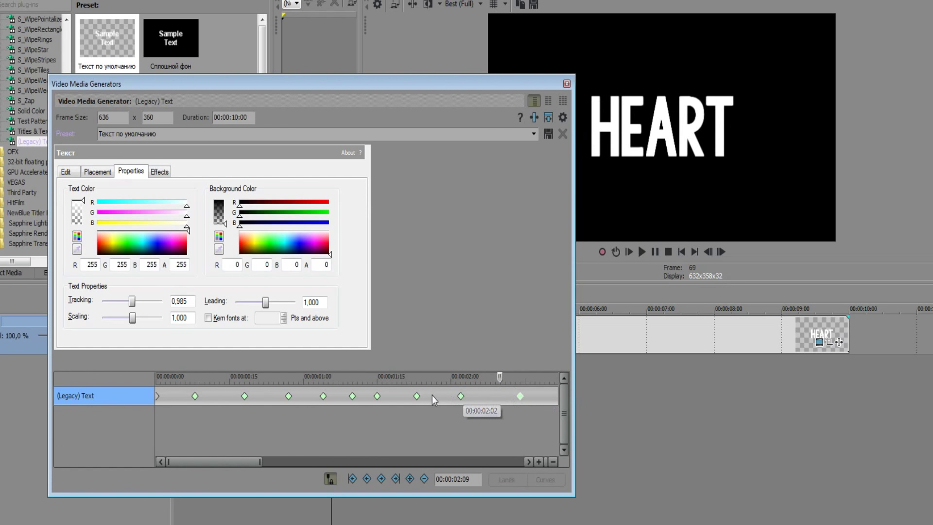
{"action": "left_click", "coordinate": [567, 84]}
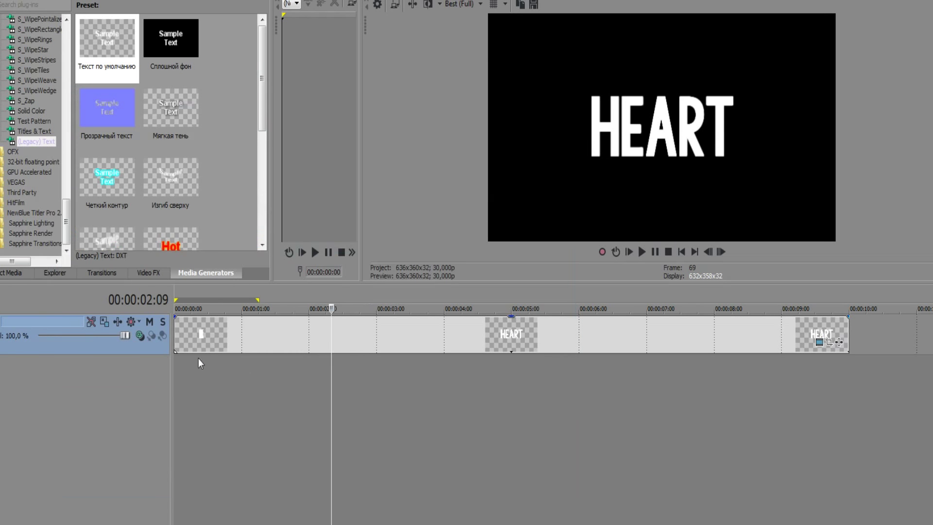
{"action": "left_click", "coordinate": [177, 355]}
{"action": "key", "text": "space"}
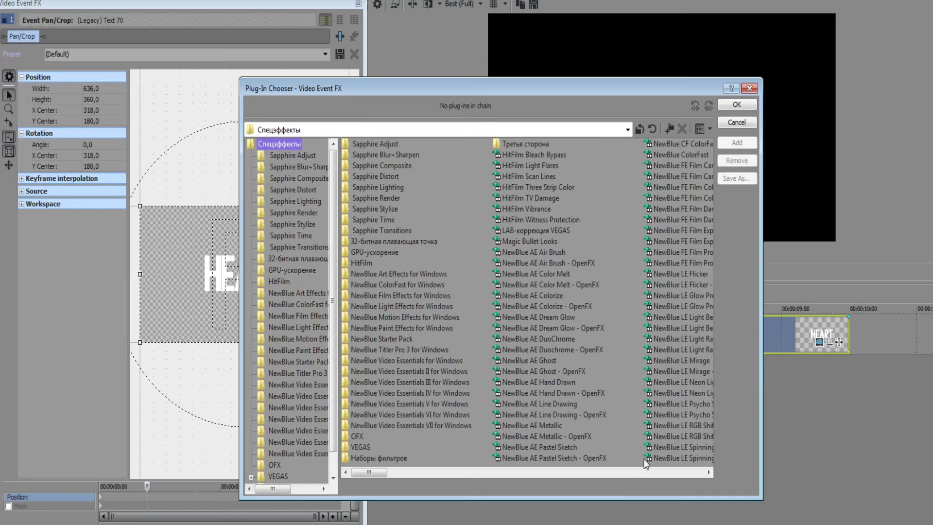
Step: Add the S_BlurMoCurves effect to the text event
{"action": "left_click", "coordinate": [634, 471]}
{"action": "left_click", "coordinate": [634, 472]}
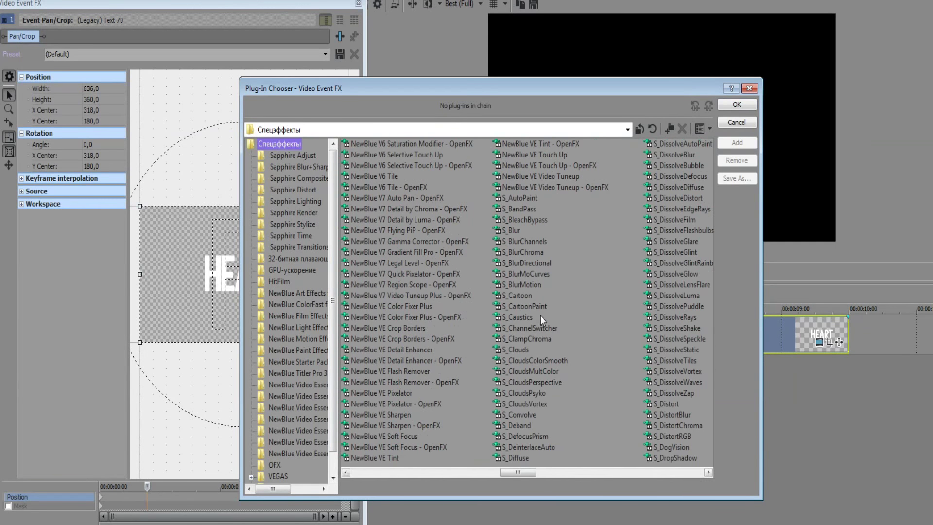
{"action": "double_click", "coordinate": [541, 272]}
{"action": "left_click", "coordinate": [739, 105]}
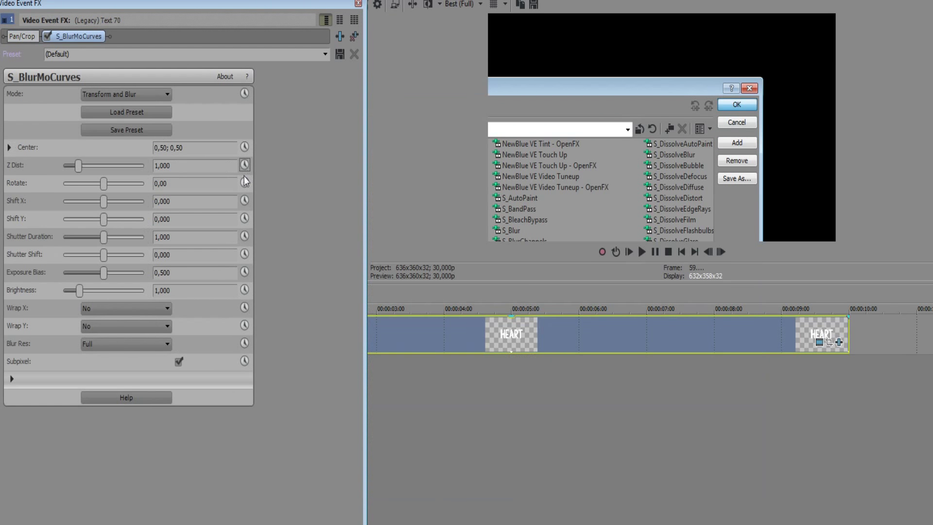
Step: Enable keyframing for Z Dist, set it to 0.100 at the start and 0.967 at frame 16
{"action": "left_click", "coordinate": [245, 165]}
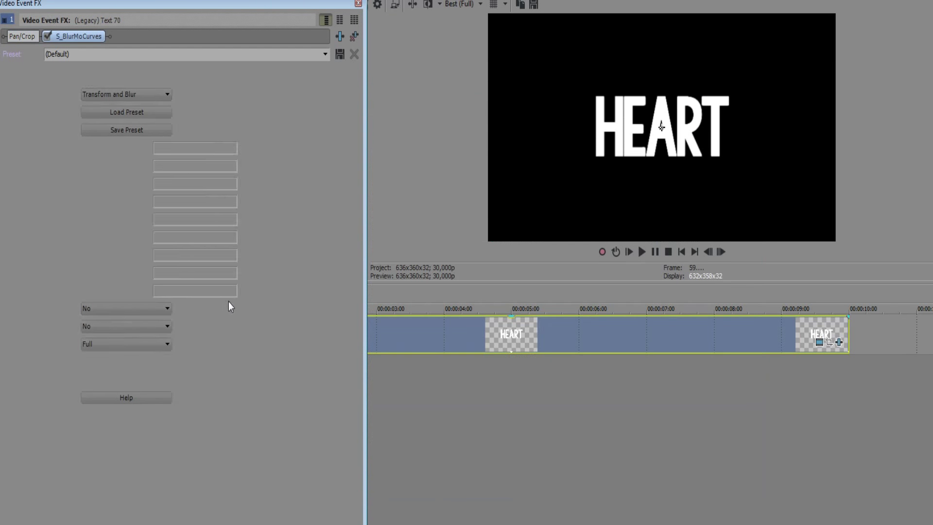
{"action": "left_click", "coordinate": [79, 440]}
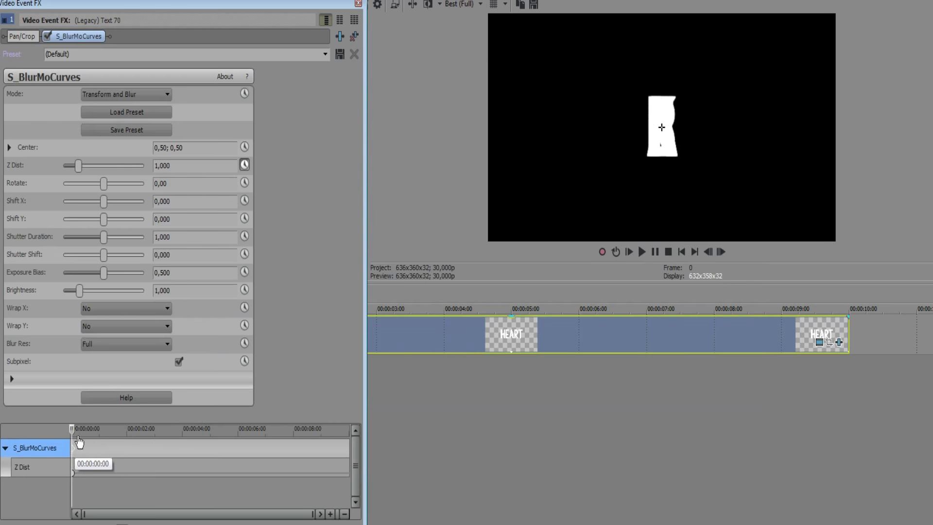
{"action": "left_click_drag", "start_coordinate": [80, 167], "coordinate": [63, 171]}
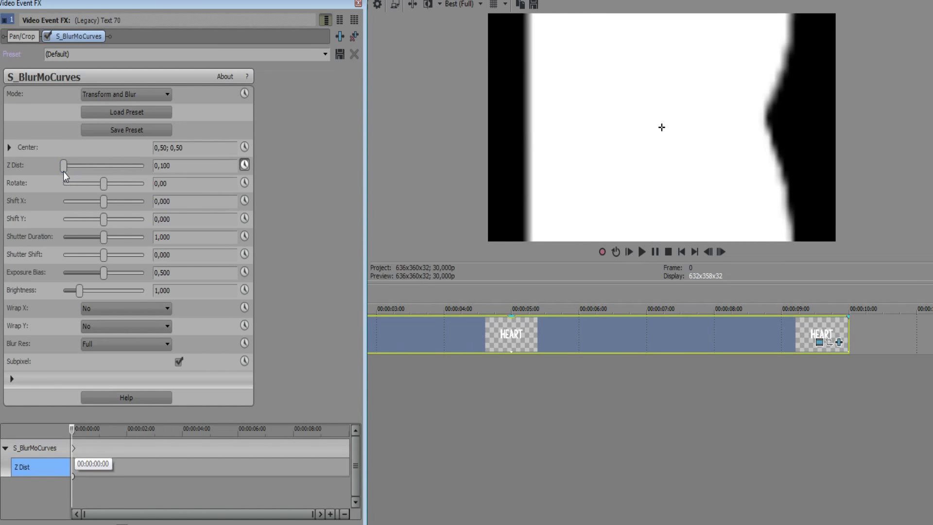
{"action": "left_click", "coordinate": [87, 448]}
{"action": "left_click_drag", "start_coordinate": [62, 168], "coordinate": [77, 174]}
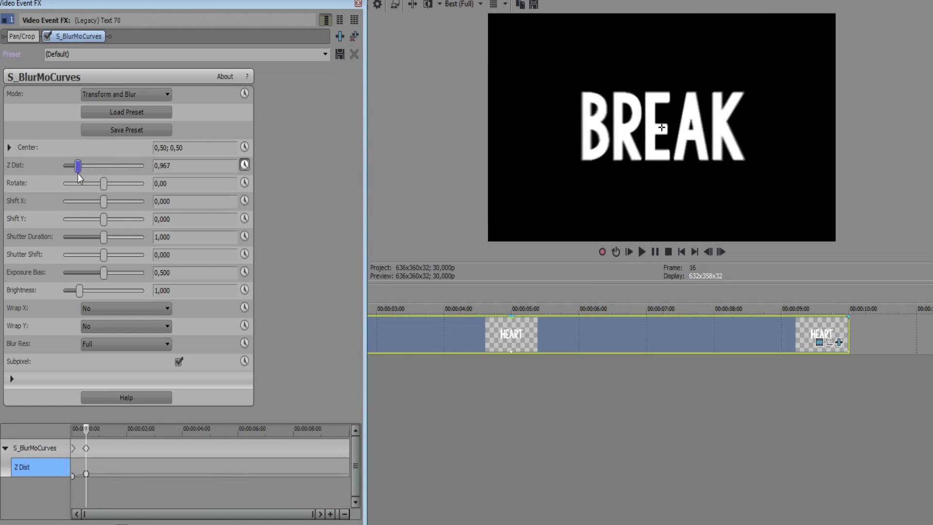
Step: Add Z Dist keyframes at about 00:00:01:03 and 00:00:01:24 with the value 0.767
{"action": "left_click", "coordinate": [103, 453]}
{"action": "left_click_drag", "start_coordinate": [77, 165], "coordinate": [75, 166]}
{"action": "left_click", "coordinate": [122, 453]}
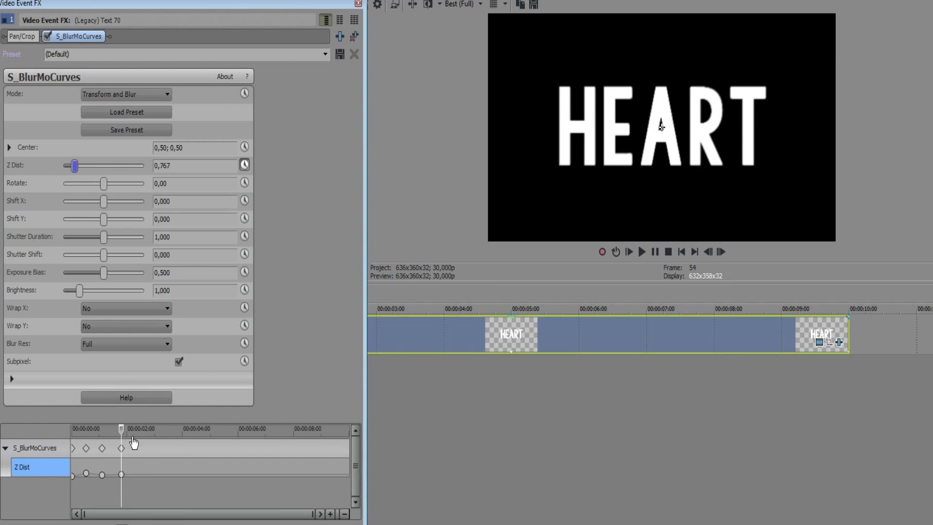
Step: Play the animation from the start, then move the last two Z Dist keyframes to about 00:00:01:05 and 00:00:01:18
{"action": "left_click_drag", "start_coordinate": [123, 437], "coordinate": [22, 422]}
{"action": "left_click", "coordinate": [642, 251]}
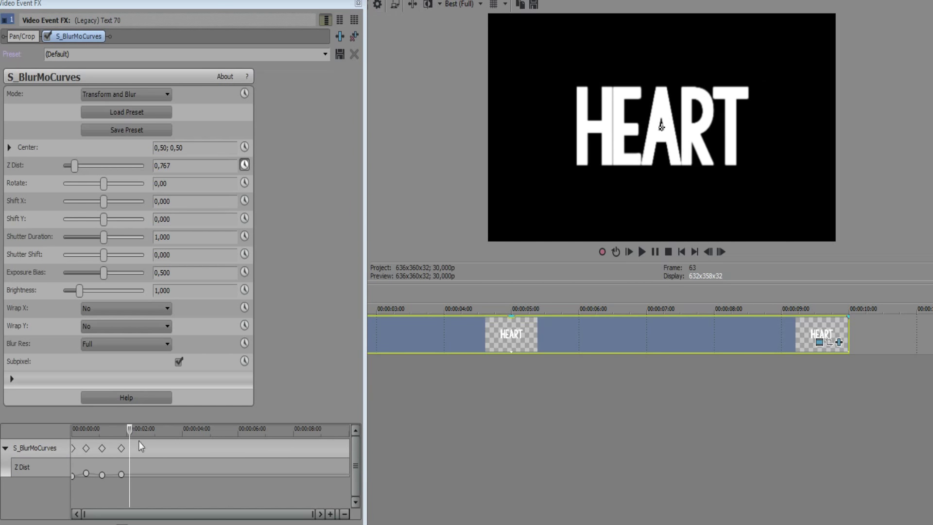
{"action": "left_click_drag", "start_coordinate": [121, 451], "coordinate": [69, 426]}
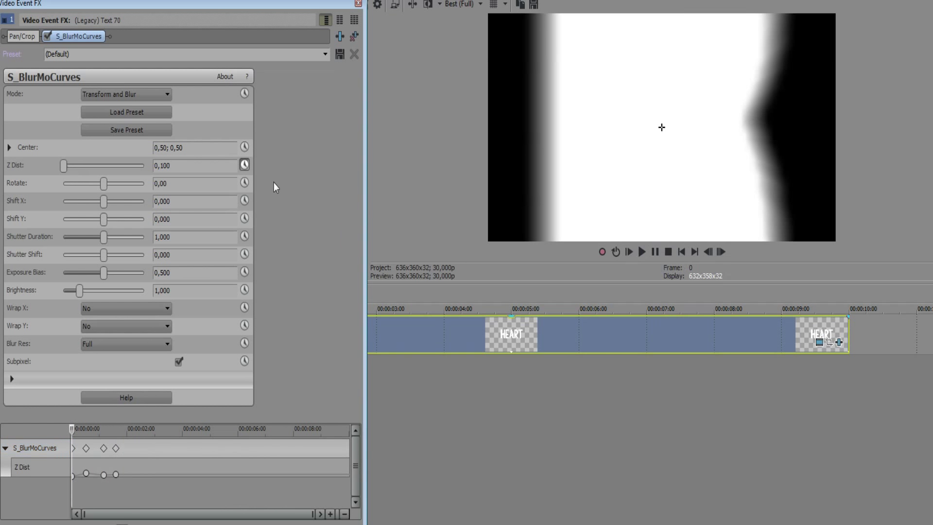
Step: Keyframe Rotate from 0 at the start, through frames 20 and 42, to -360 at about frame 57, and play the animation
{"action": "left_click", "coordinate": [245, 183]}
{"action": "left_click", "coordinate": [90, 486]}
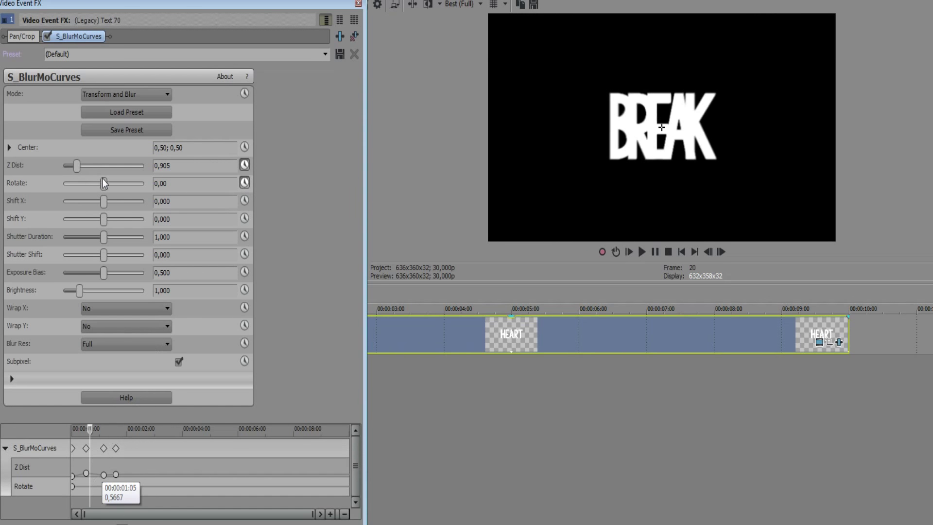
{"action": "left_click_drag", "start_coordinate": [103, 182], "coordinate": [63, 184]}
{"action": "left_click", "coordinate": [110, 488]}
{"action": "left_click", "coordinate": [124, 469]}
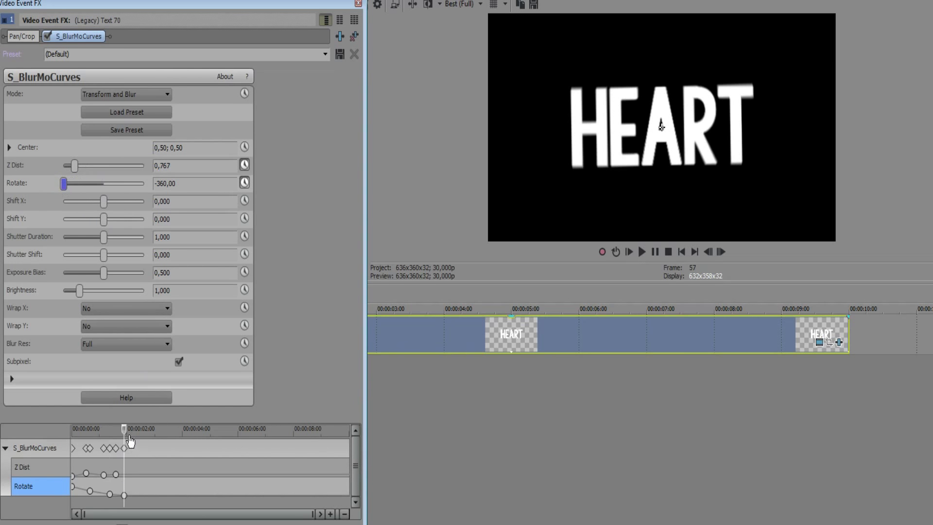
{"action": "left_click", "coordinate": [642, 251]}
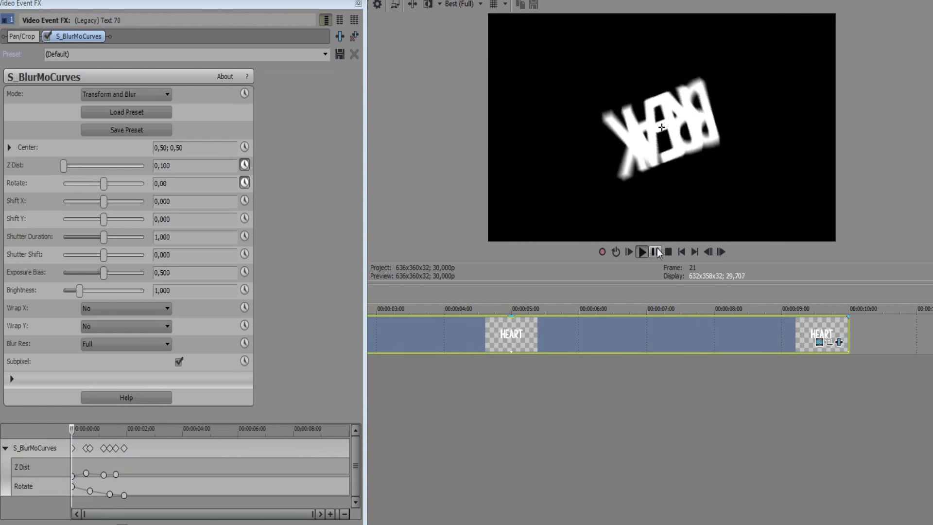
{"action": "left_click", "coordinate": [656, 252]}
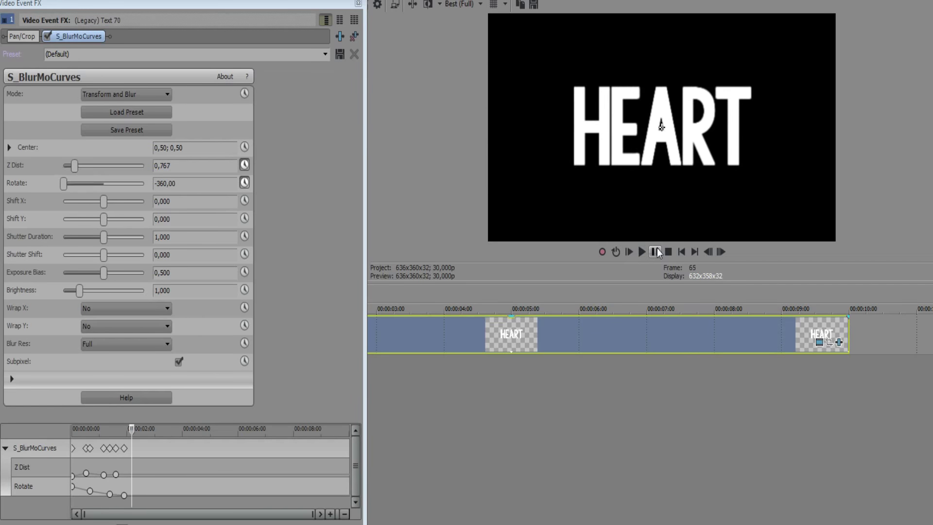
Step: Move the last Rotate keyframe to about 00:00:02:05 and replay the animation
{"action": "left_click_drag", "start_coordinate": [124, 494], "coordinate": [131, 495]}
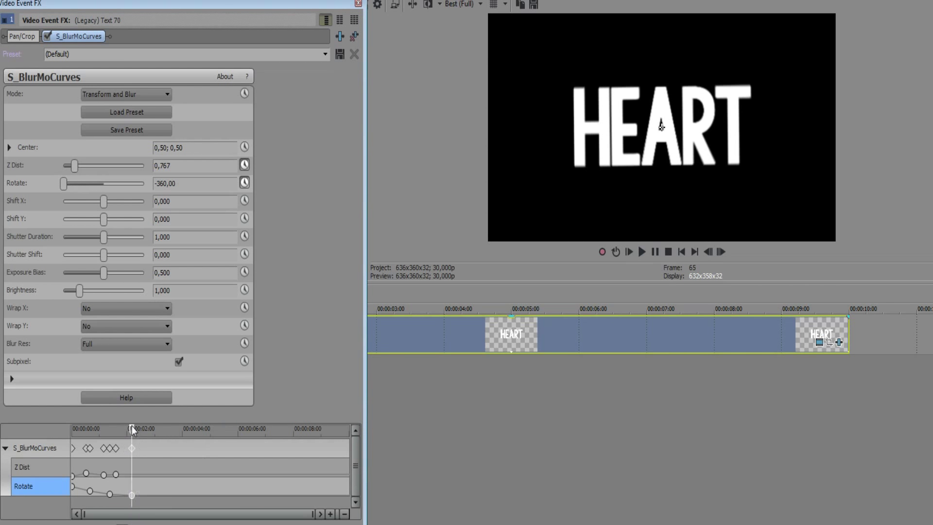
{"action": "left_click", "coordinate": [669, 251]}
{"action": "left_click", "coordinate": [655, 252]}
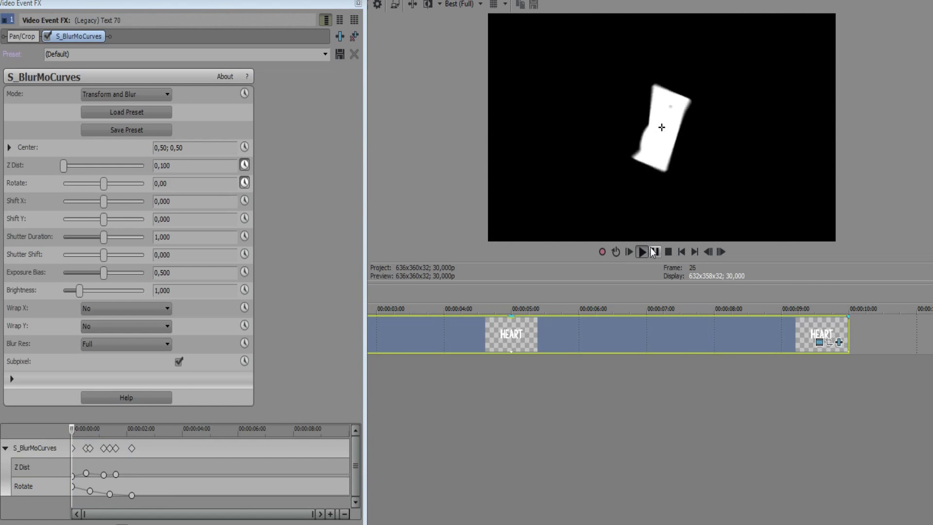
{"action": "left_click", "coordinate": [655, 252]}
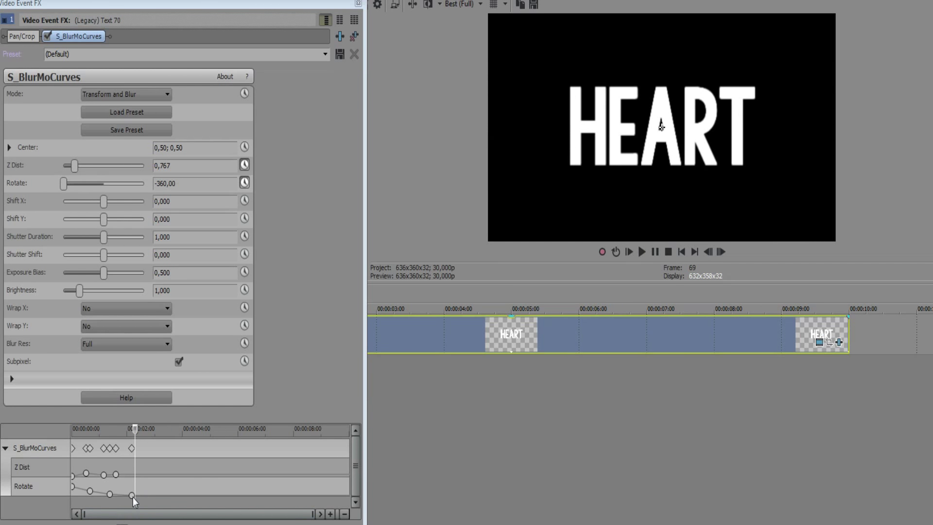
Step: Move the last Z Dist keyframe to about 00:00:01:24 and the middle Rotate keyframes to about 00:00:00:16 and 00:00:01:18, replaying the result
{"action": "left_click_drag", "start_coordinate": [116, 449], "coordinate": [188, 435]}
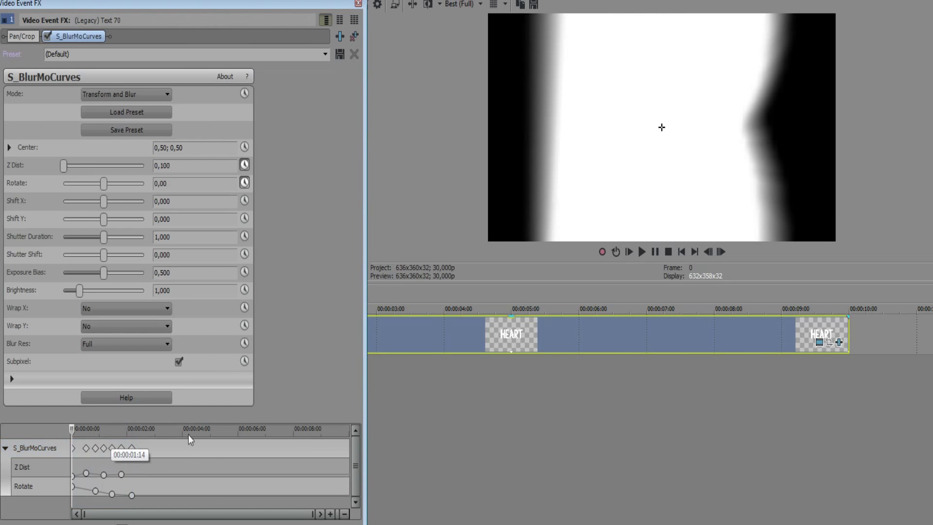
{"action": "left_click", "coordinate": [654, 253]}
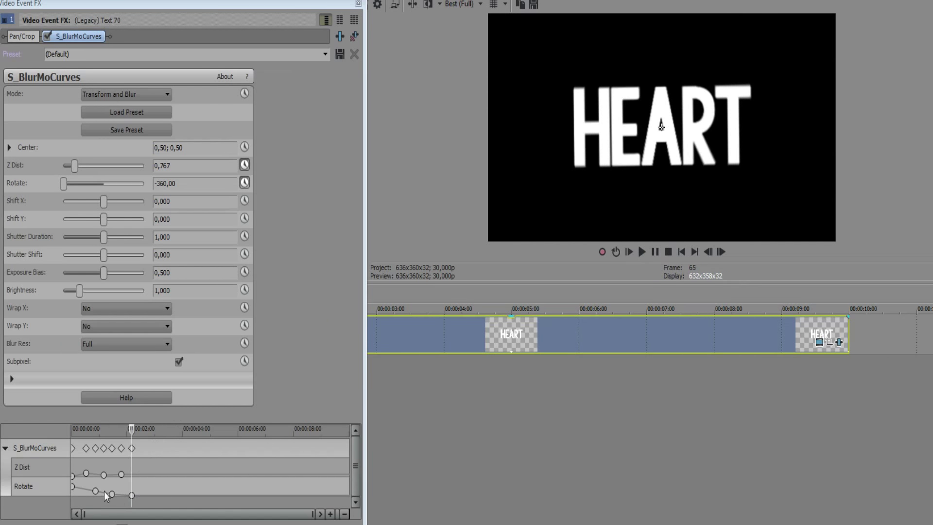
{"action": "left_click_drag", "start_coordinate": [95, 491], "coordinate": [115, 494]}
{"action": "left_click_drag", "start_coordinate": [86, 429], "coordinate": [71, 429]}
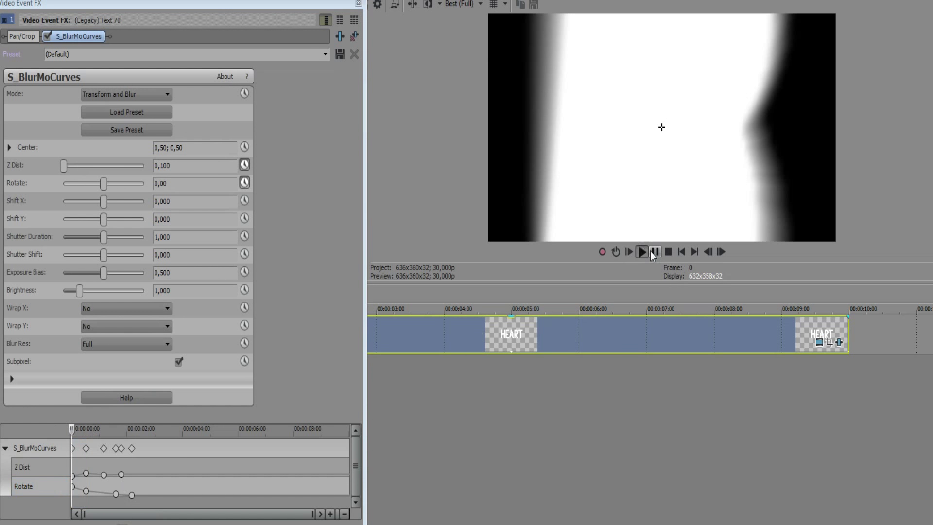
{"action": "left_click", "coordinate": [642, 251]}
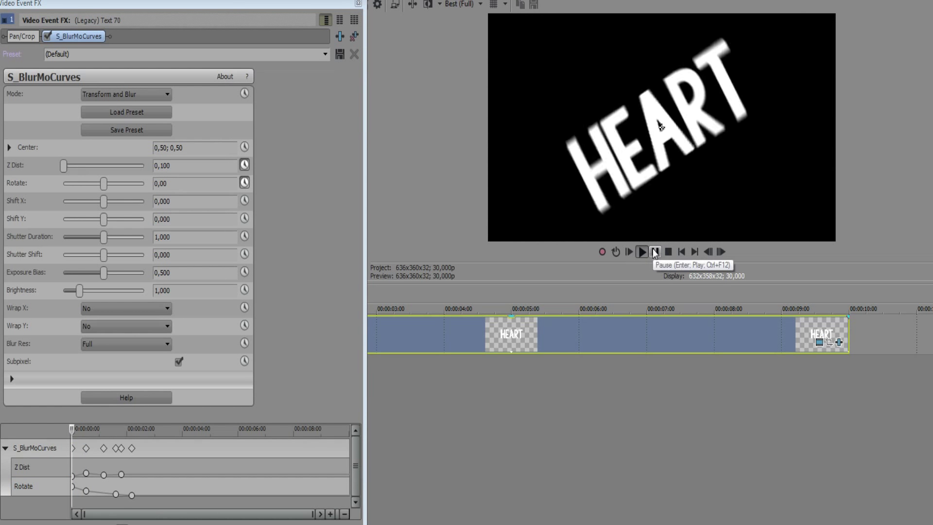
{"action": "left_click", "coordinate": [655, 252]}
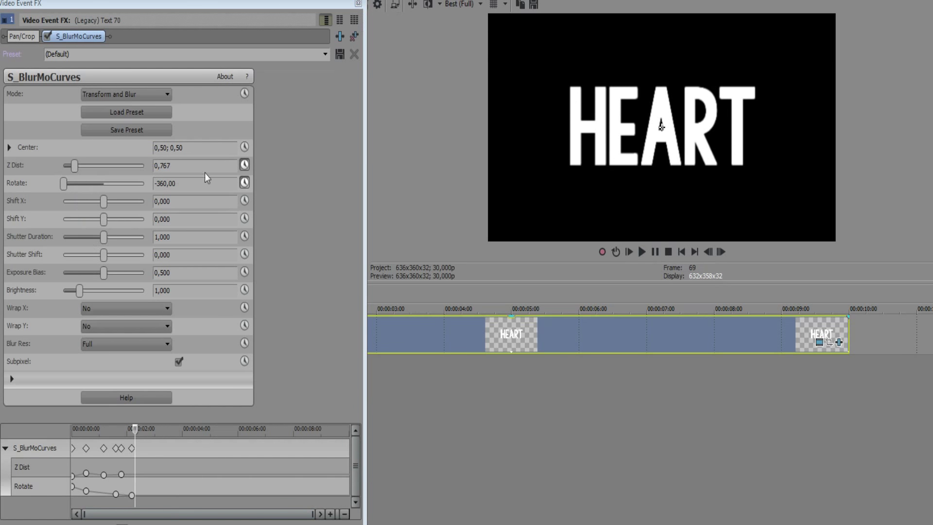
Step: Remove the Rotate keyframing and set Rotate to a fixed 1.00
{"action": "left_click", "coordinate": [244, 182]}
{"action": "type", "text": "1"}
{"action": "key", "text": "Return"}
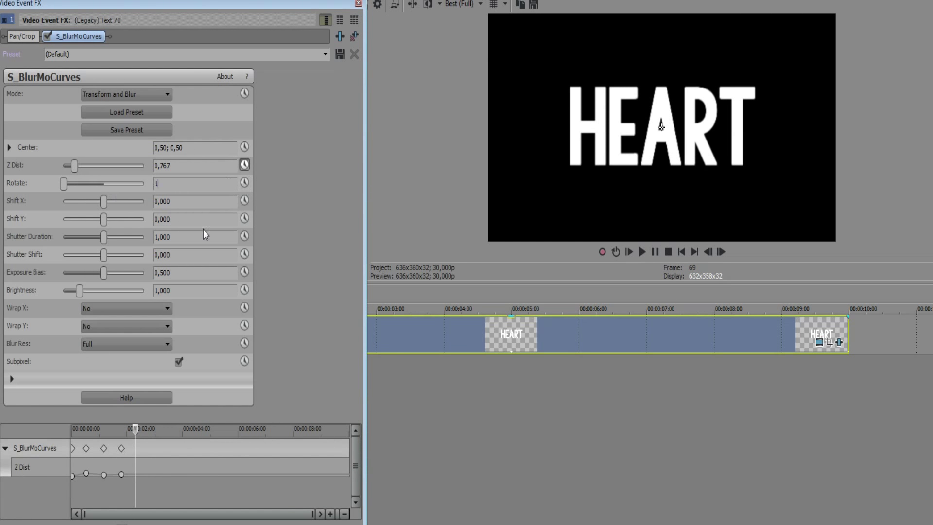
Step: Set Z Dist to 1.000 at frame 16, adjust its following keyframes, add one at about 00:00:02:18, and replay the animation
{"action": "left_click", "coordinate": [136, 432]}
{"action": "left_click_drag", "start_coordinate": [136, 433], "coordinate": [86, 435]}
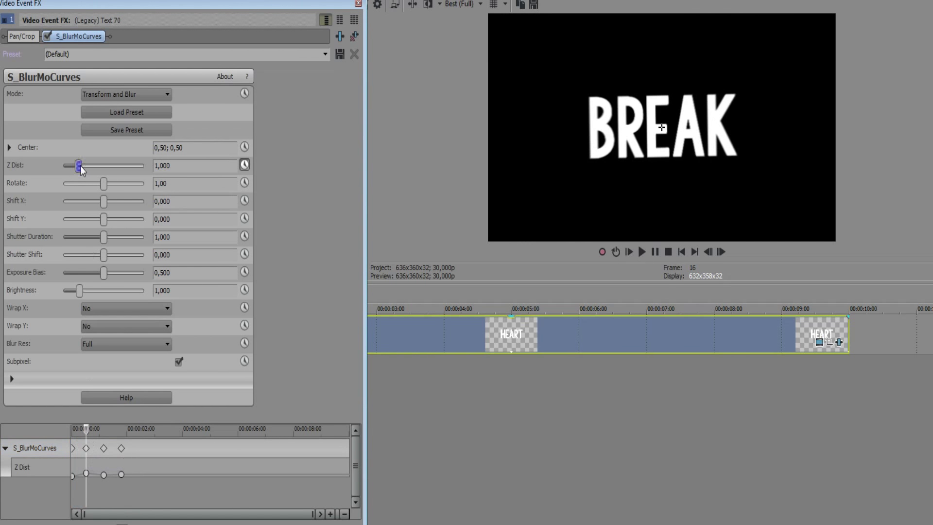
{"action": "left_click_drag", "start_coordinate": [80, 165], "coordinate": [73, 166]}
{"action": "left_click", "coordinate": [103, 448]}
{"action": "left_click", "coordinate": [120, 450]}
{"action": "left_click", "coordinate": [143, 448]}
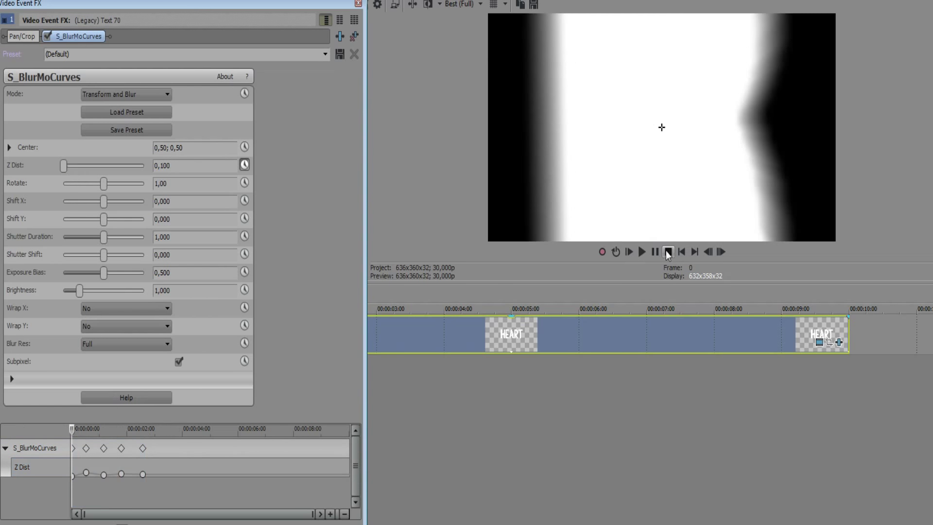
{"action": "left_click", "coordinate": [641, 251]}
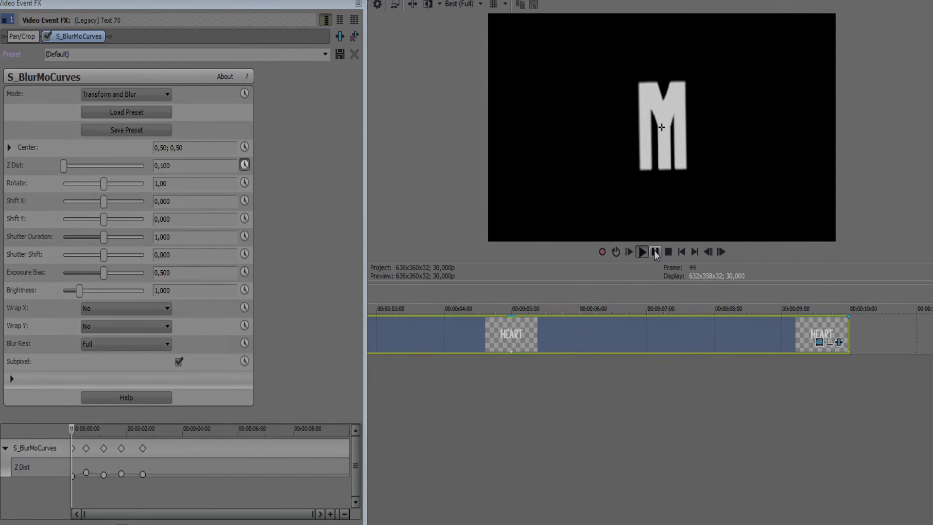